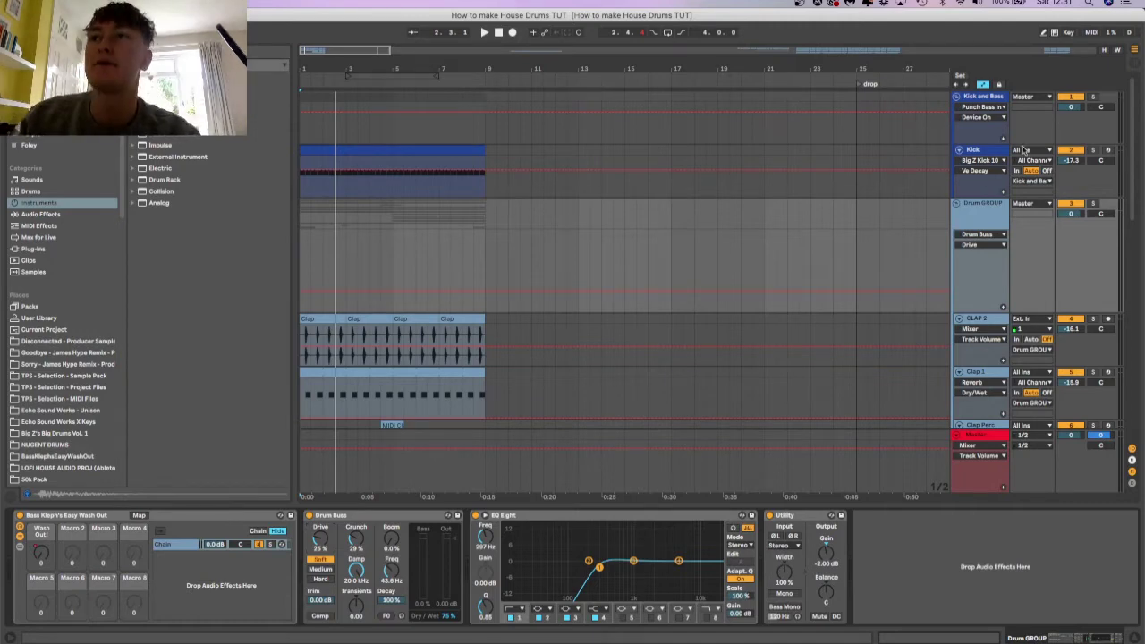
Solo the Kick and Bass track and audition it from the start.
click(984, 97)
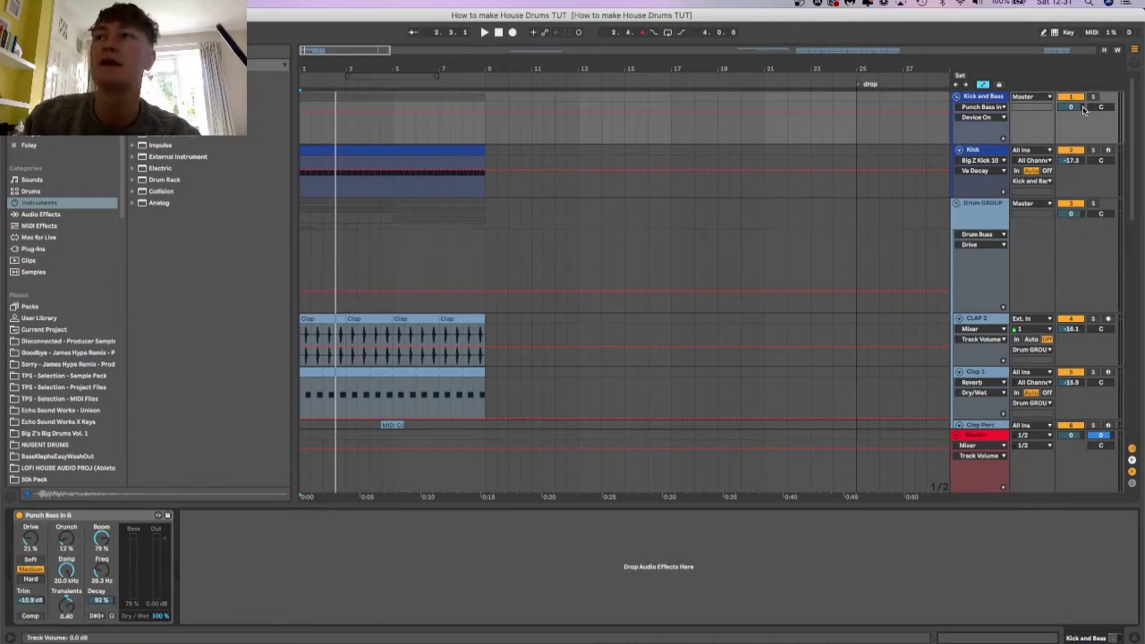
click(1094, 97)
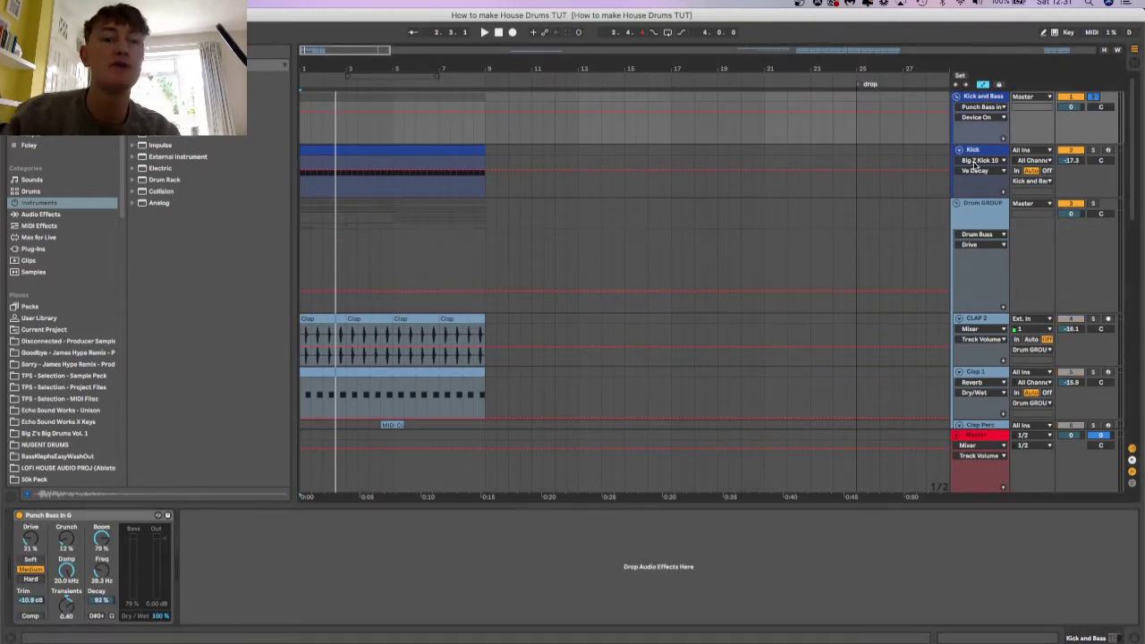
key(space)
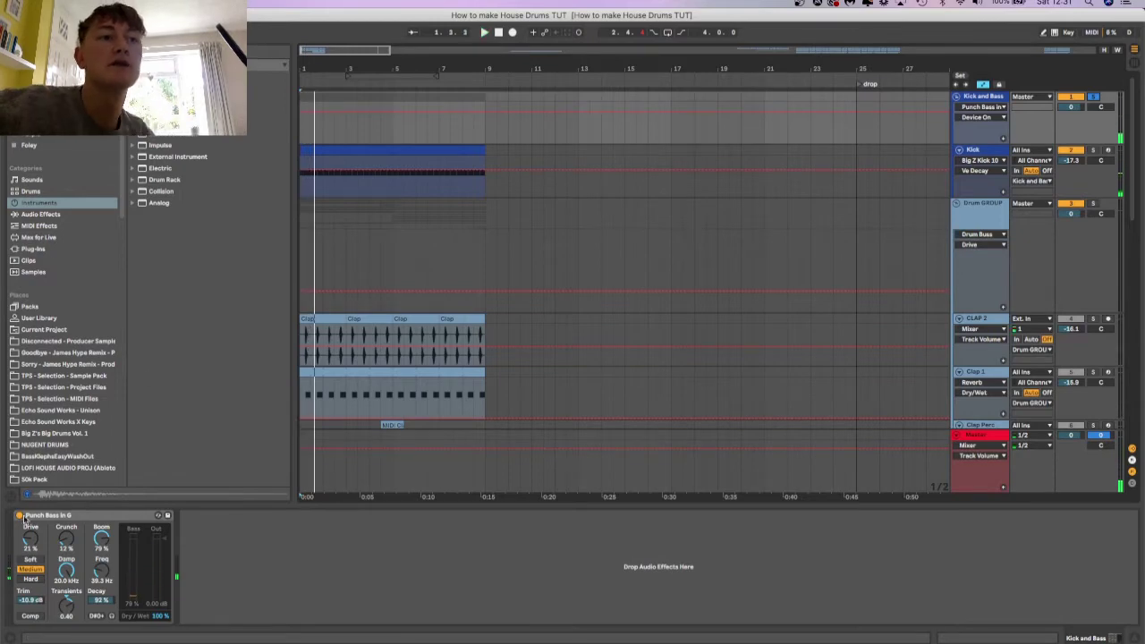
key(space)
key(space)
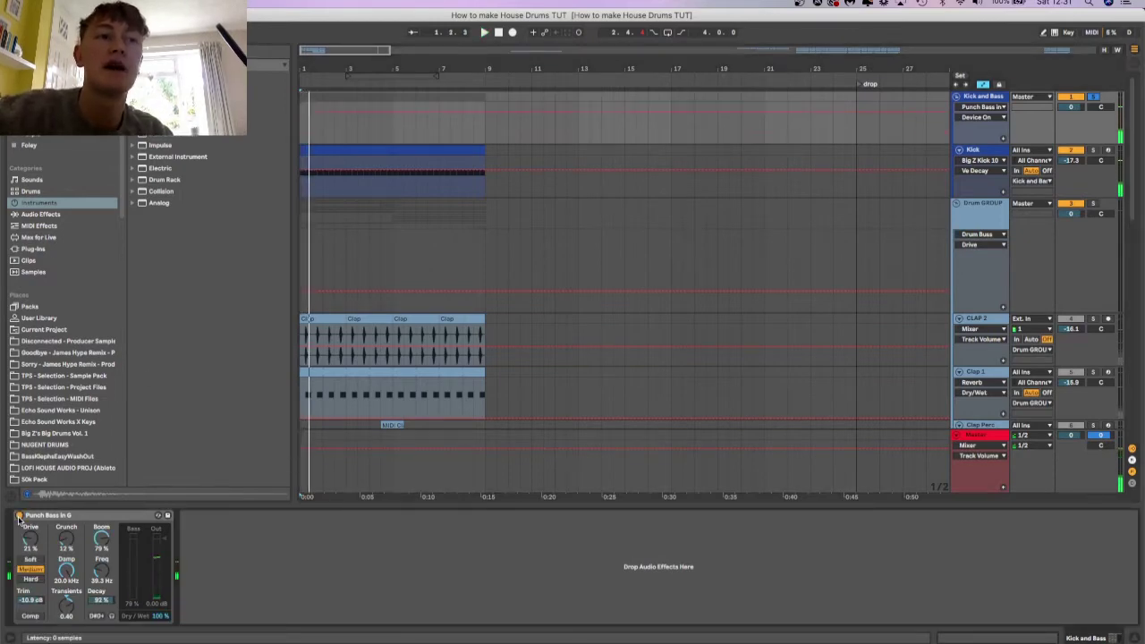
key(space)
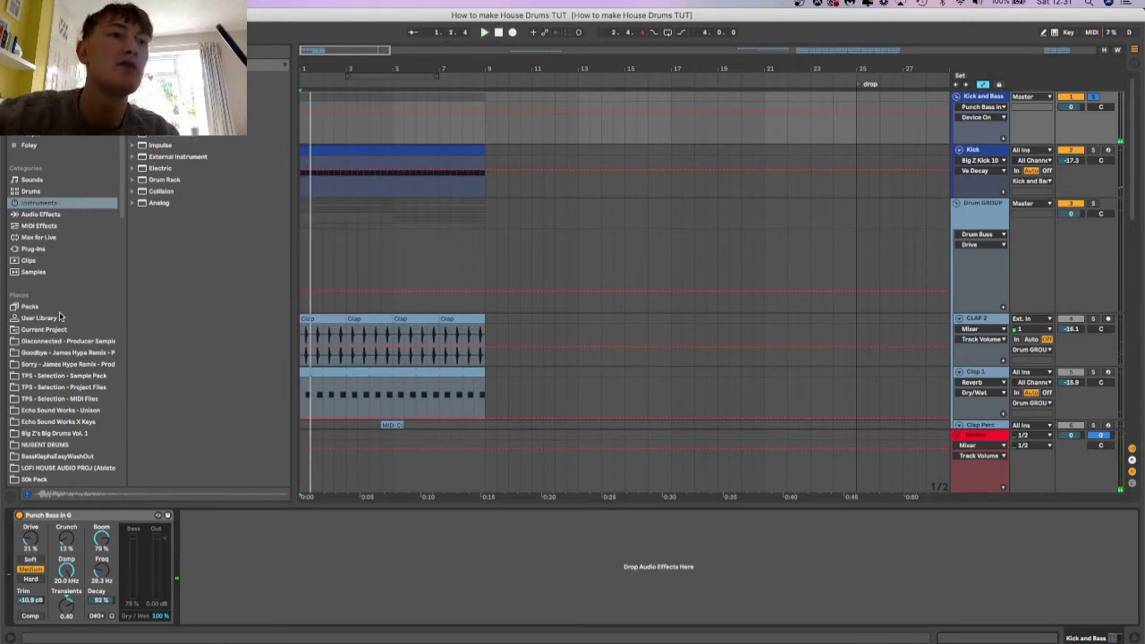
Add a Drum Buss after Punch Bass in G, then delete it again.
click(41, 227)
click(54, 216)
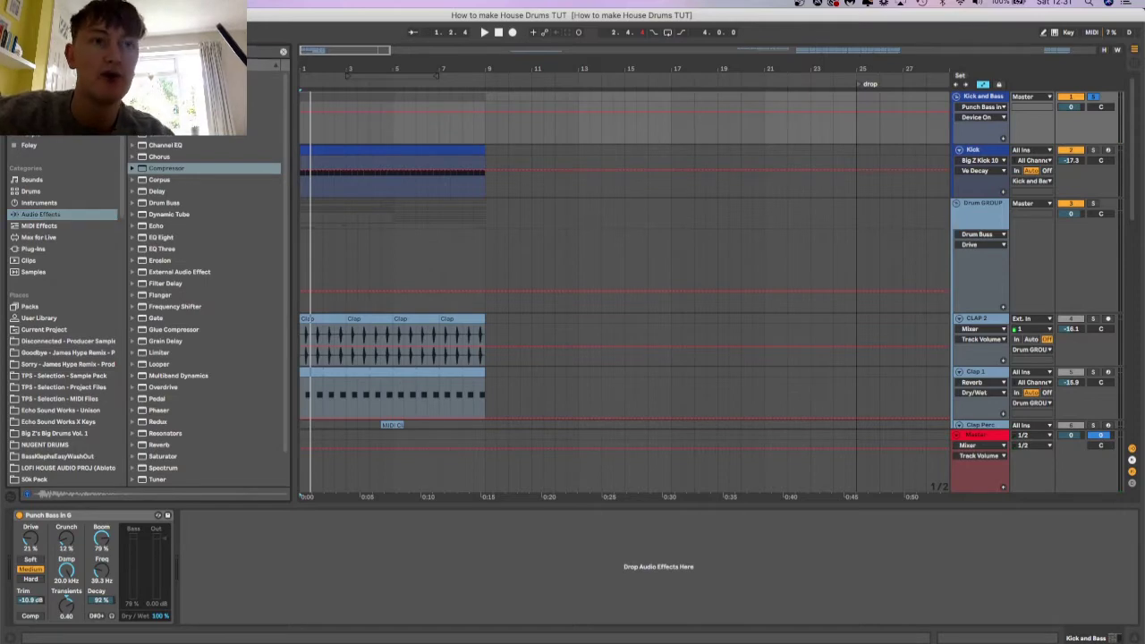
text(reverb)
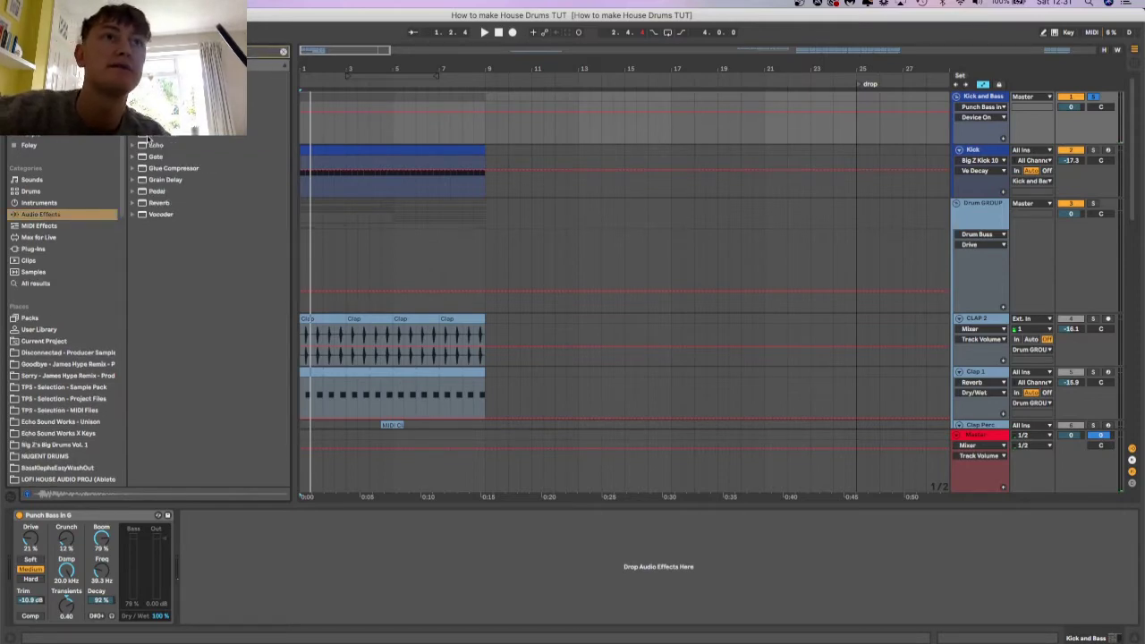
drag(141, 137, 317, 579)
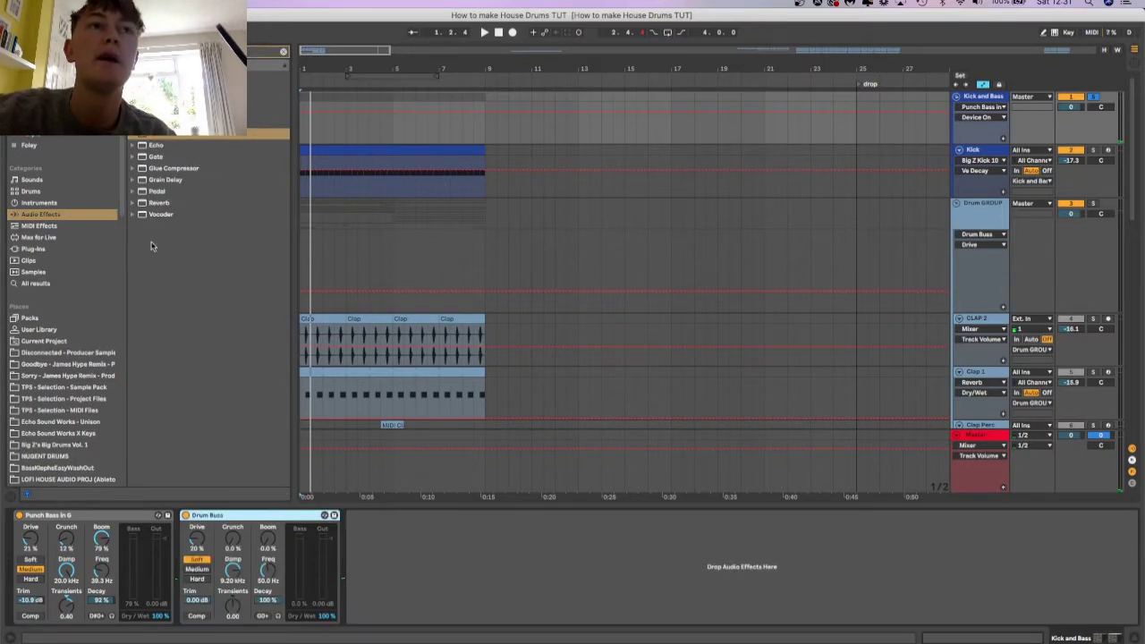
click(131, 138)
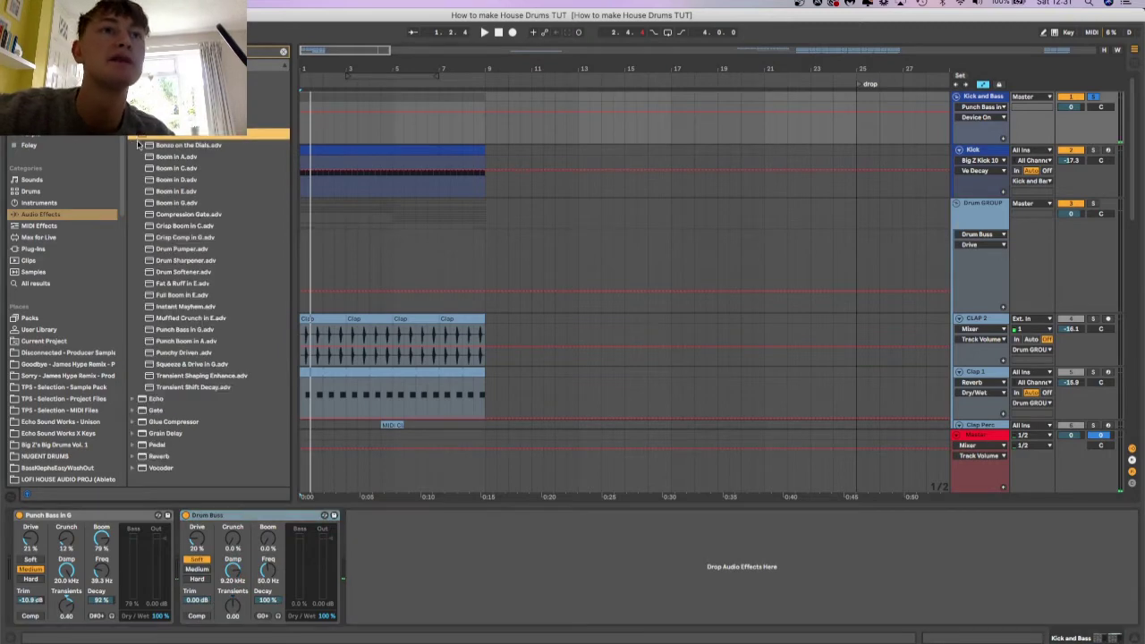
click(220, 516)
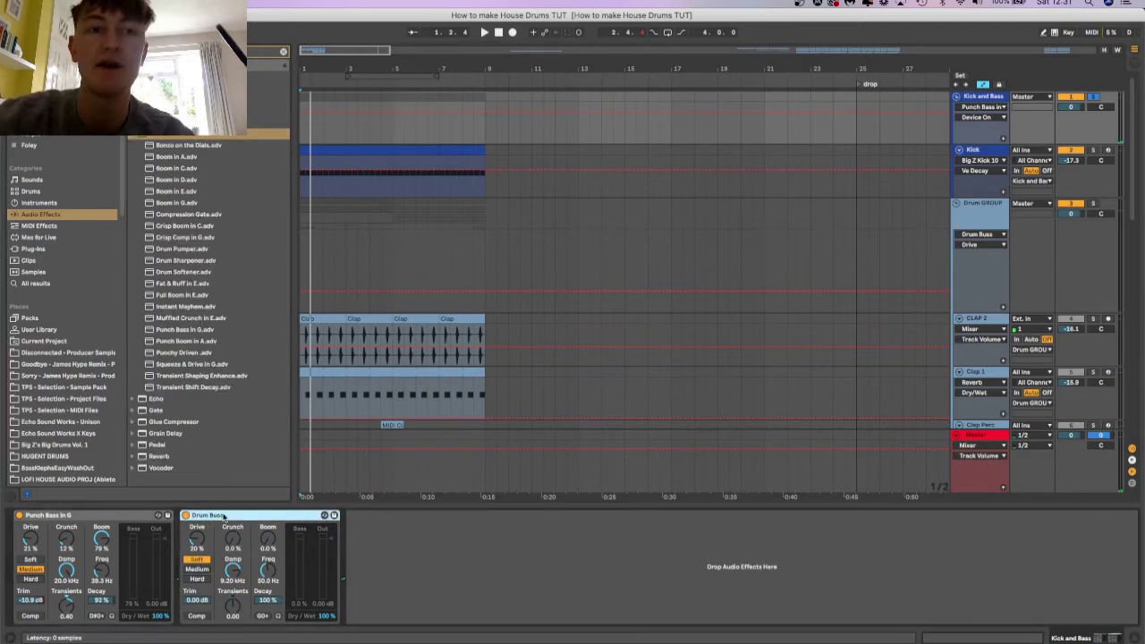
key(Delete)
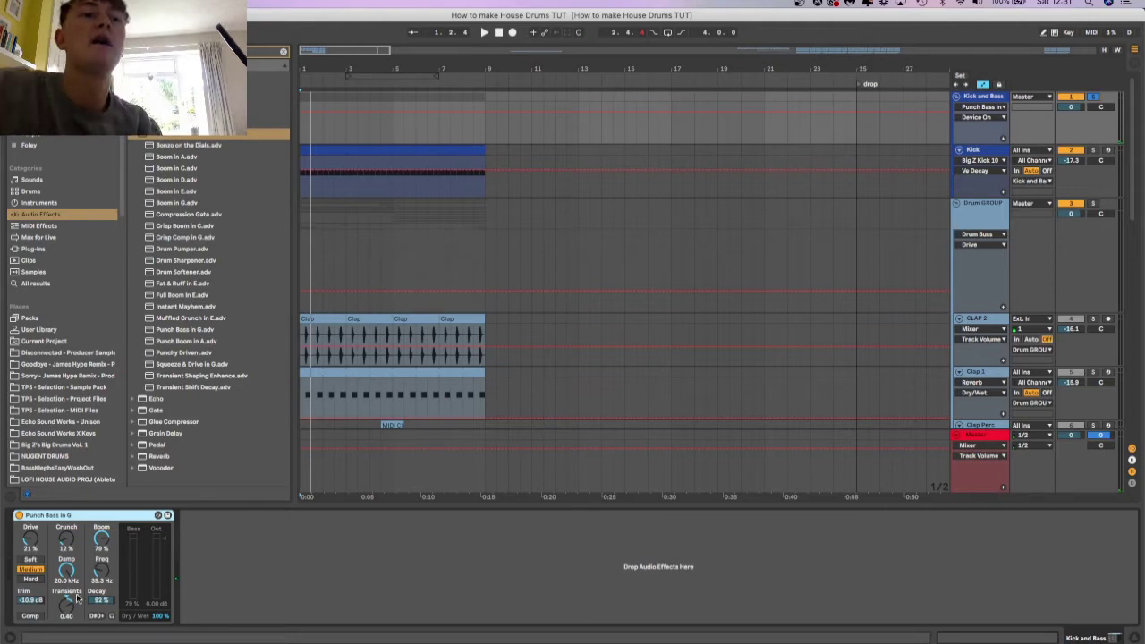
Lower Punch Bass Boom to 78 % at 40.4 Hz while playing, then solo Kick.
key(space)
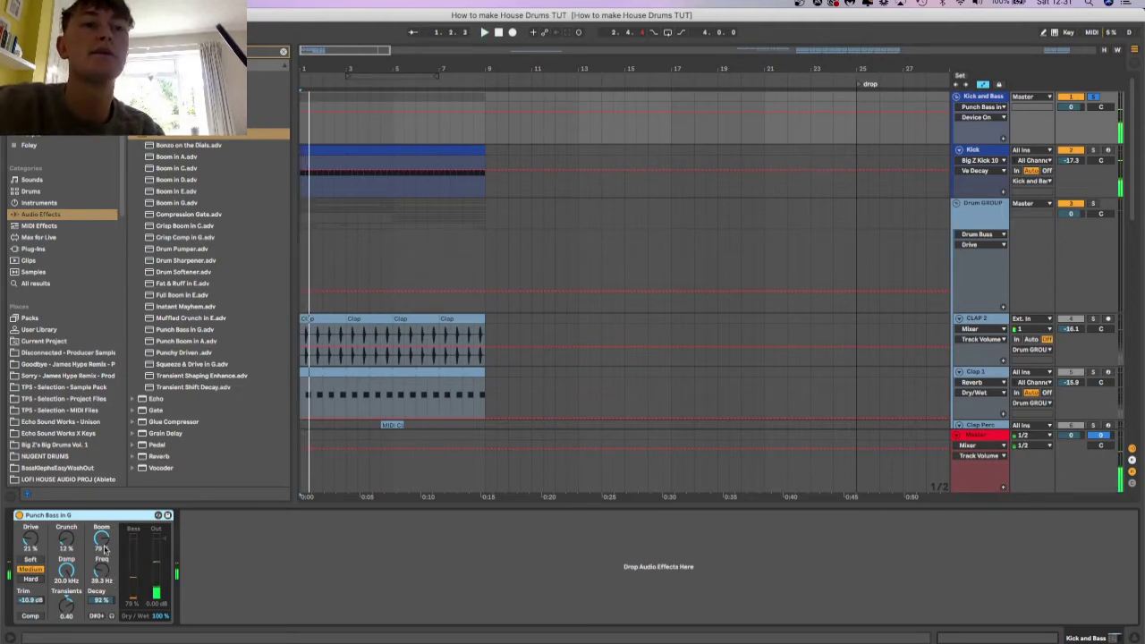
drag(101, 537, 102, 562)
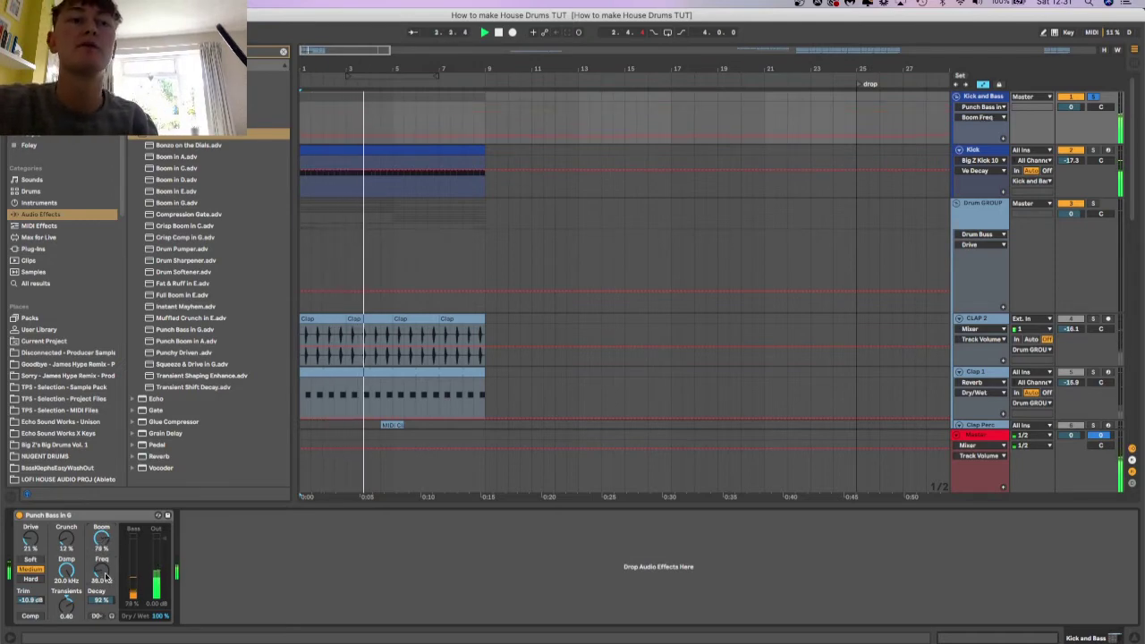
drag(101, 571, 100, 615)
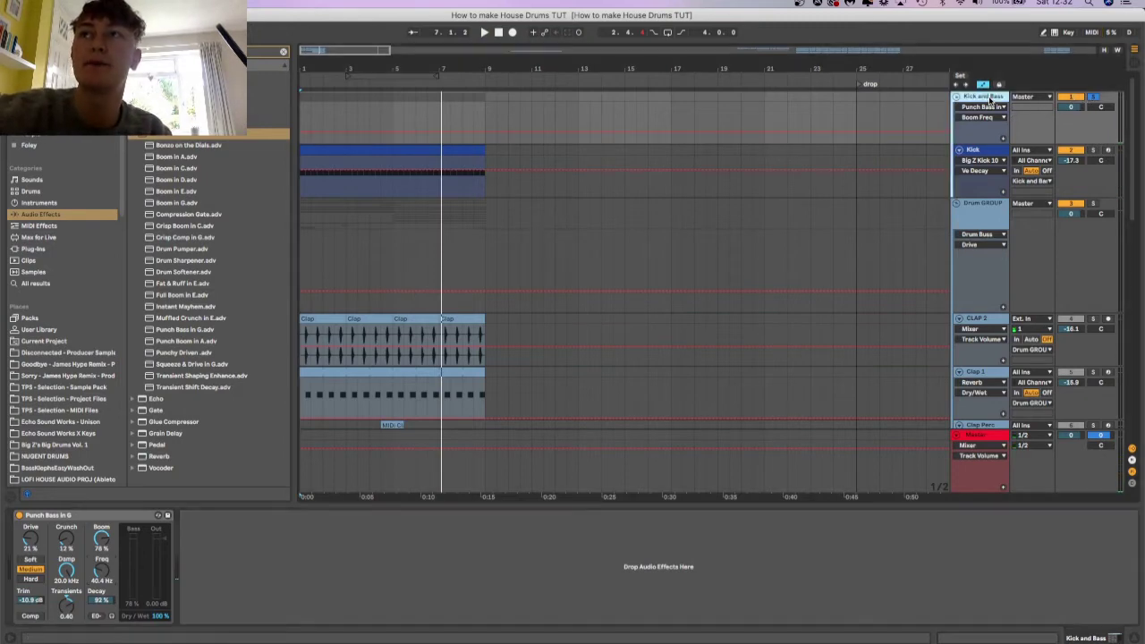
key(space)
click(1096, 151)
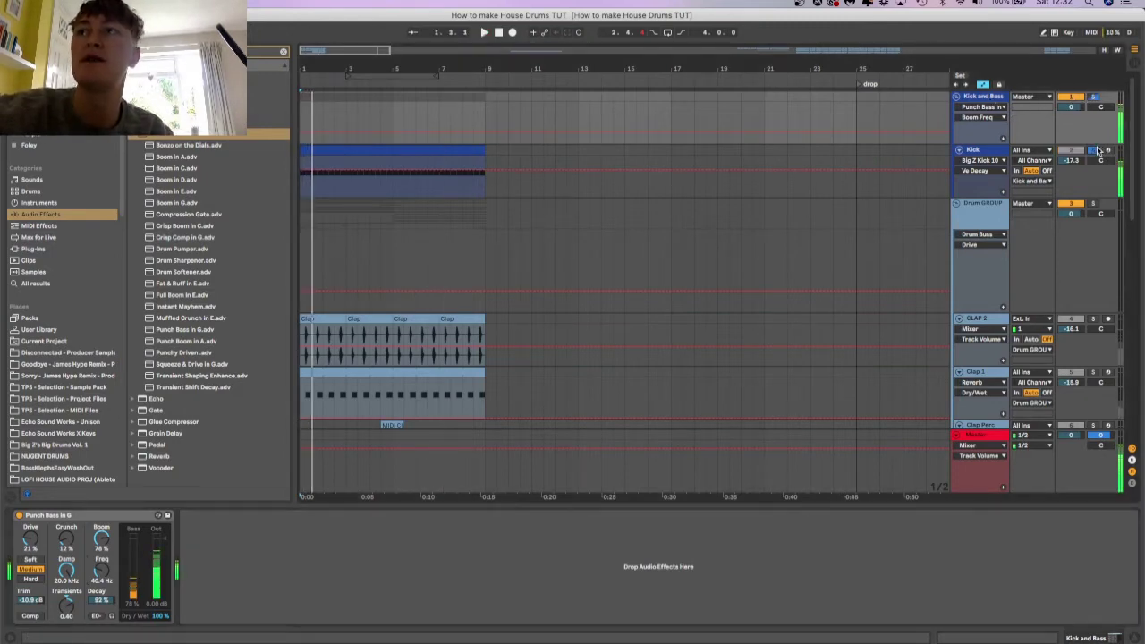
Raise the Kick's Auto Filter cutoff to 238 Hz while the kick plays.
click(957, 152)
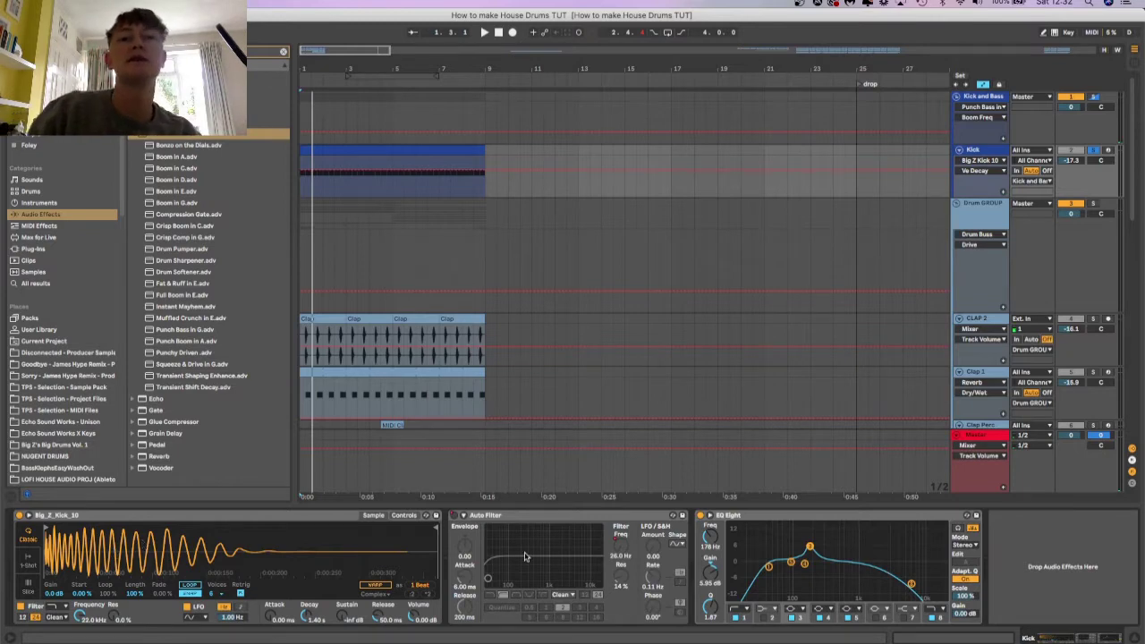
key(space)
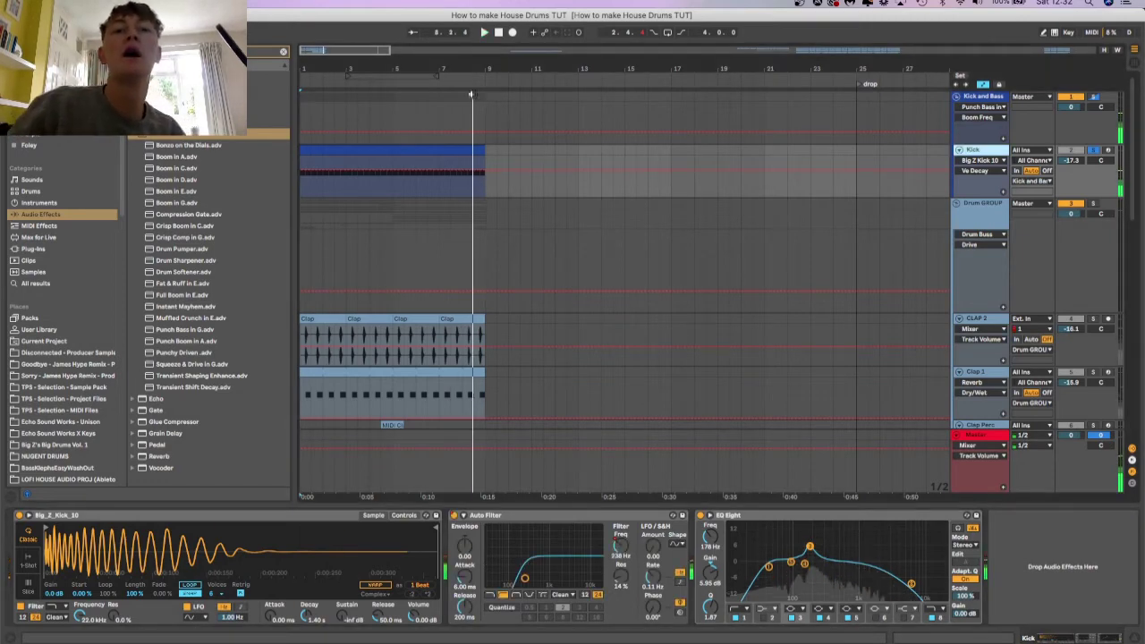
drag(487, 577, 534, 575)
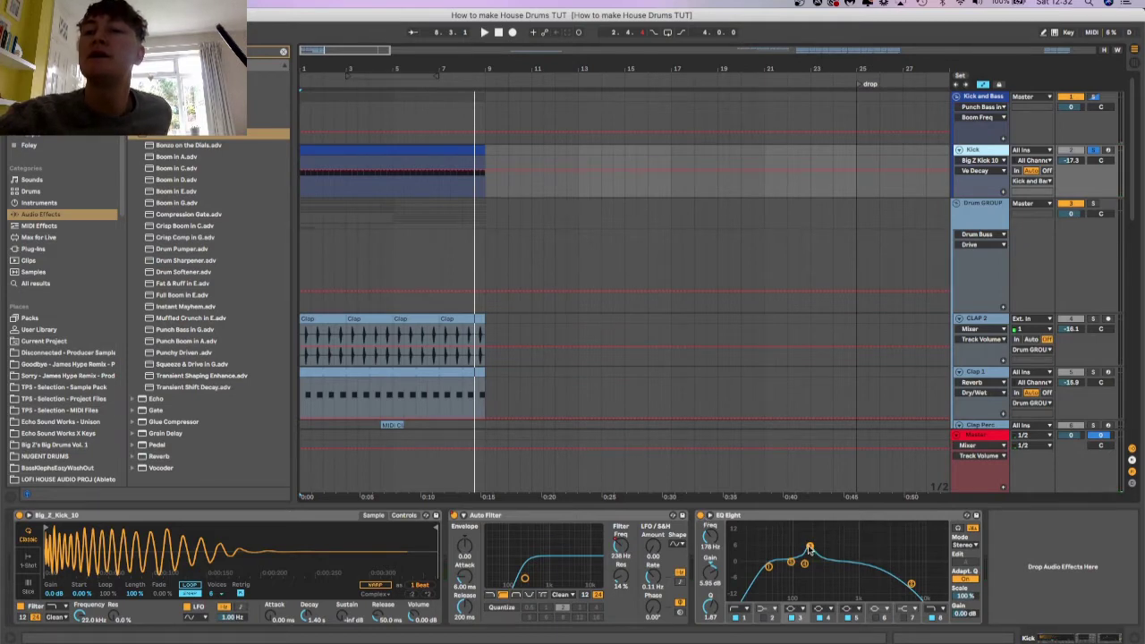
Push the Kick's top EQ Eight band up to 20.2 kHz and audition it.
click(767, 565)
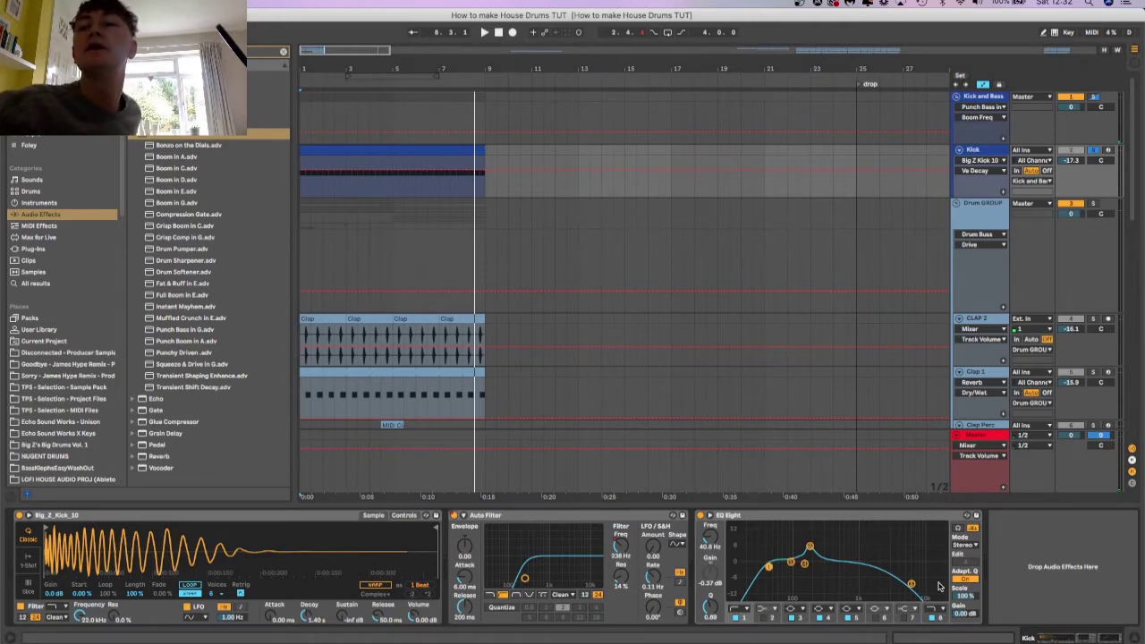
click(910, 584)
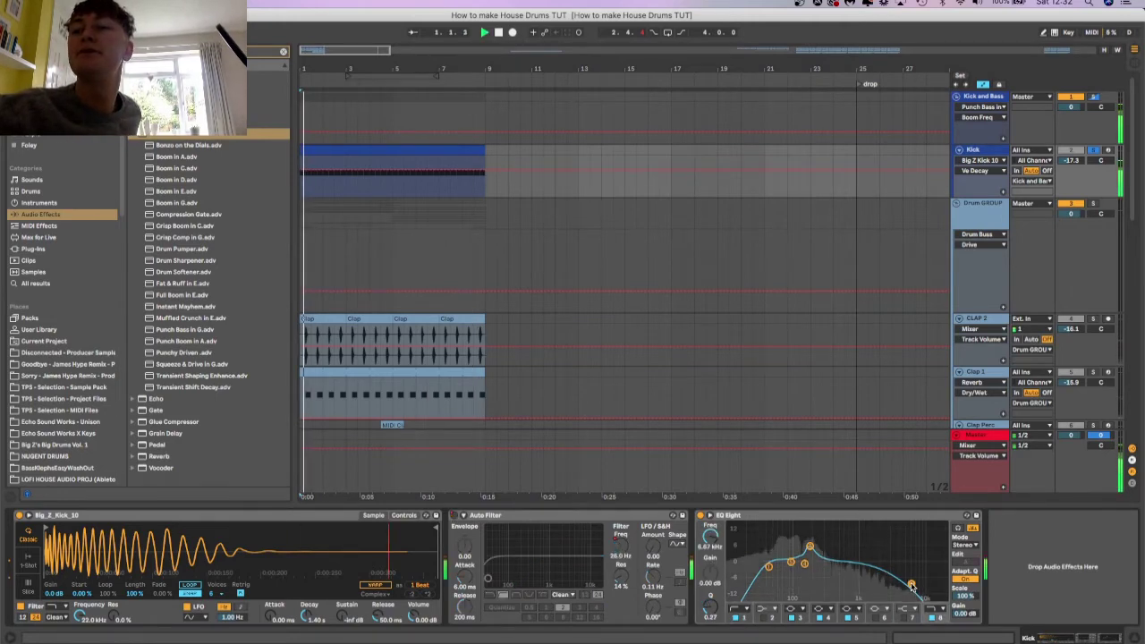
mouse_move(910, 584)
mouse_down()
mouse_move(938, 562)
mouse_move(903, 576)
mouse_up()
click(809, 548)
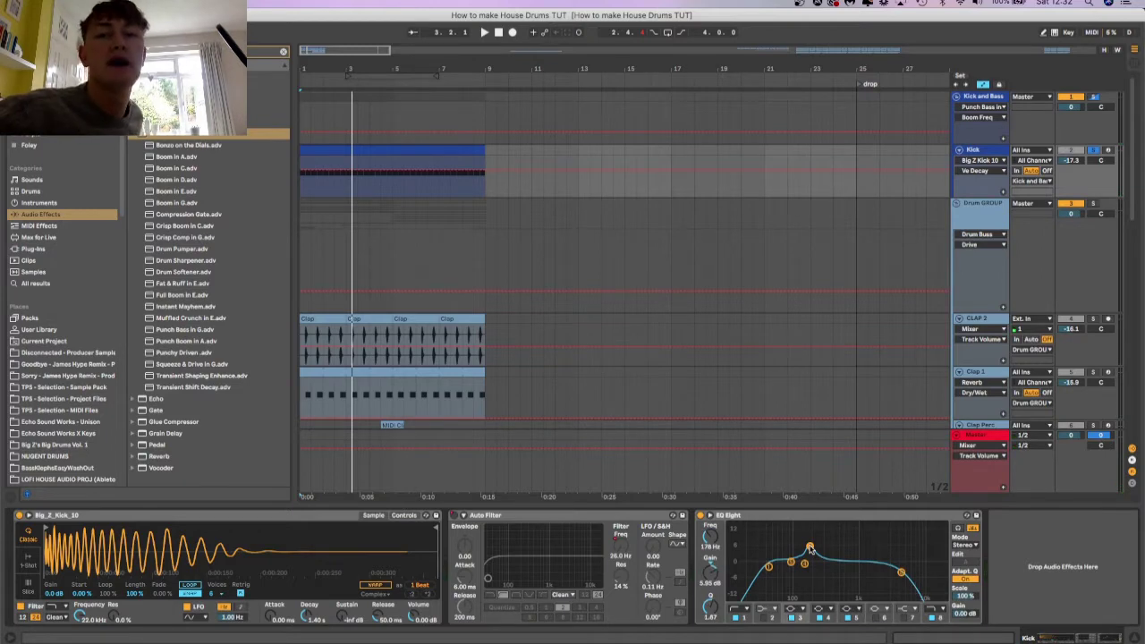
key(space)
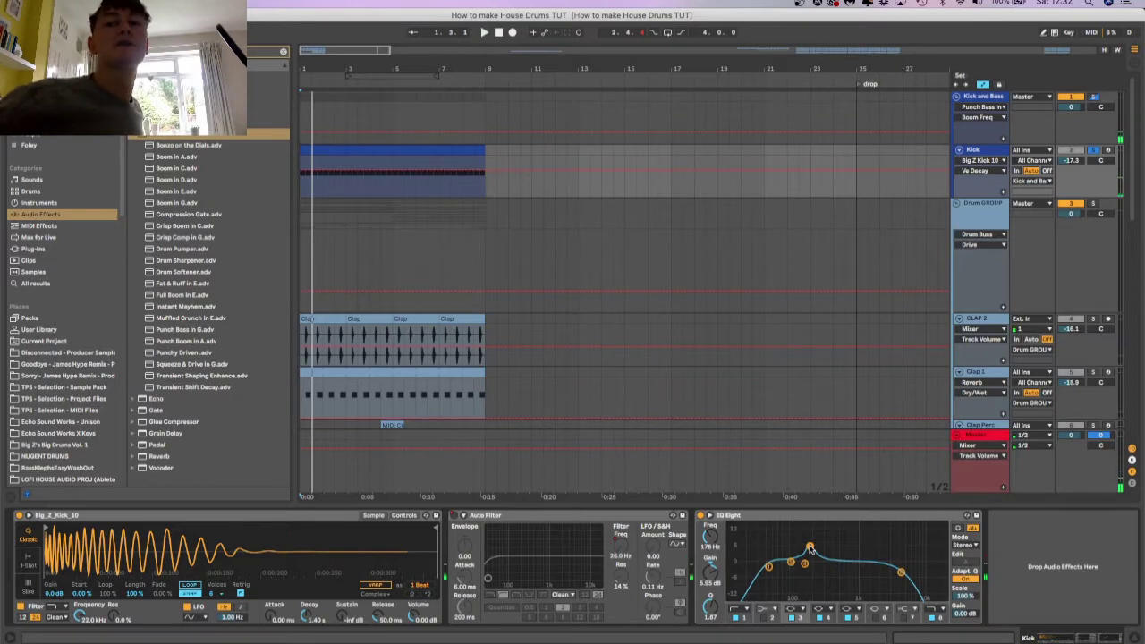
key(space)
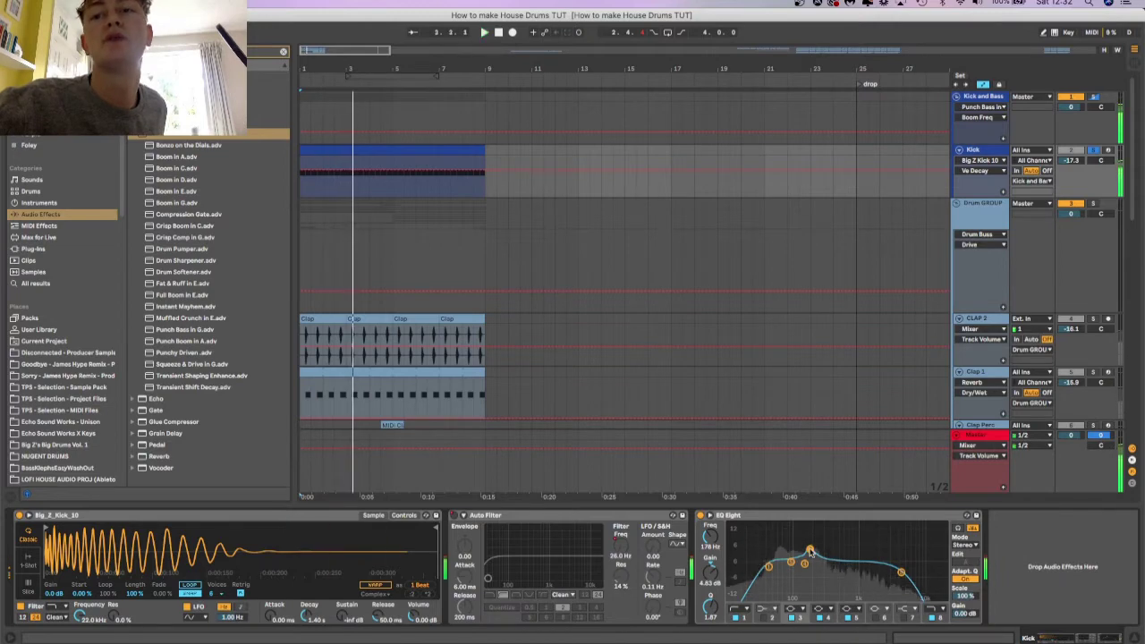
key(space)
Adjust the Kick's 176 Hz low-mid EQ boost, unsolo Kick, and show the Drum GROUP chain.
click(751, 515)
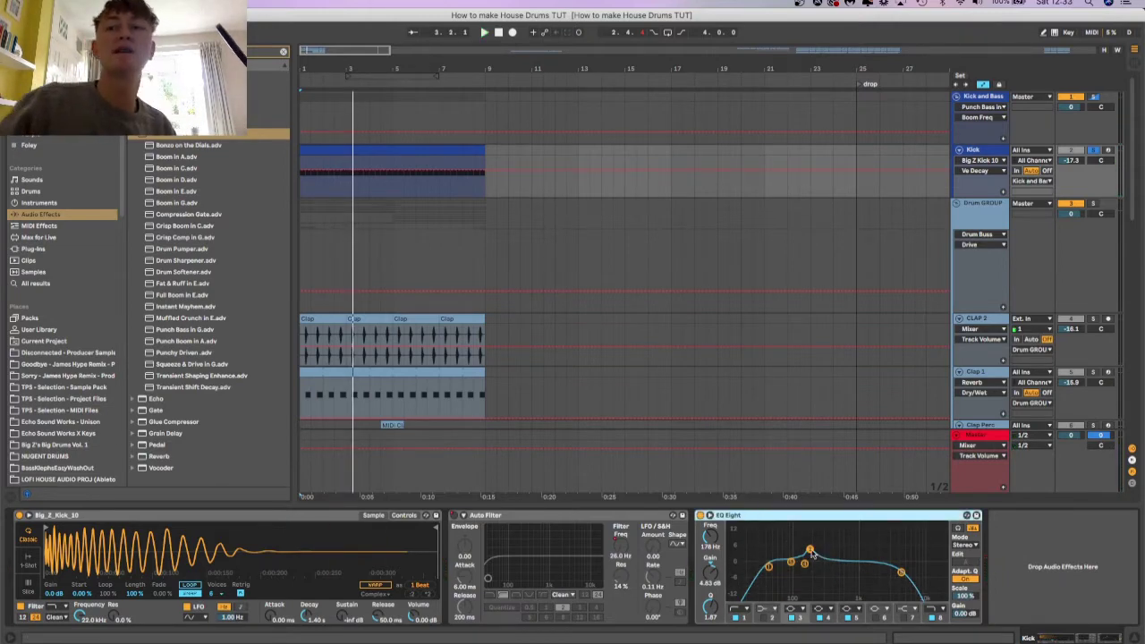
drag(811, 554, 808, 562)
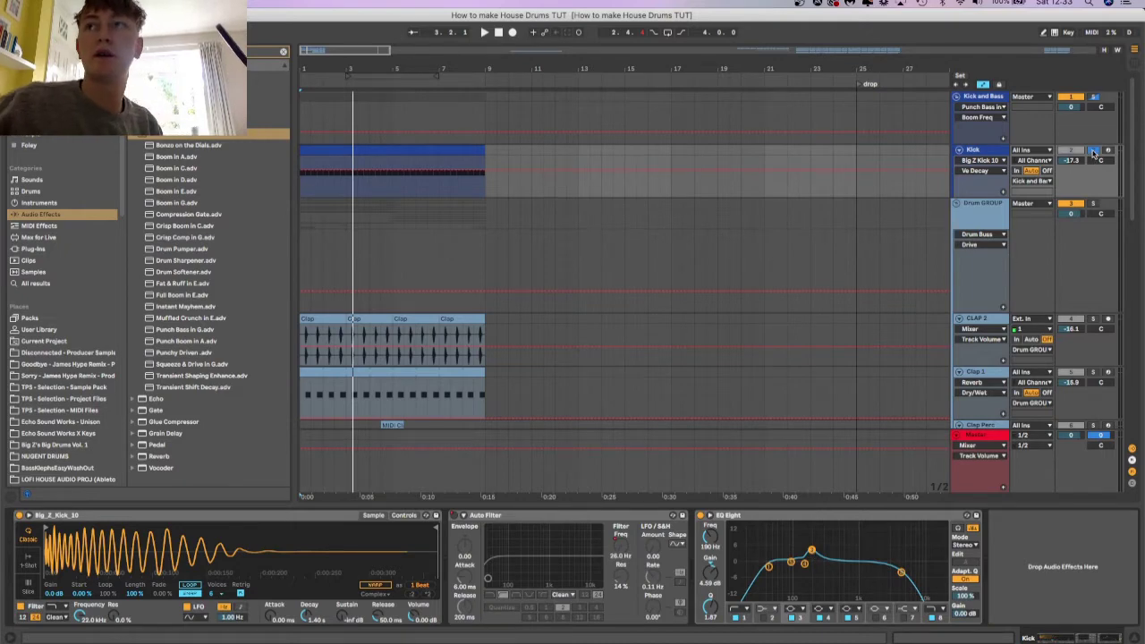
click(1093, 151)
click(978, 209)
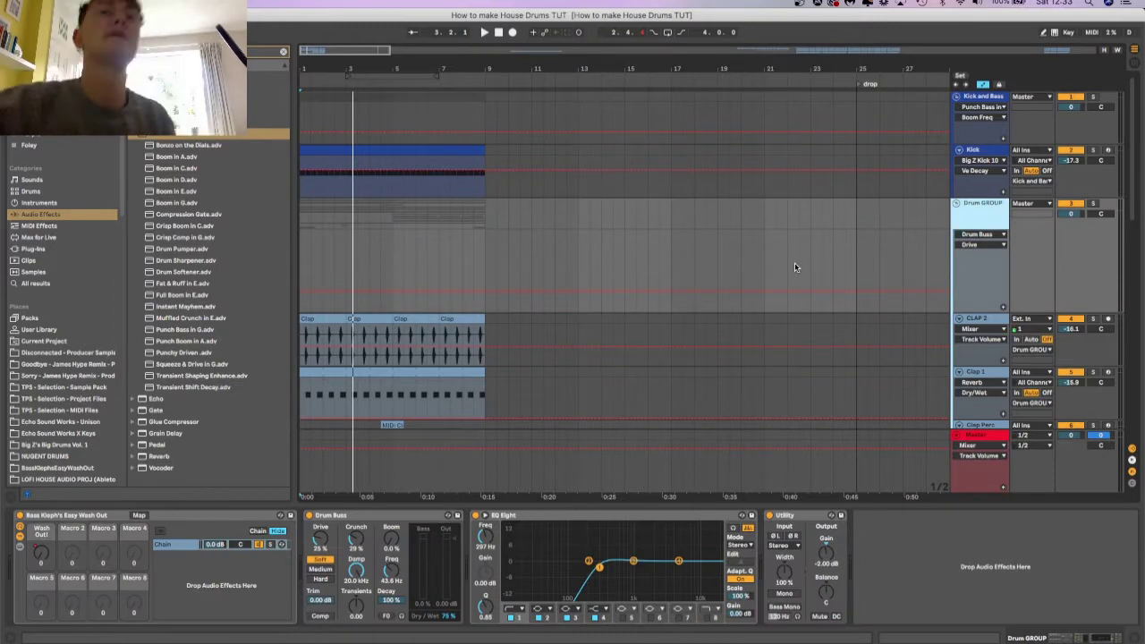
Solo the Drum GROUP bus and play it through from the start.
click(1093, 205)
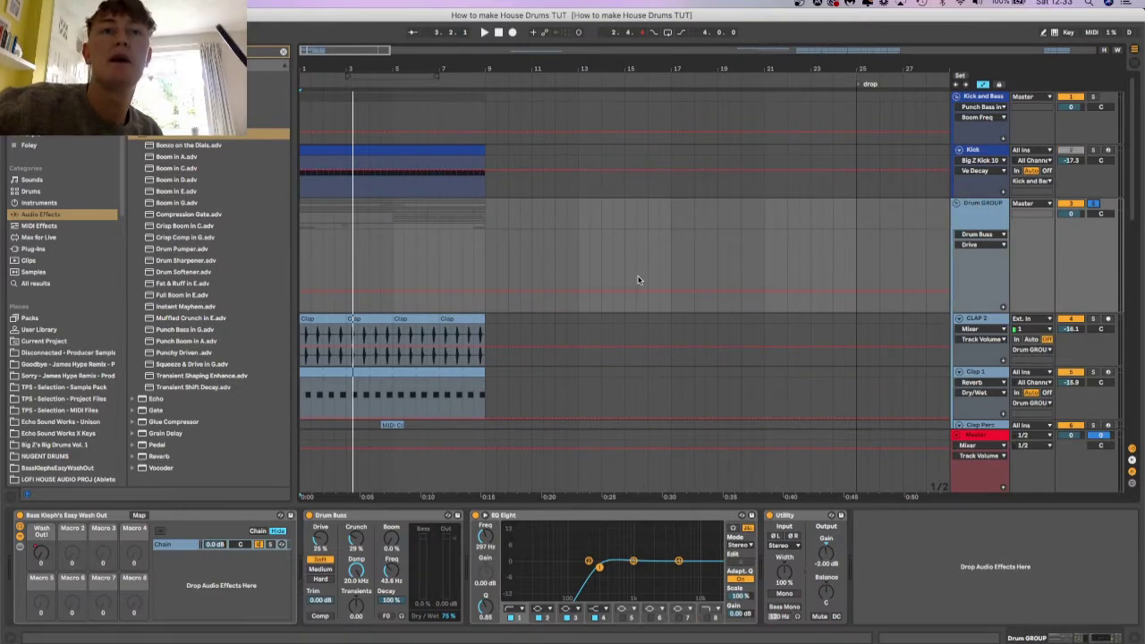
key(space)
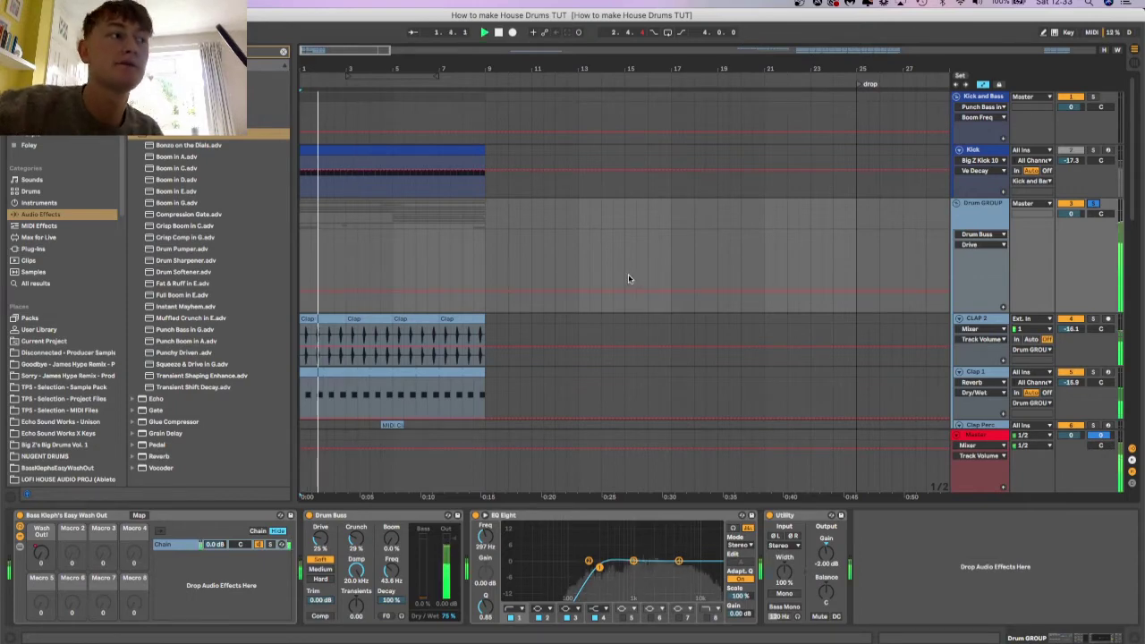
scroll(622, 275, down, 3)
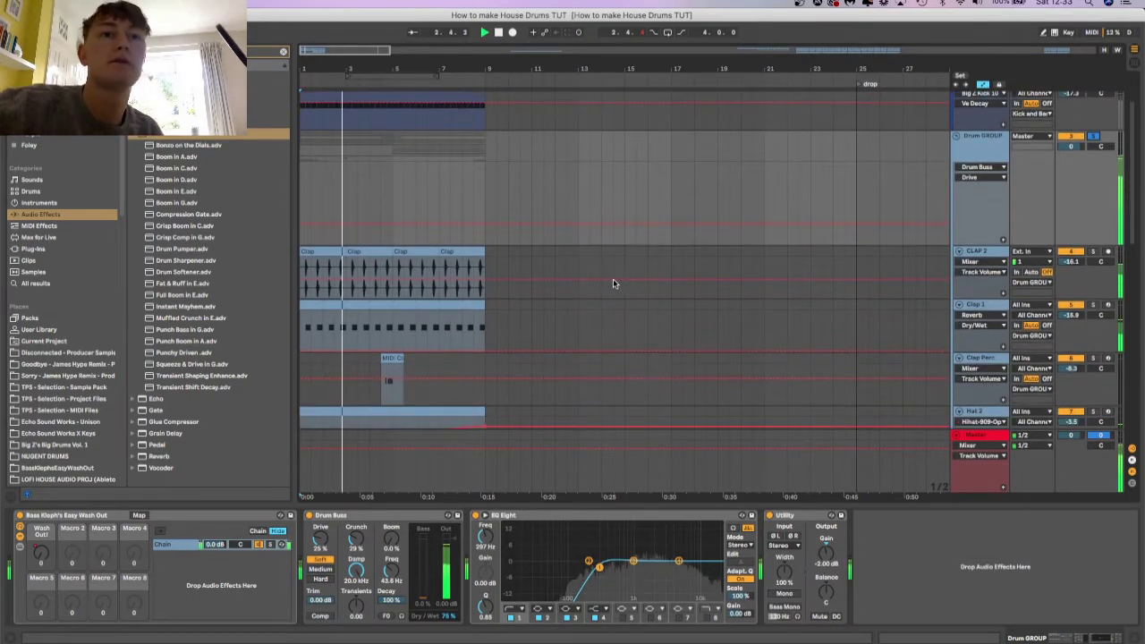
scroll(613, 284, down, 4)
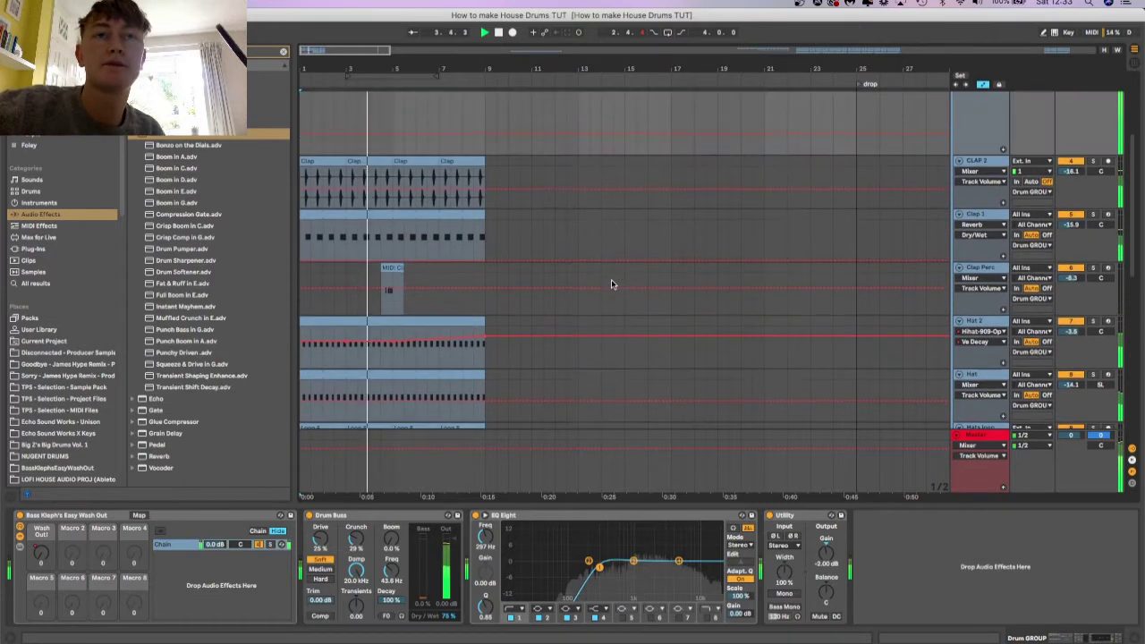
scroll(610, 283, up, 3)
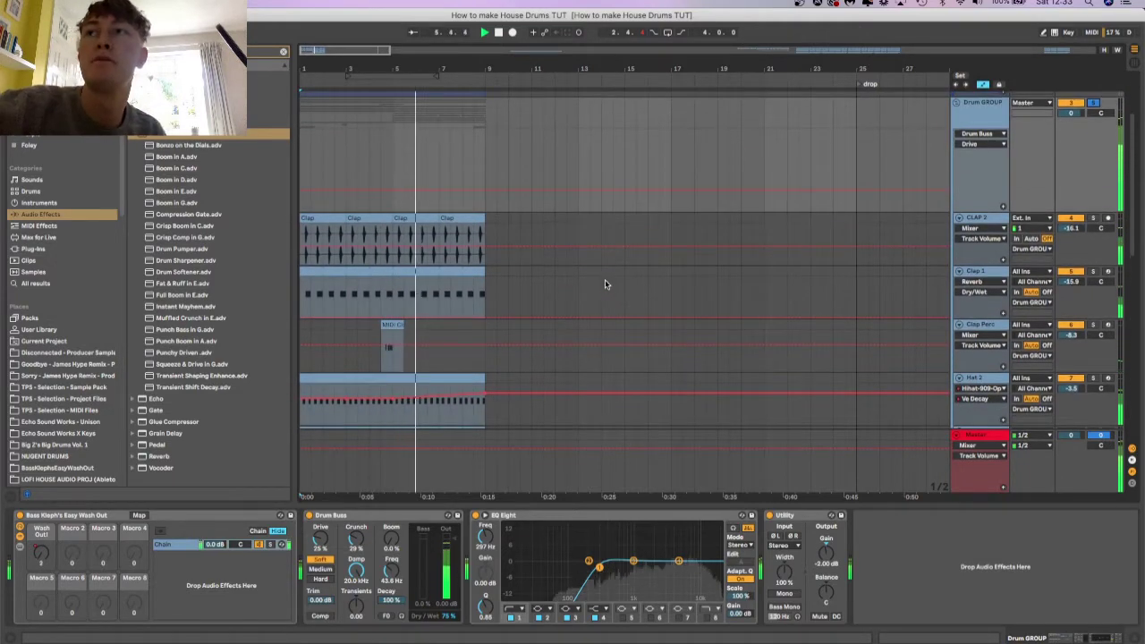
key(space)
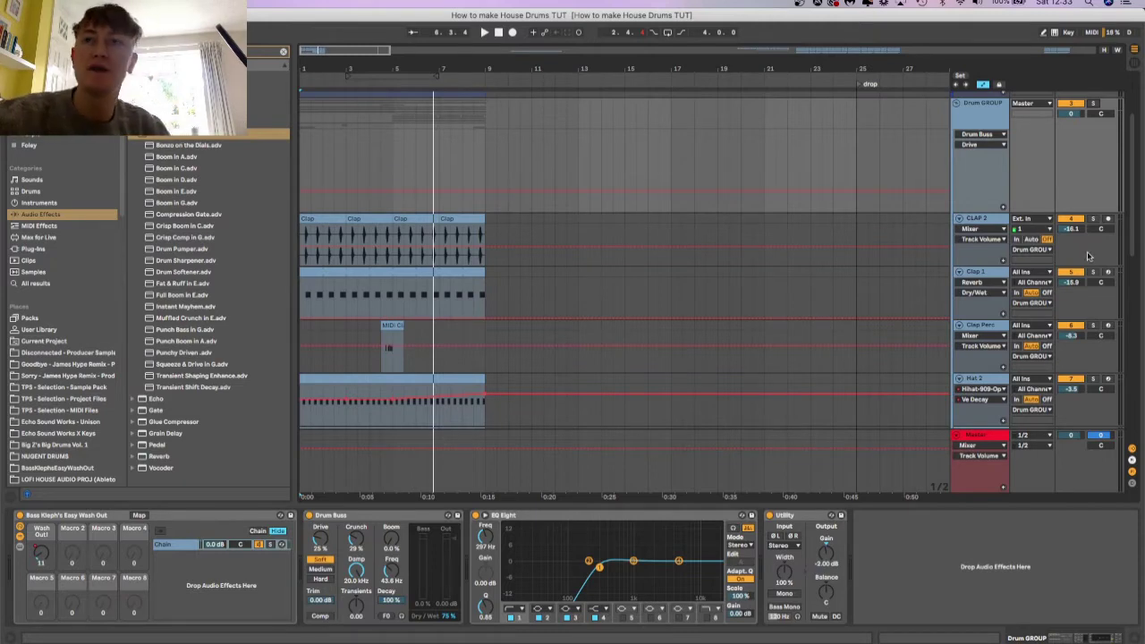
Select and solo the CLAP 2 track and play it from bar 1.
click(977, 219)
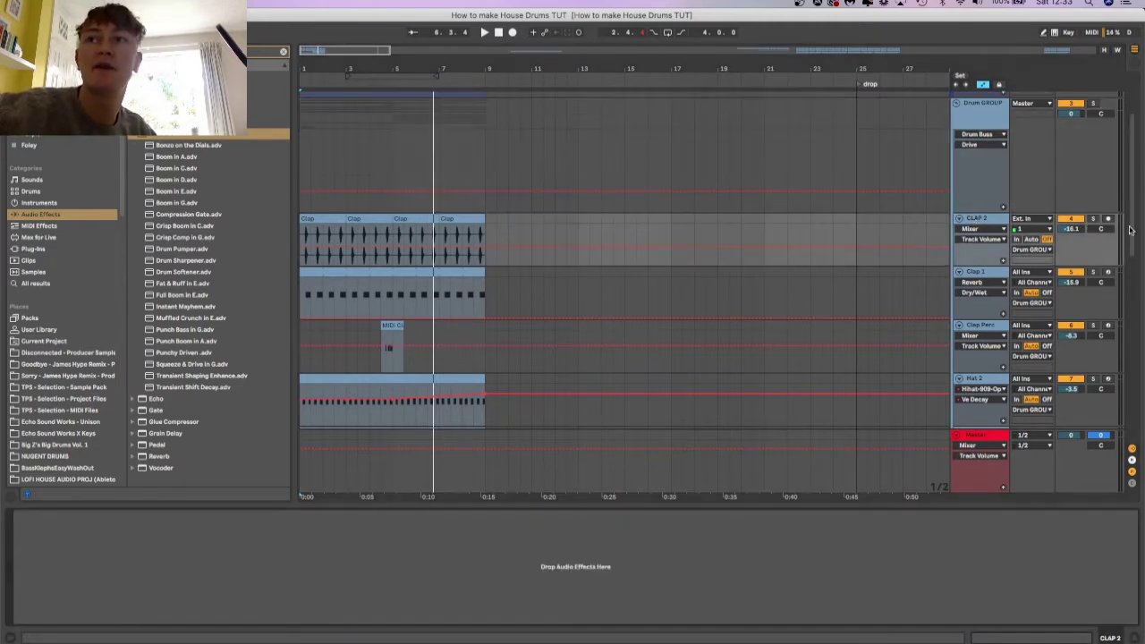
click(1094, 219)
key(space)
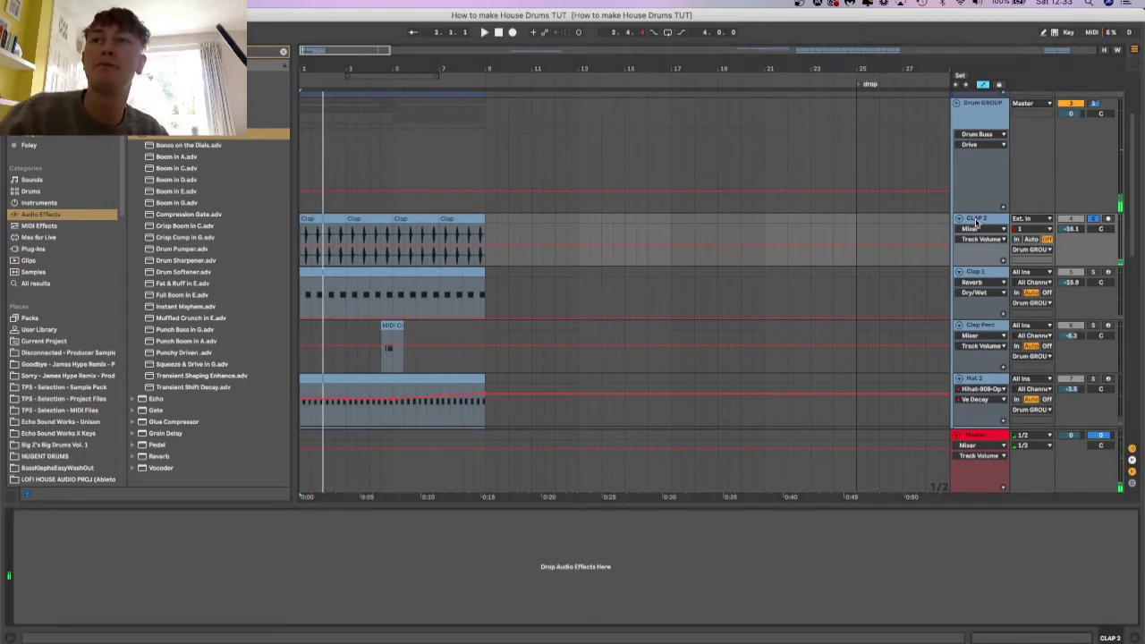
key(space)
key(space)
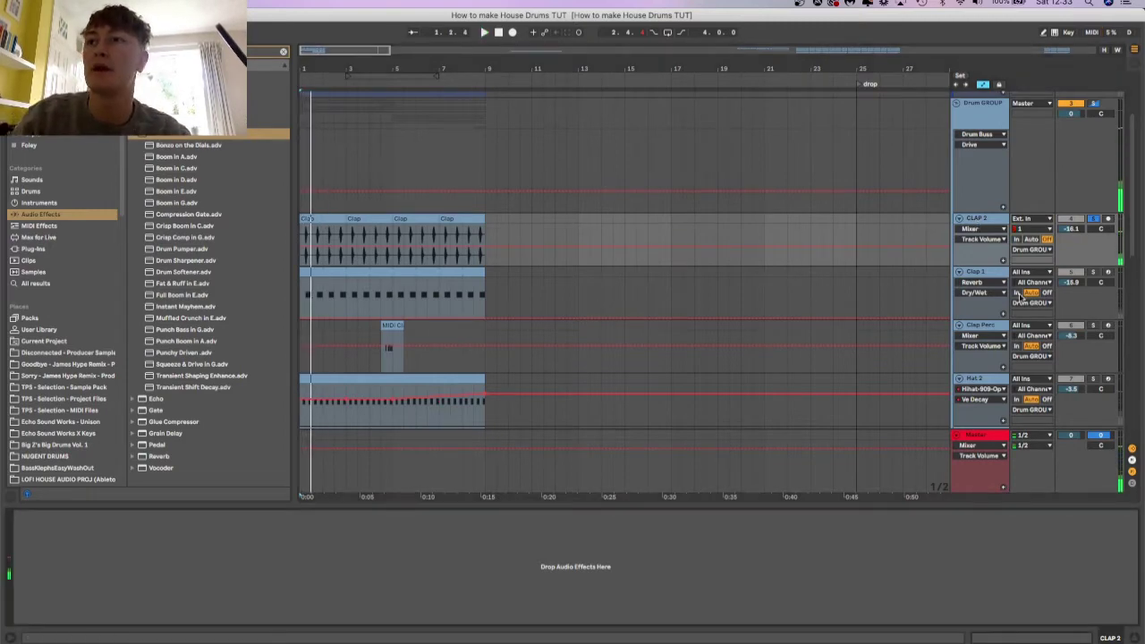
Solo Clap 1 and delete its switched-off first Reverb, leaving a single Reverb.
click(1094, 272)
click(973, 274)
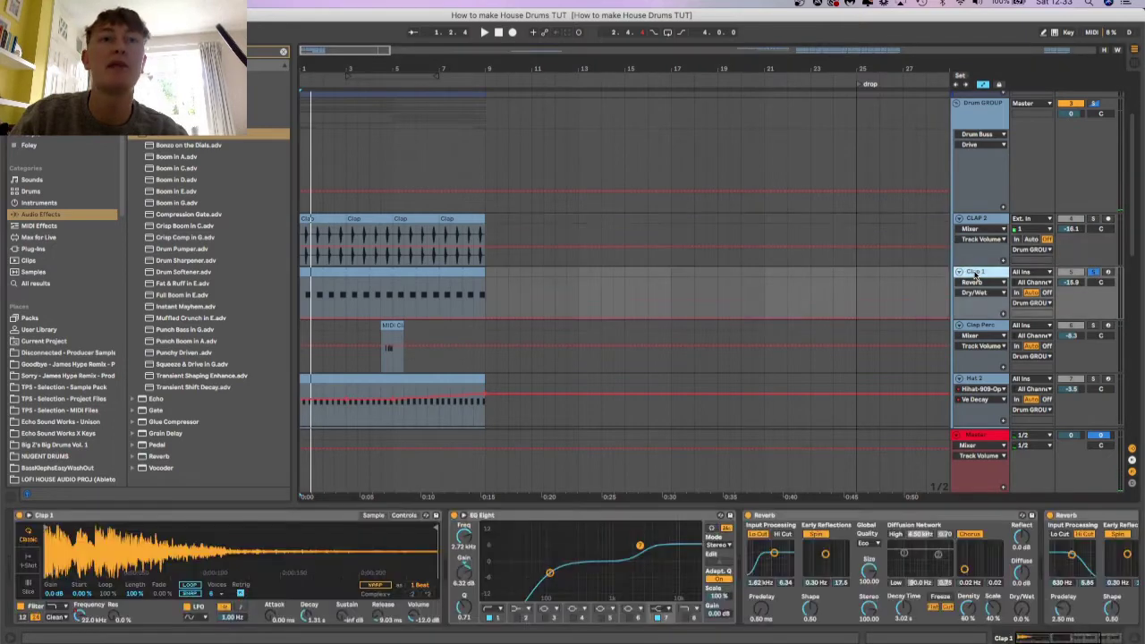
key(space)
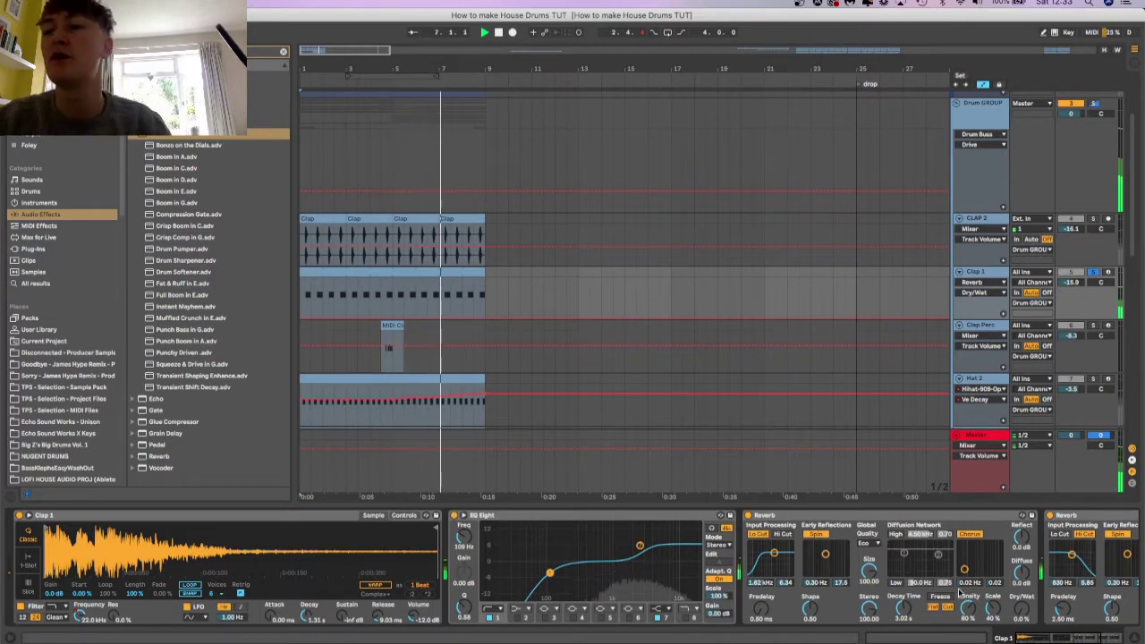
key(super+0)
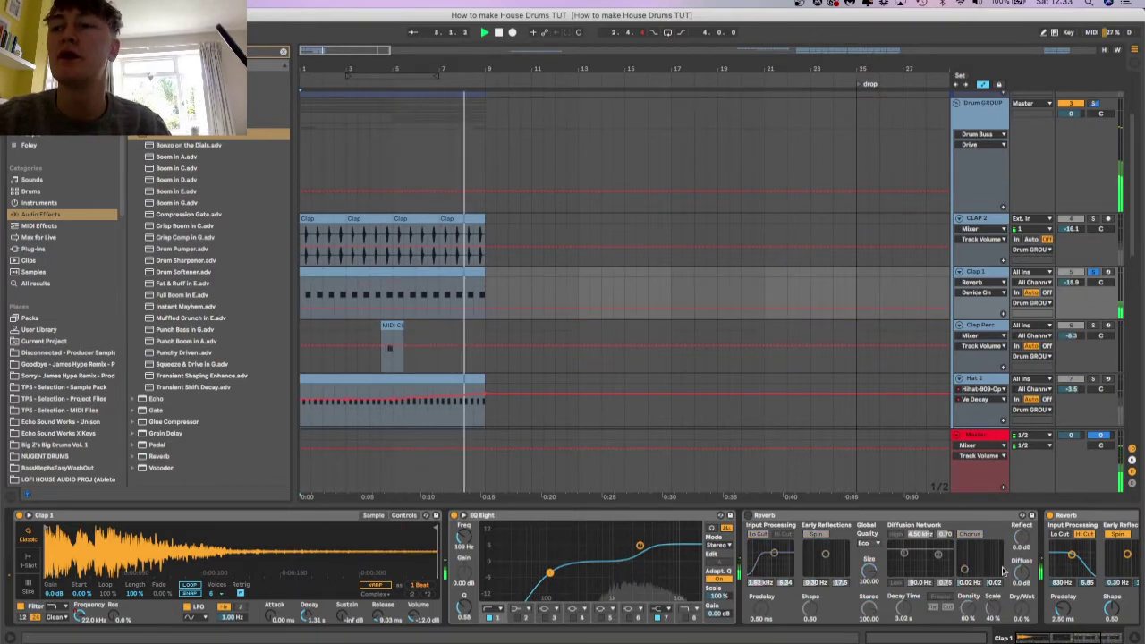
scroll(1004, 570, right, 5)
click(741, 516)
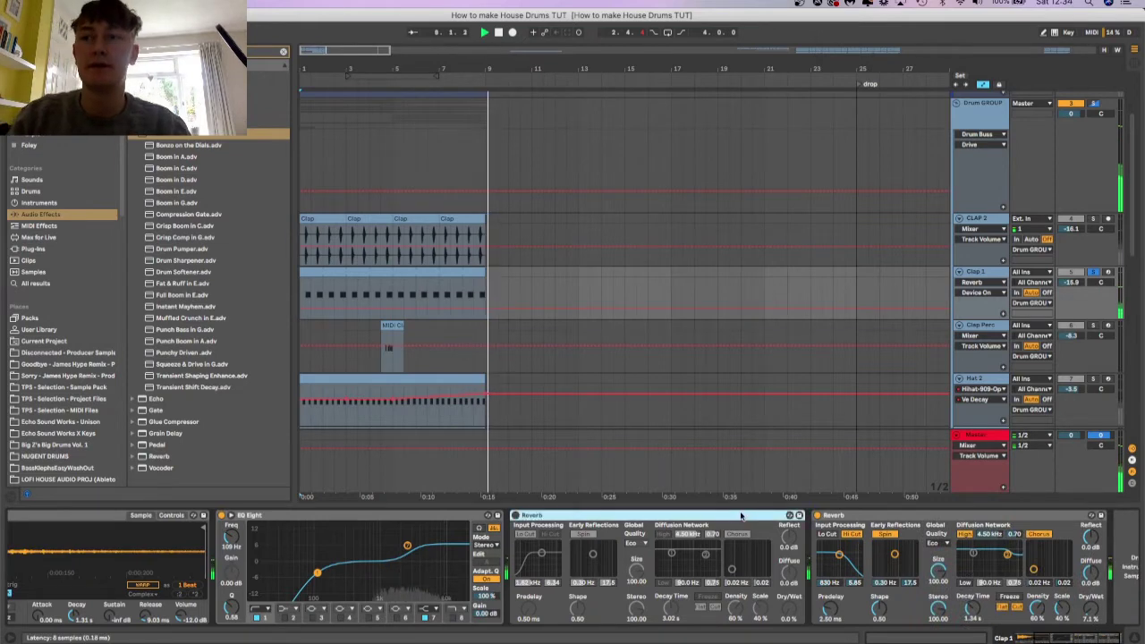
key(Delete)
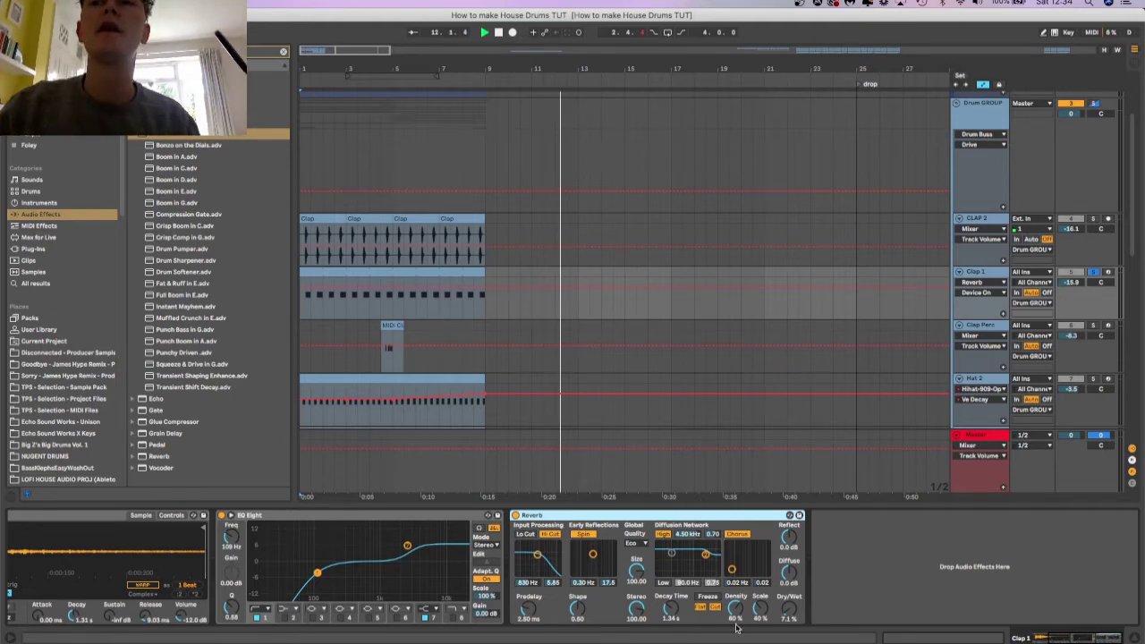
key(space)
key(space)
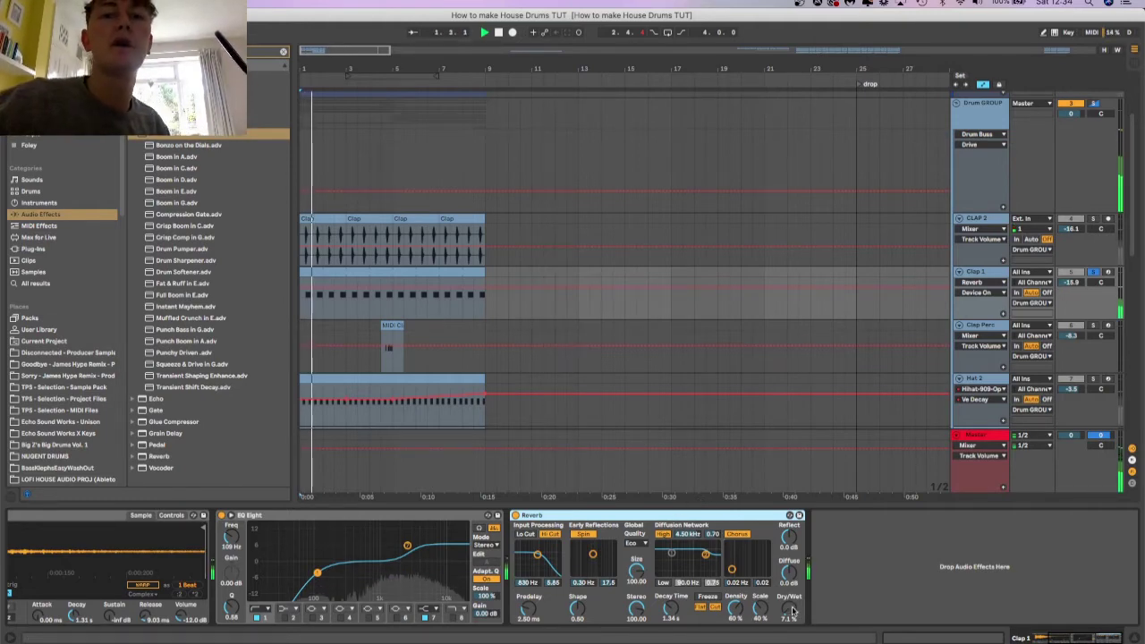
key(space)
key(space)
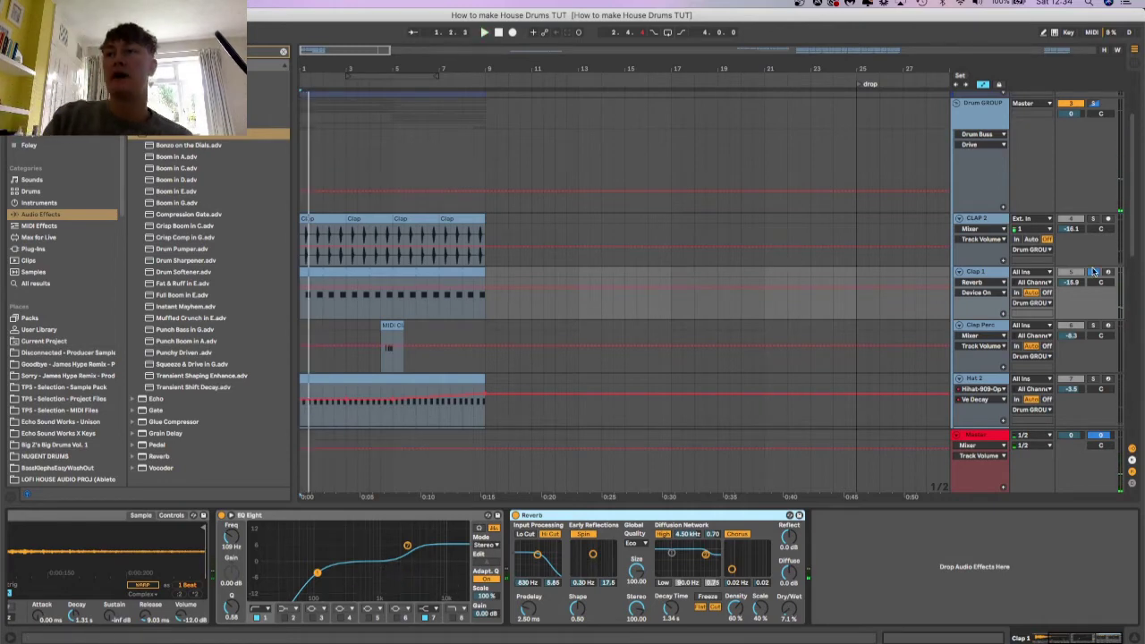
Show Clap 1's Track Panning automation, unsolo it, and bring up the Clap Perc chain.
click(1093, 280)
click(1092, 273)
click(988, 218)
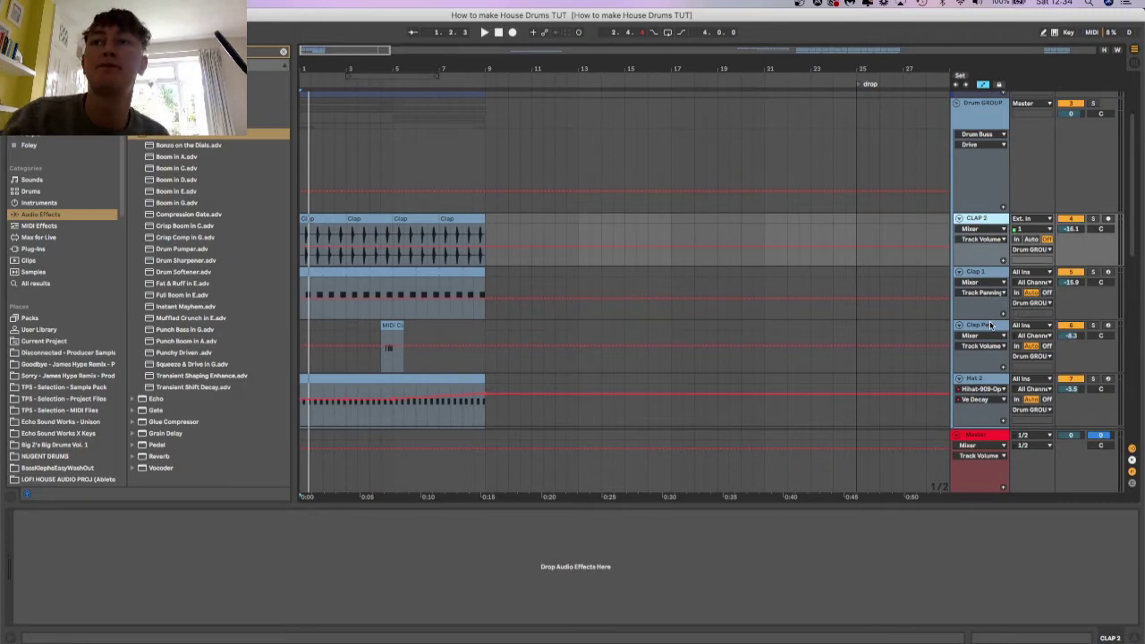
click(991, 325)
Solo Clap Perc, play from bar 4, and inspect its EQ Eight low-cut band.
click(1092, 327)
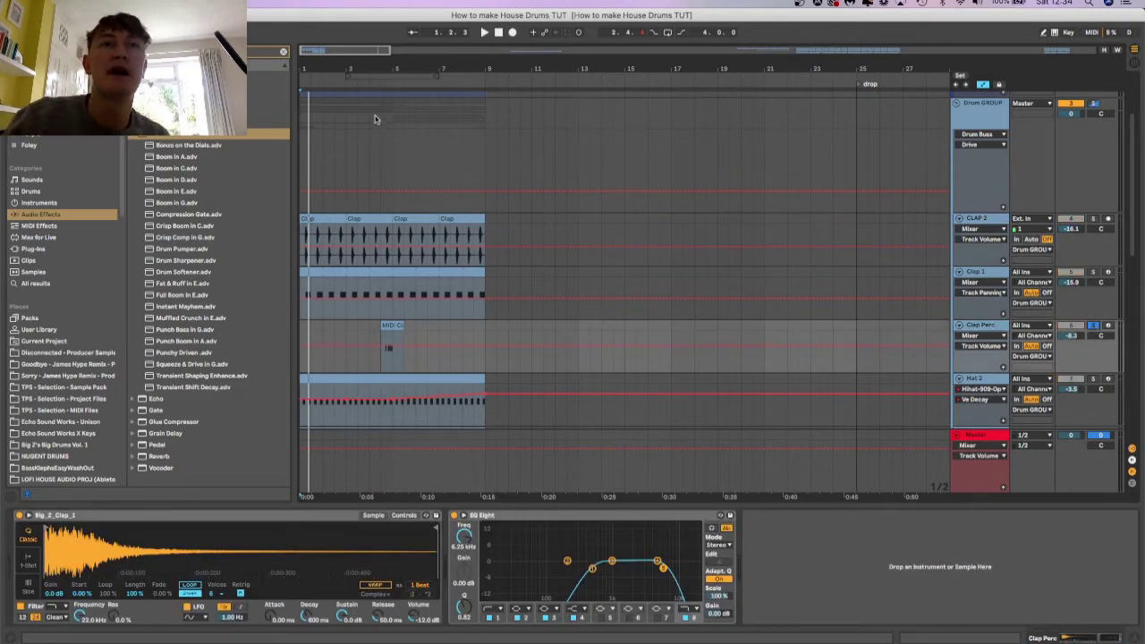
click(385, 83)
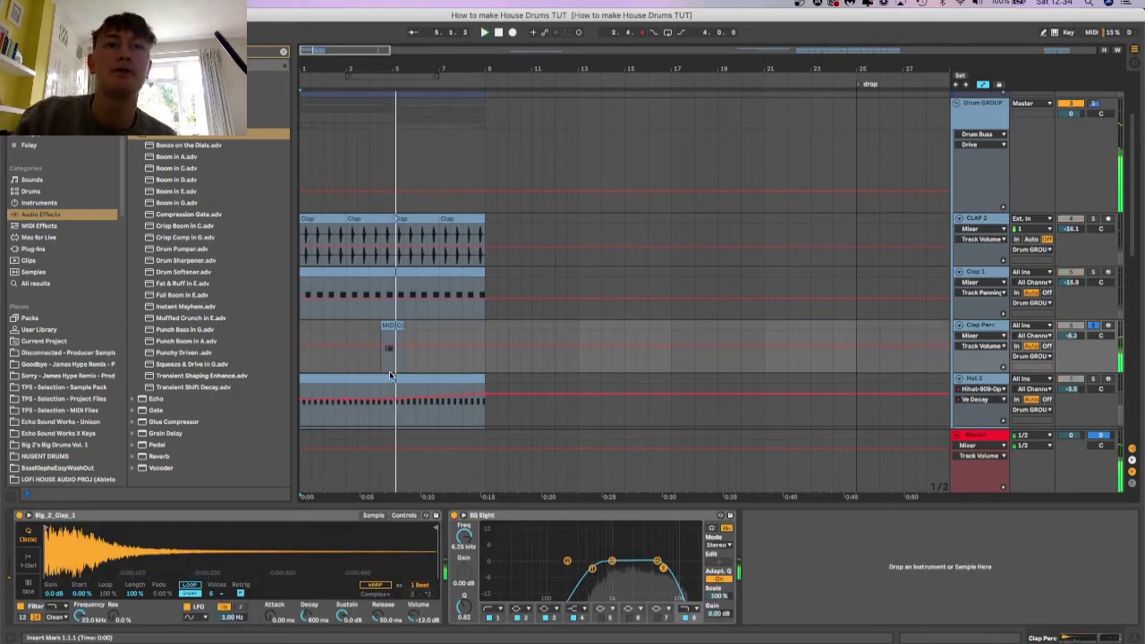
double_click(391, 324)
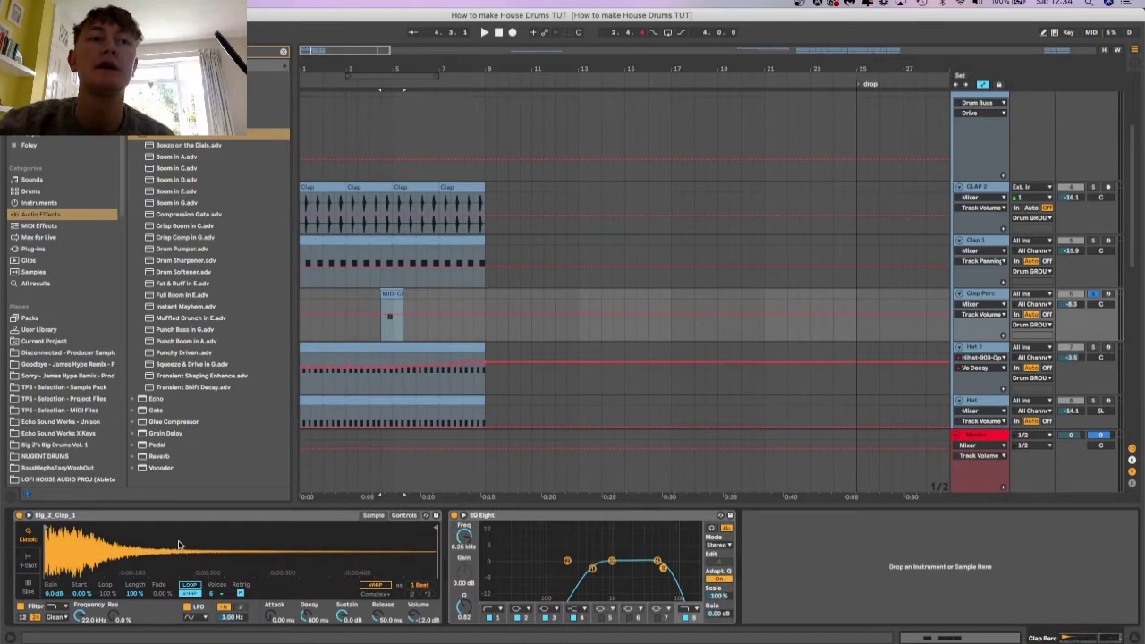
click(590, 569)
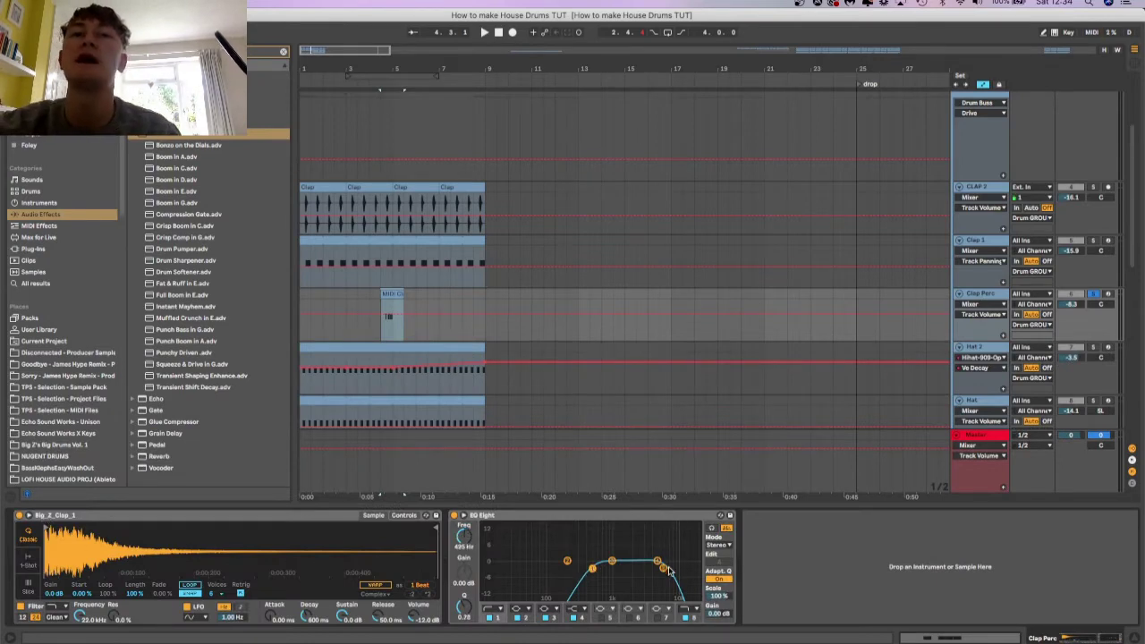
click(382, 85)
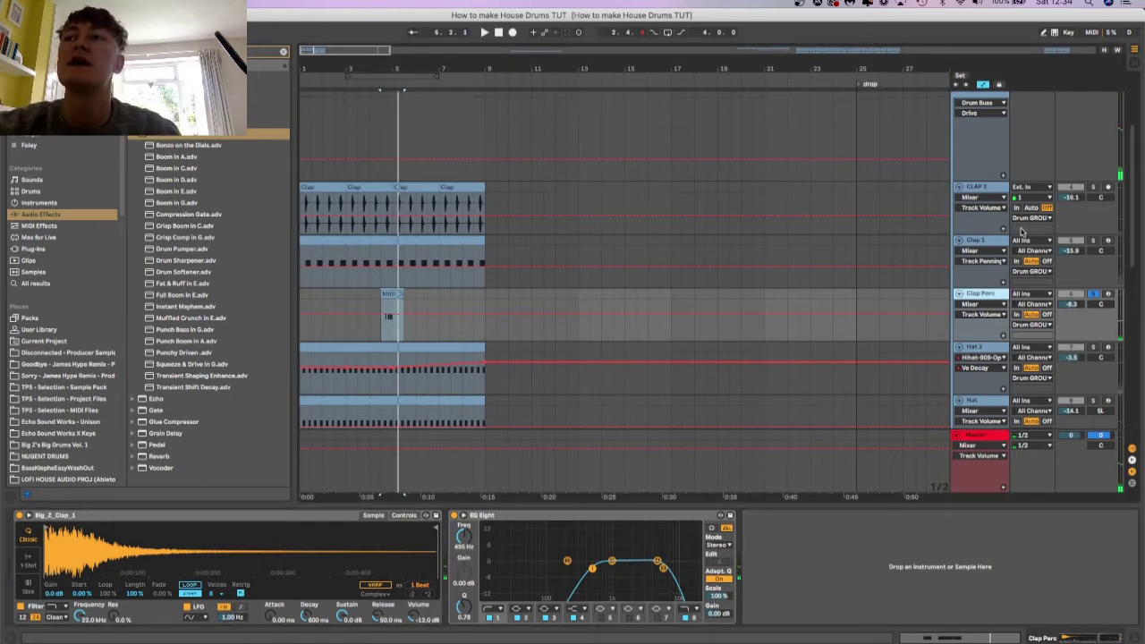
Unsolo Clap Perc, scroll down to the hats, and solo and play Hat 2.
click(1093, 295)
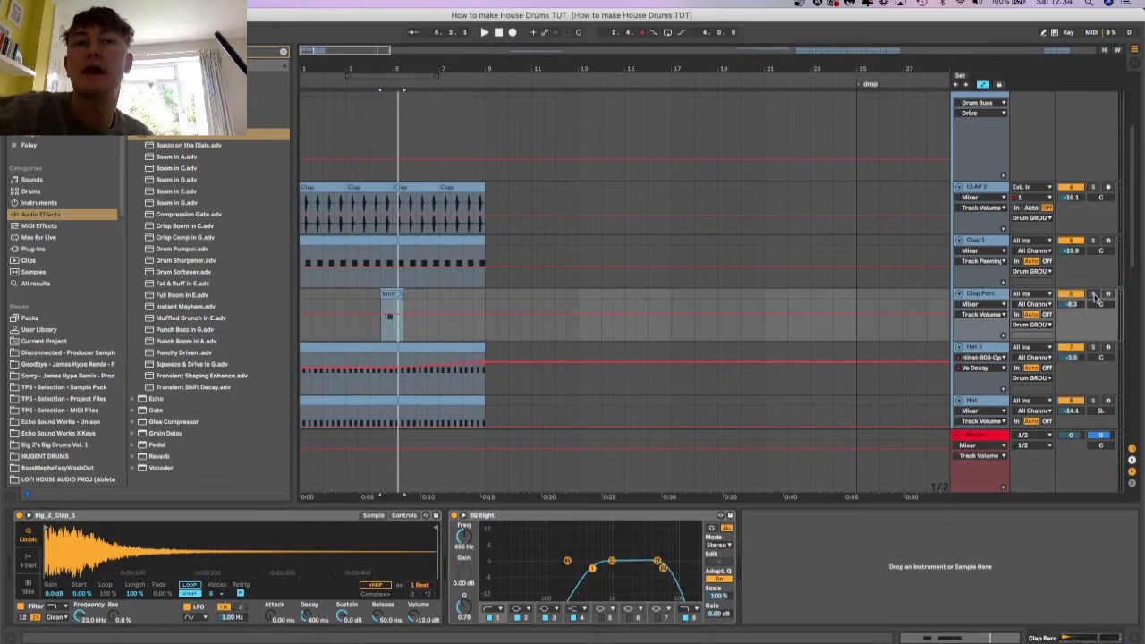
click(377, 83)
key(space)
click(397, 105)
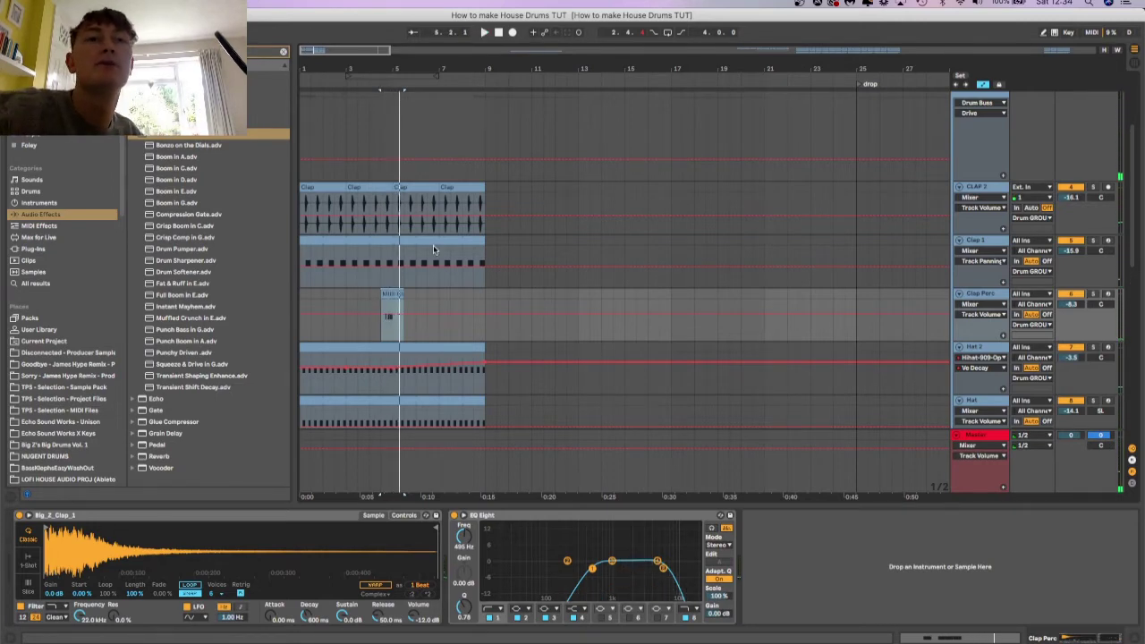
scroll(433, 249, down, 3)
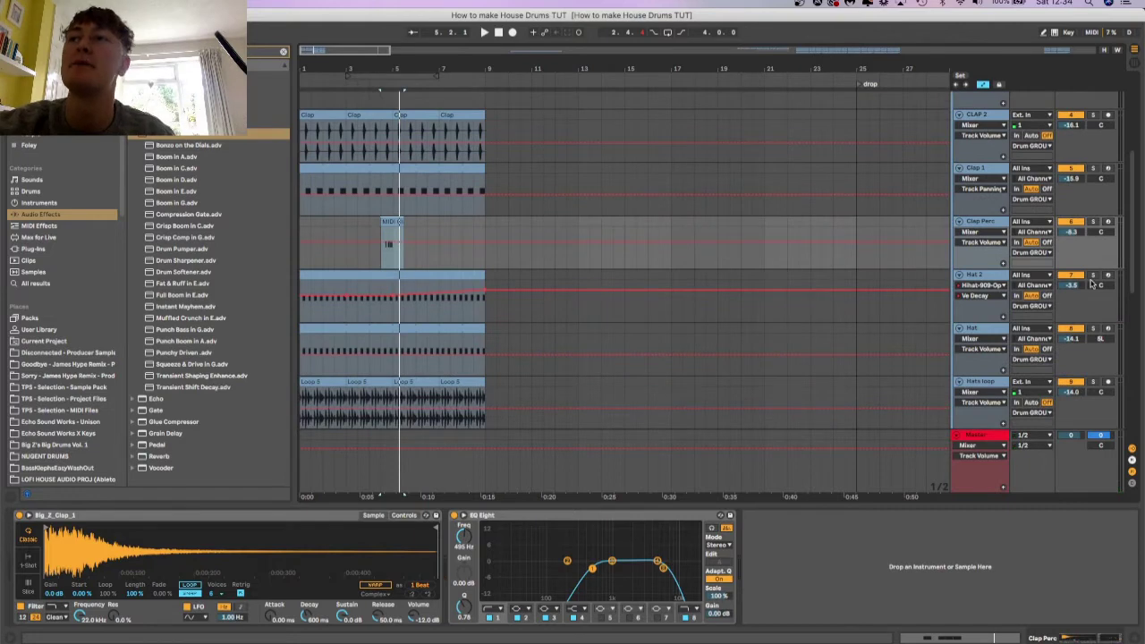
click(1092, 276)
key(space)
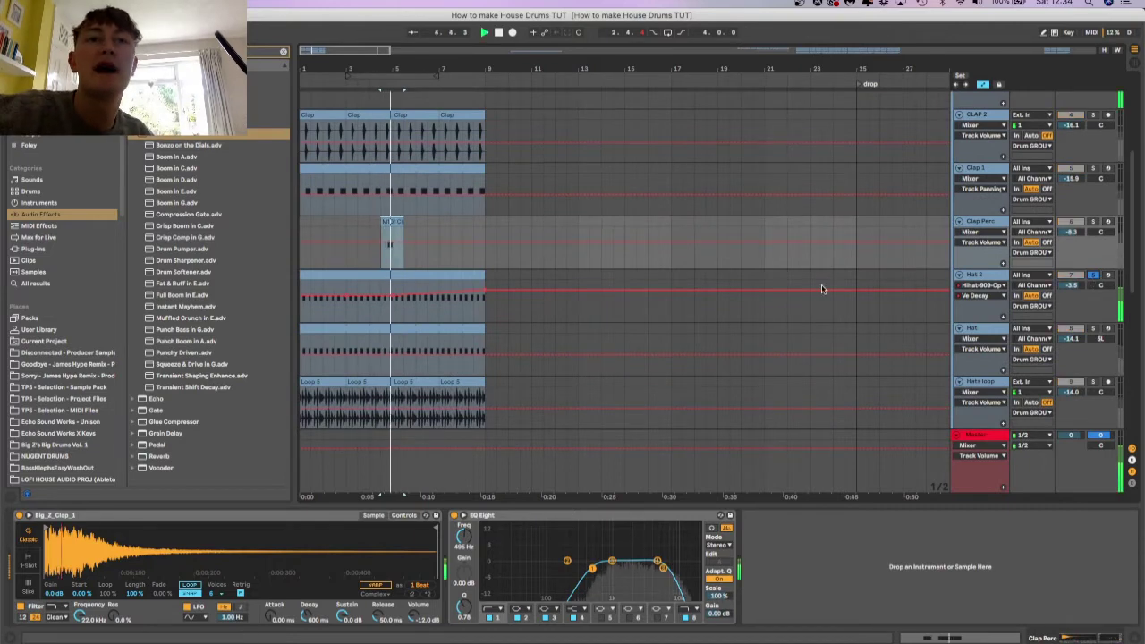
Clear the browser search and browse the Drums category to list the Rim samples.
click(876, 304)
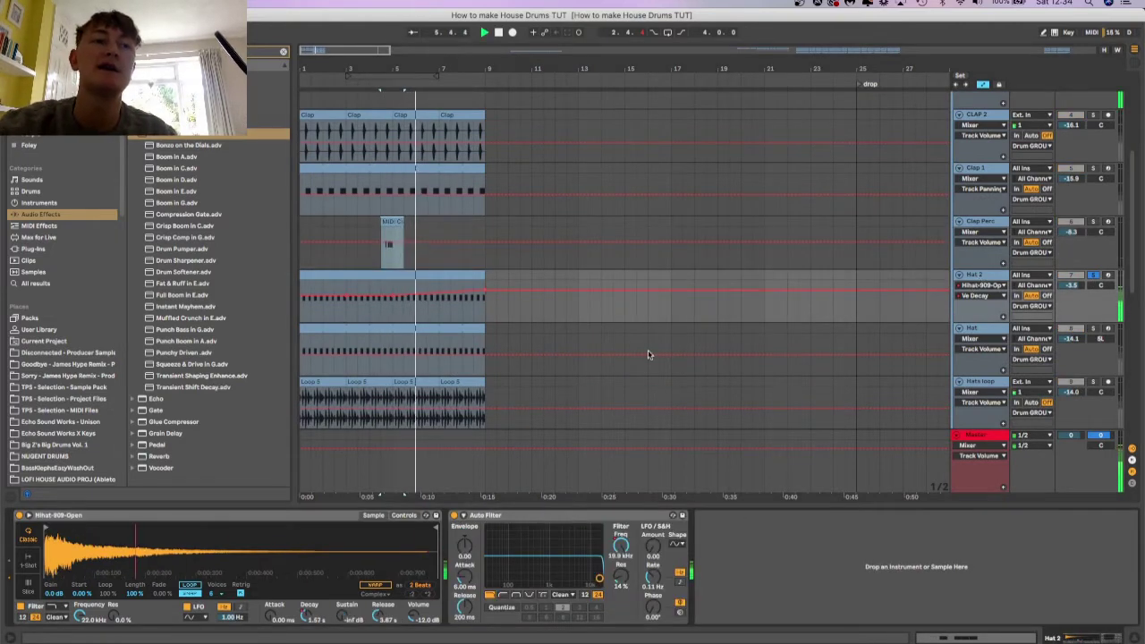
key(space)
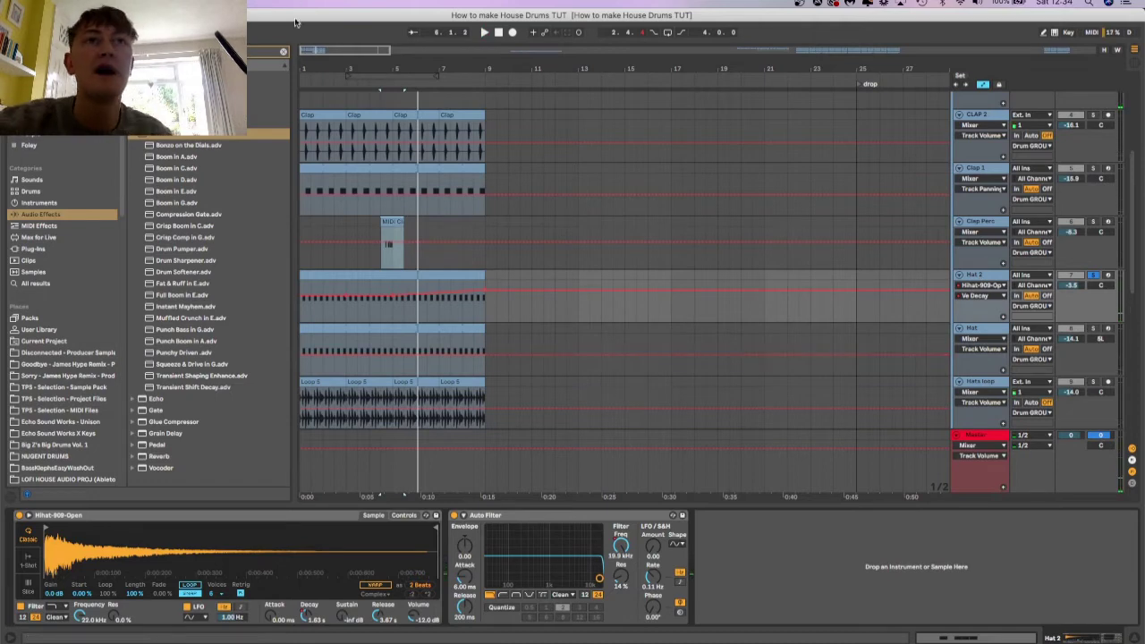
click(283, 51)
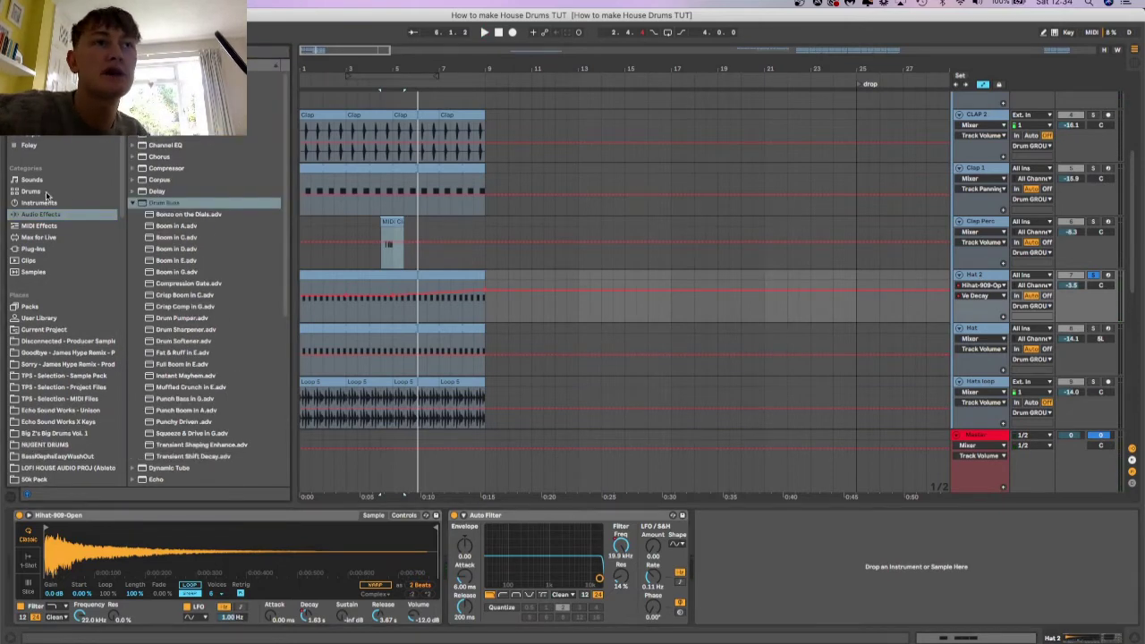
click(46, 193)
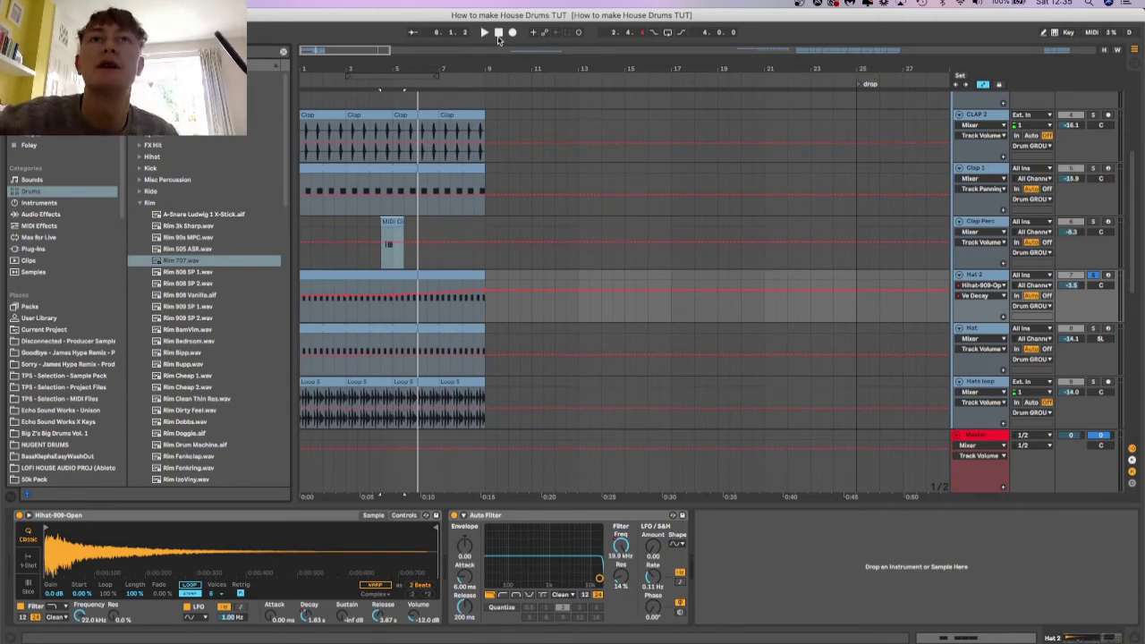
key(space)
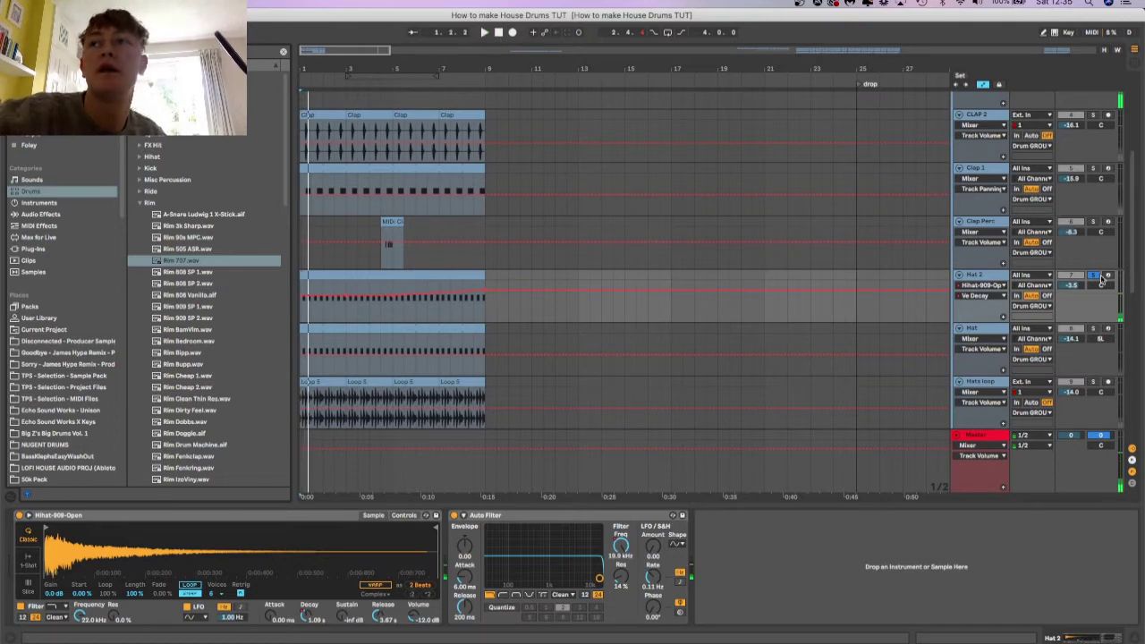
Move the solo from Hat 2 to the Hat track.
click(1093, 274)
click(1093, 328)
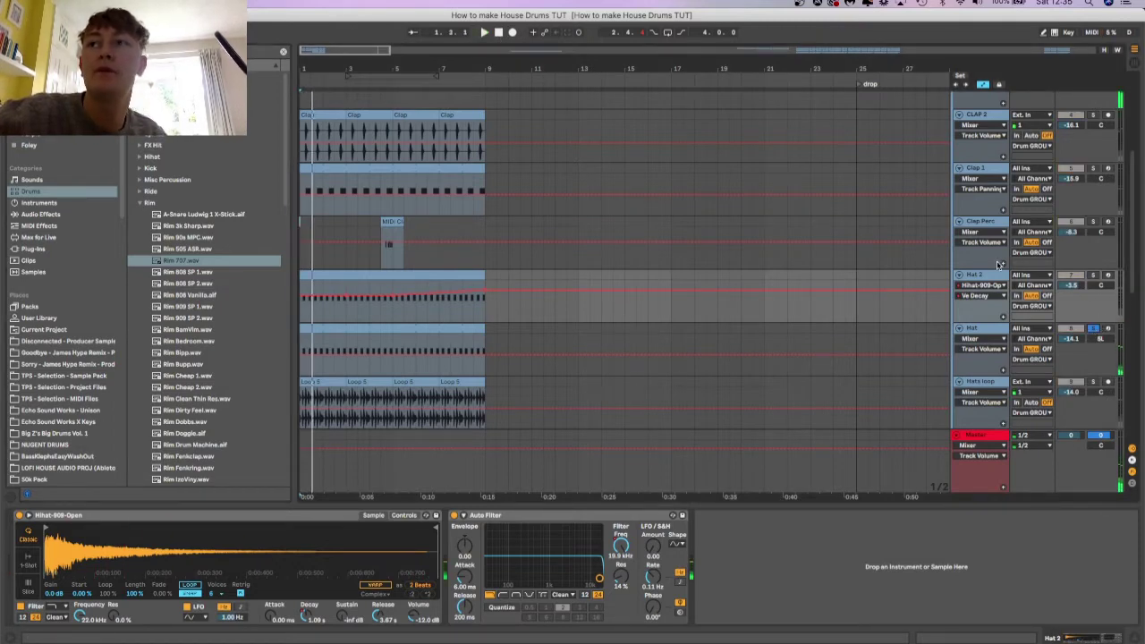
key(space)
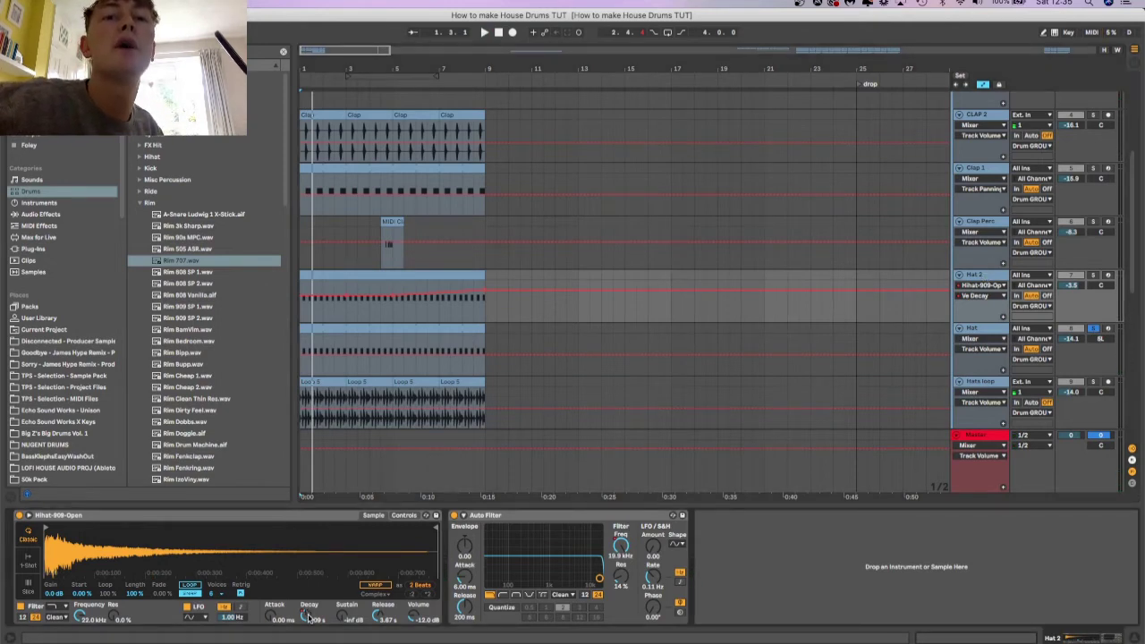
Delete the Auto Filter from Hat 2's chain.
right_click(621, 546)
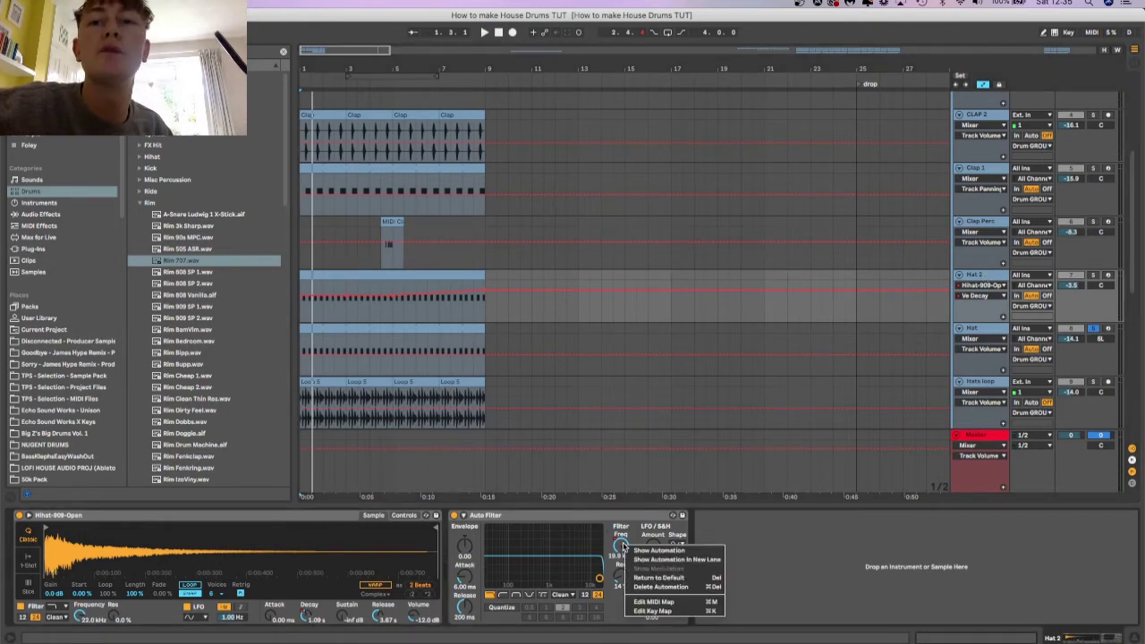
click(573, 531)
click(487, 517)
key(Delete)
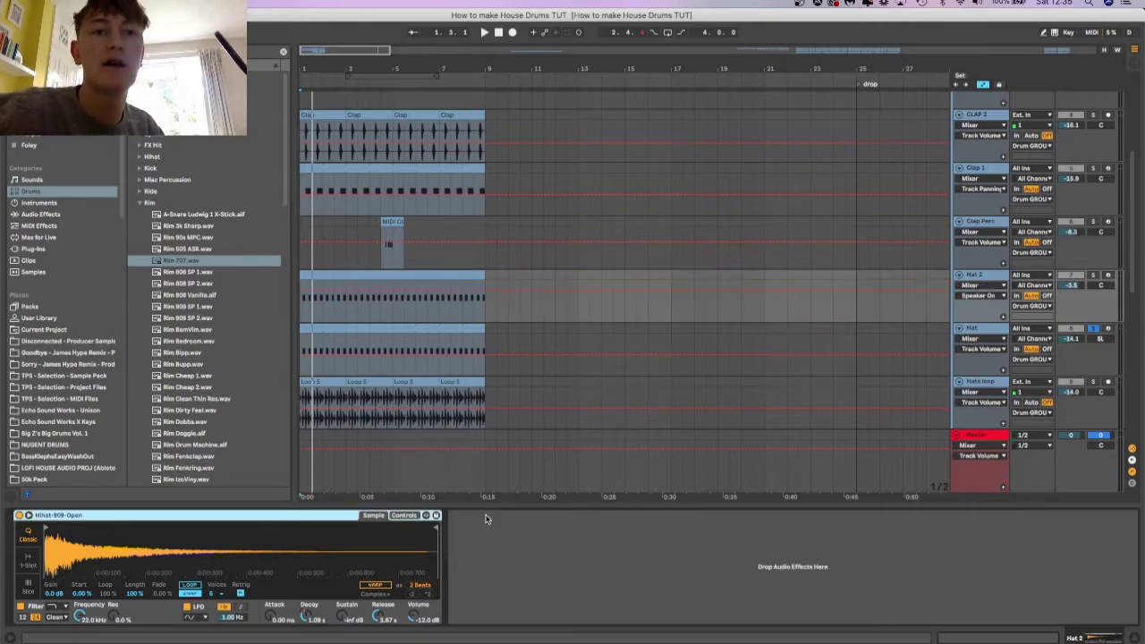
Show Hat 2's Simpler Decay automation in the arrangement and play with Hat 2 soloed.
right_click(307, 620)
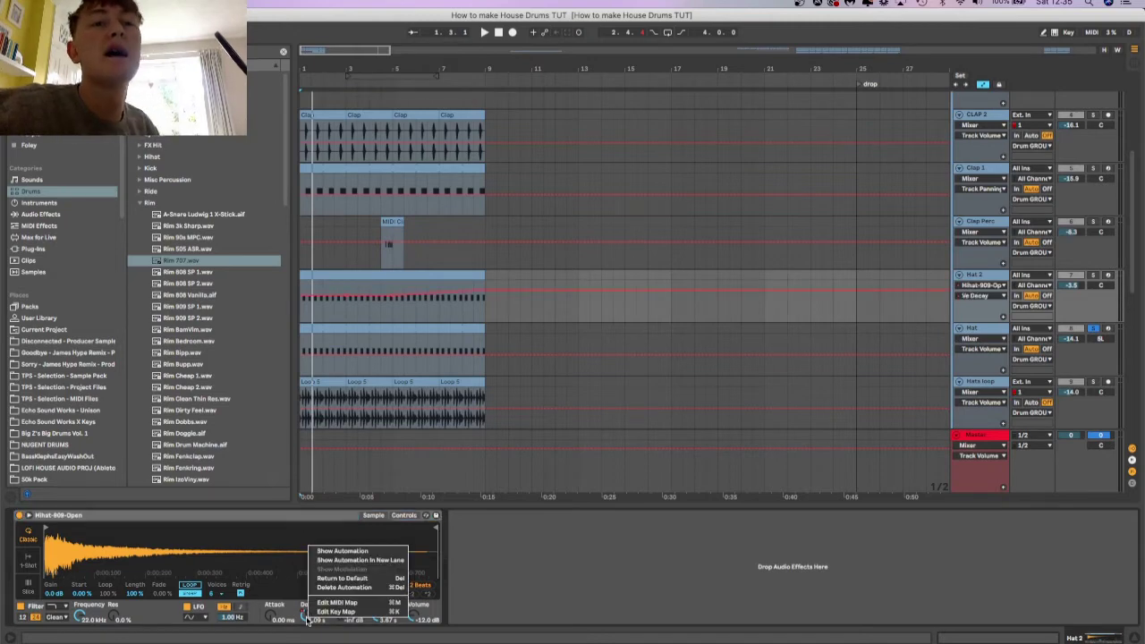
click(345, 554)
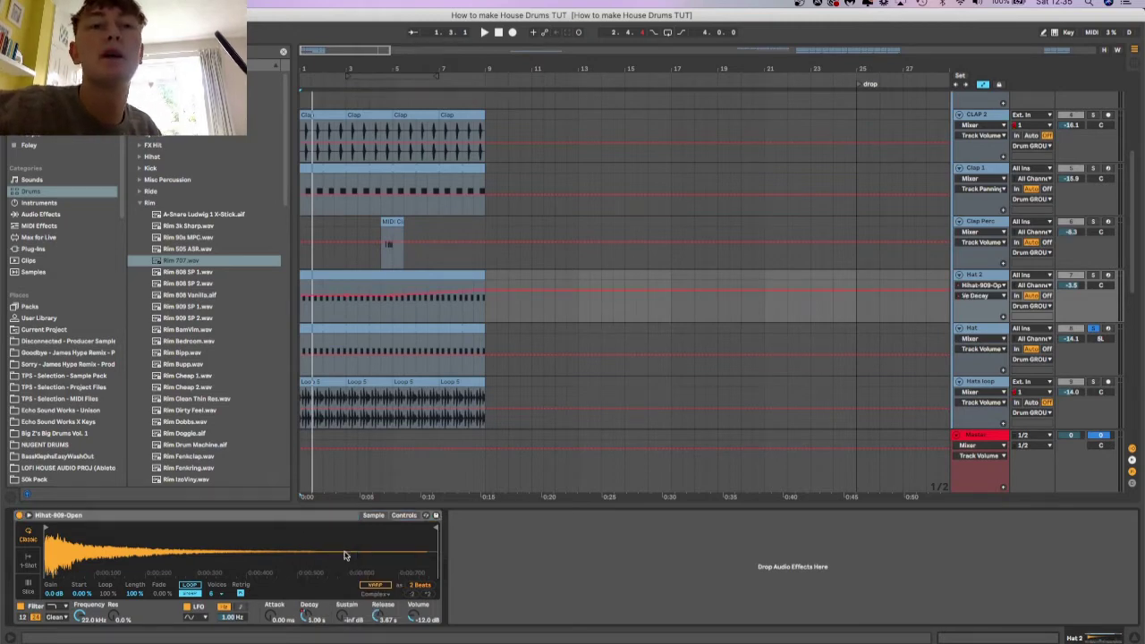
right_click(307, 620)
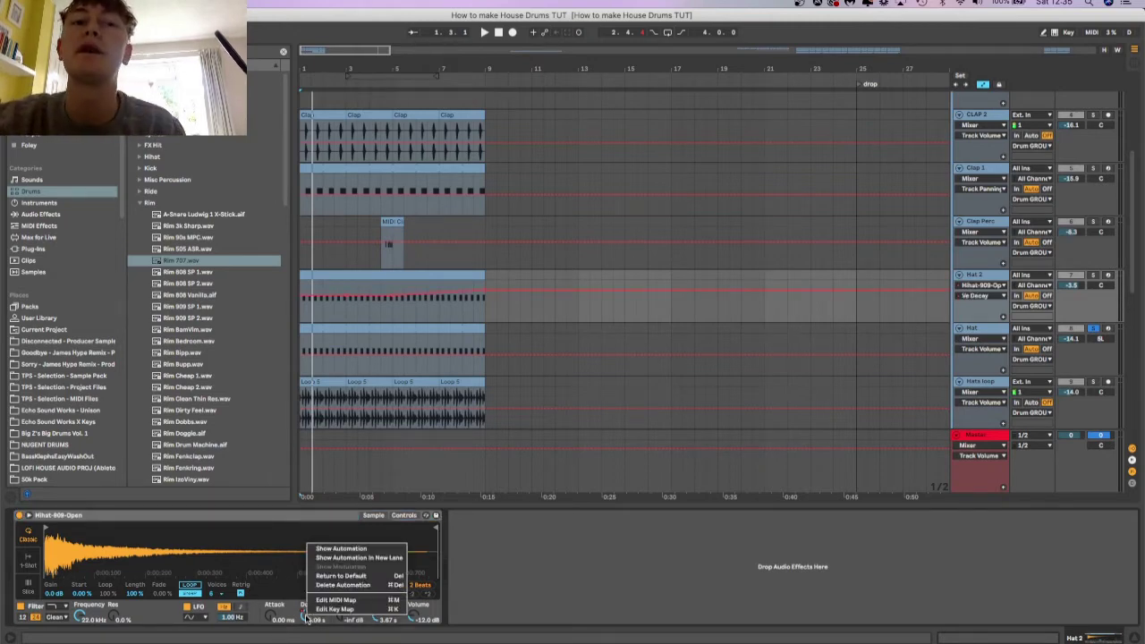
click(341, 548)
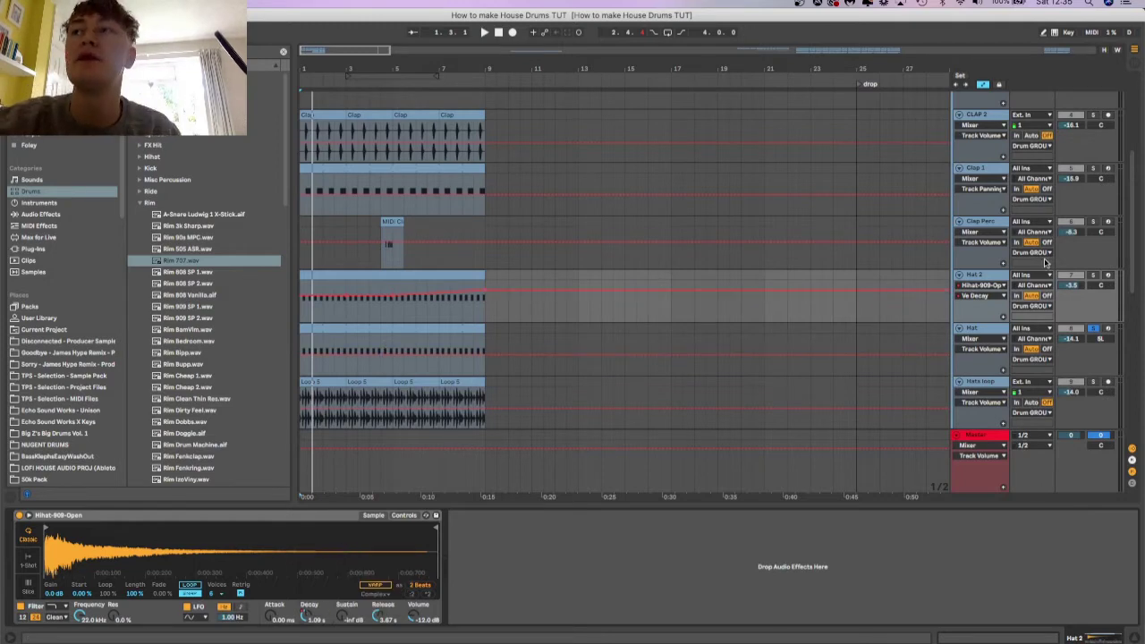
click(1093, 276)
key(space)
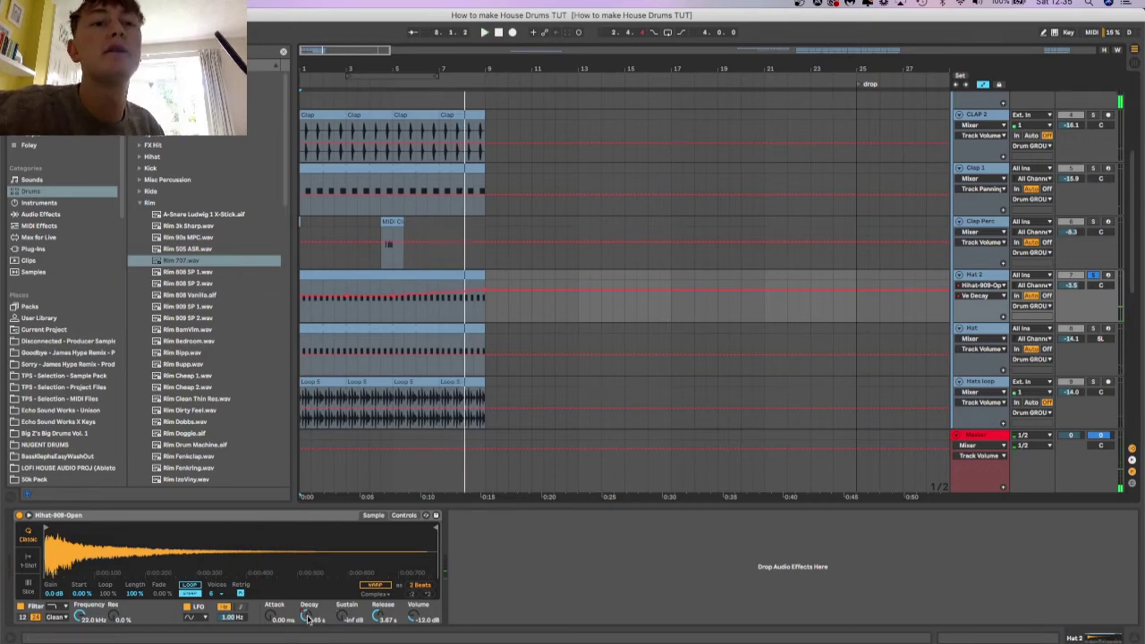
Restore the Decay automation lane after viewing Sustain, and audition from several points.
click(340, 617)
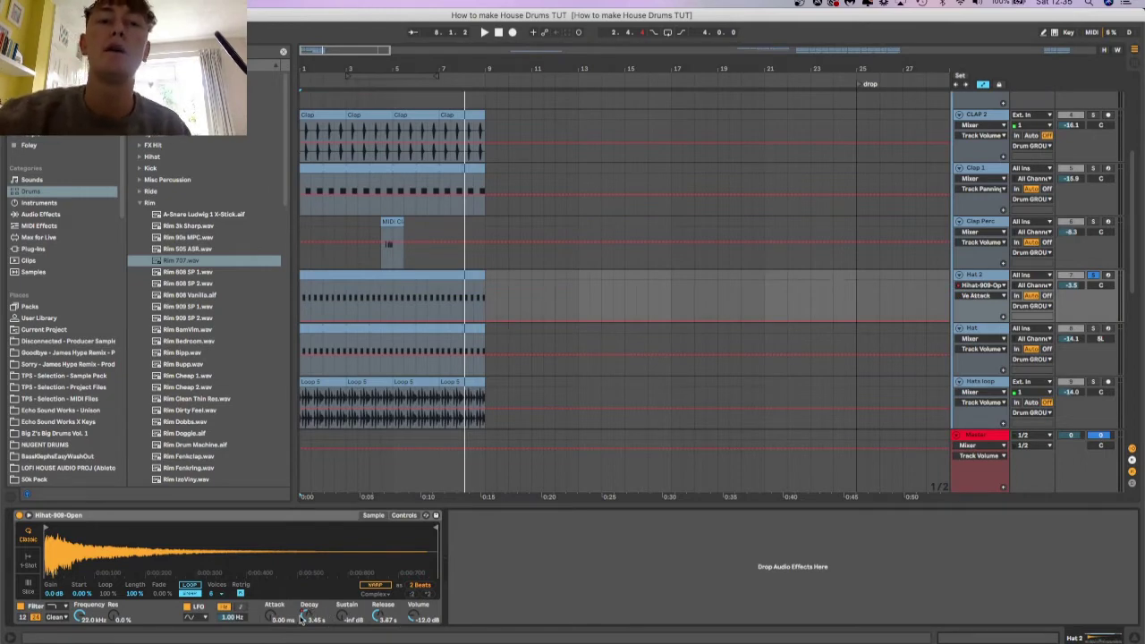
right_click(307, 619)
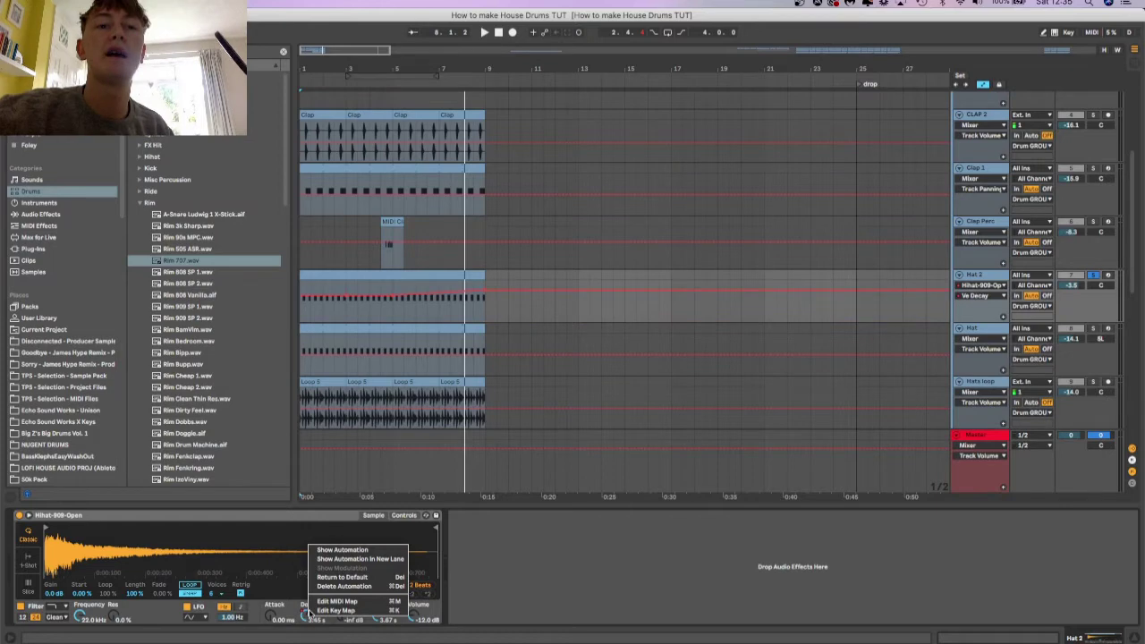
click(357, 550)
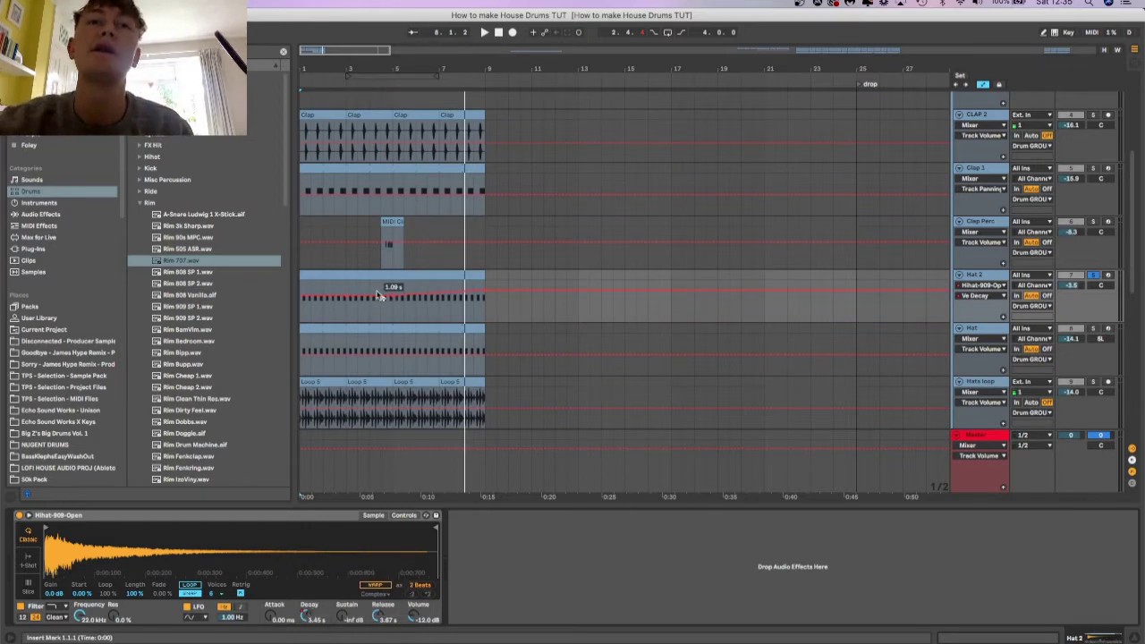
click(326, 93)
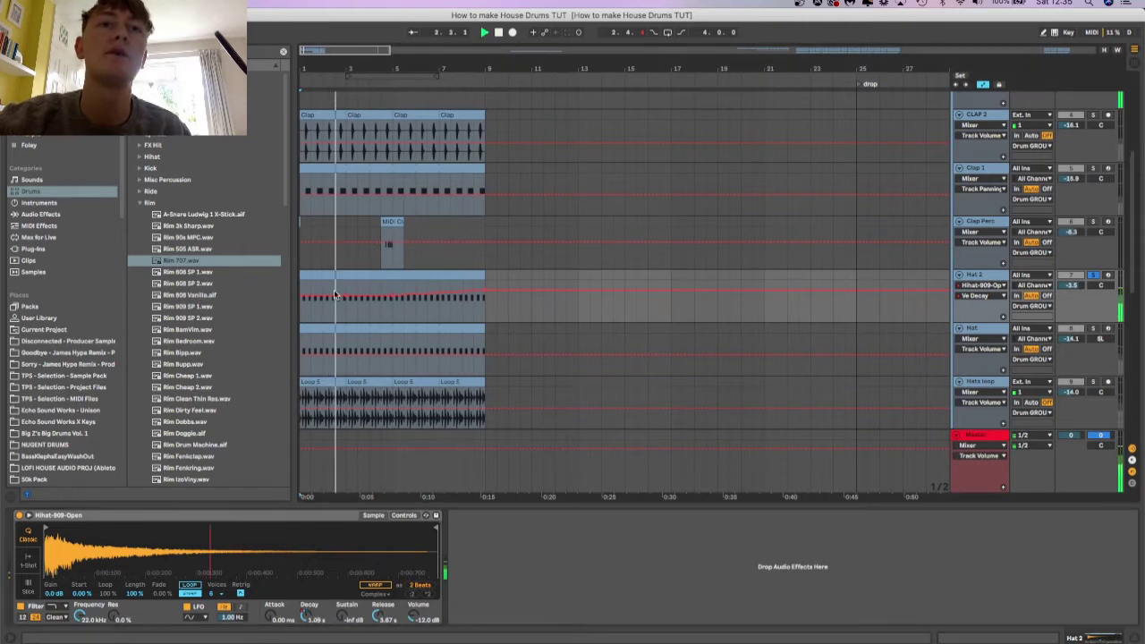
key(space)
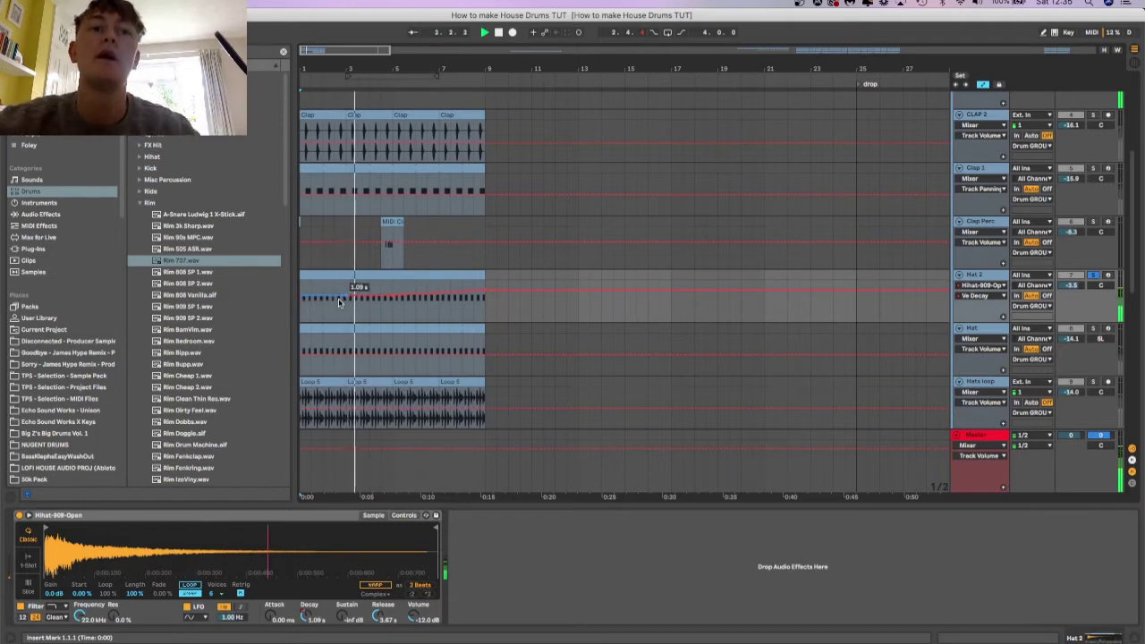
key(space)
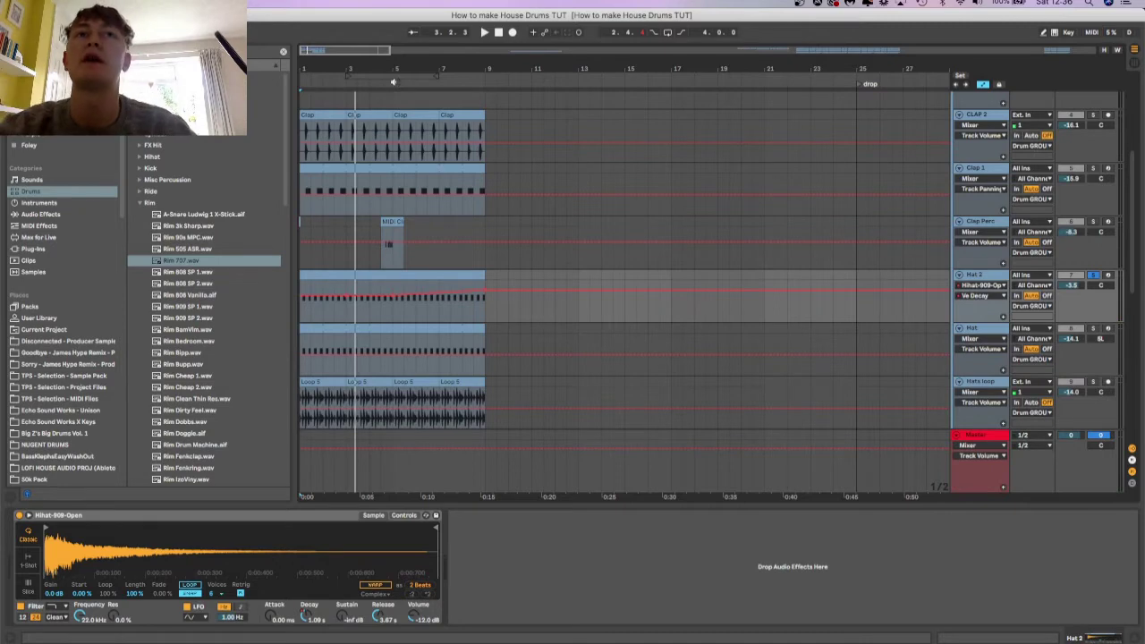
click(392, 82)
click(463, 77)
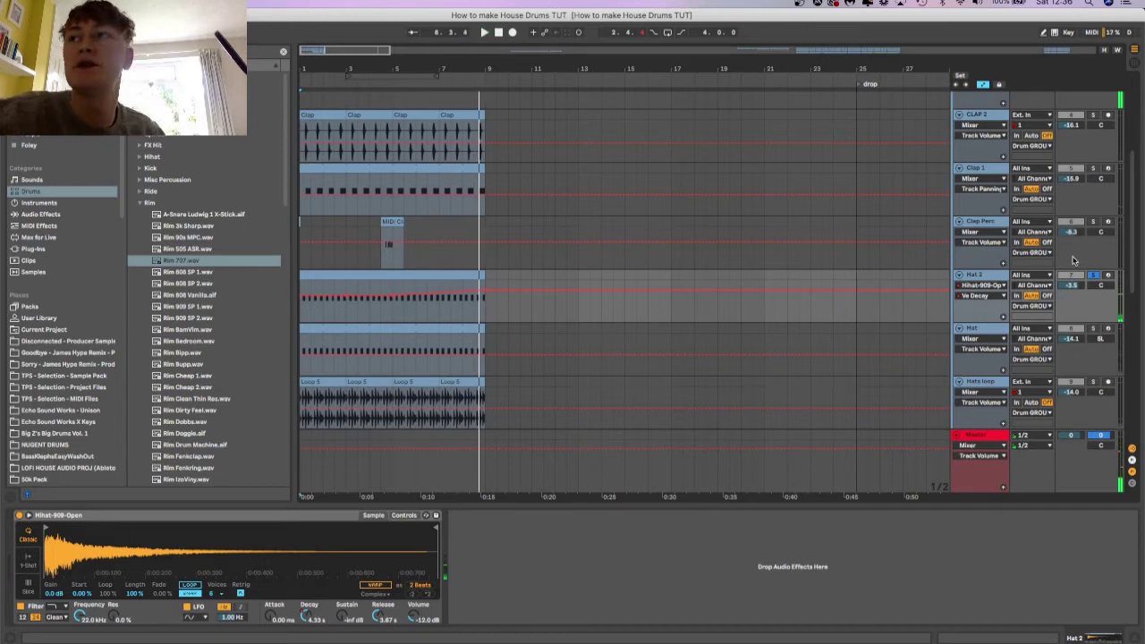
Select the Kick track and lengthen its kick sample's Decay to about 640 ms during playback.
scroll(861, 324, up, 5)
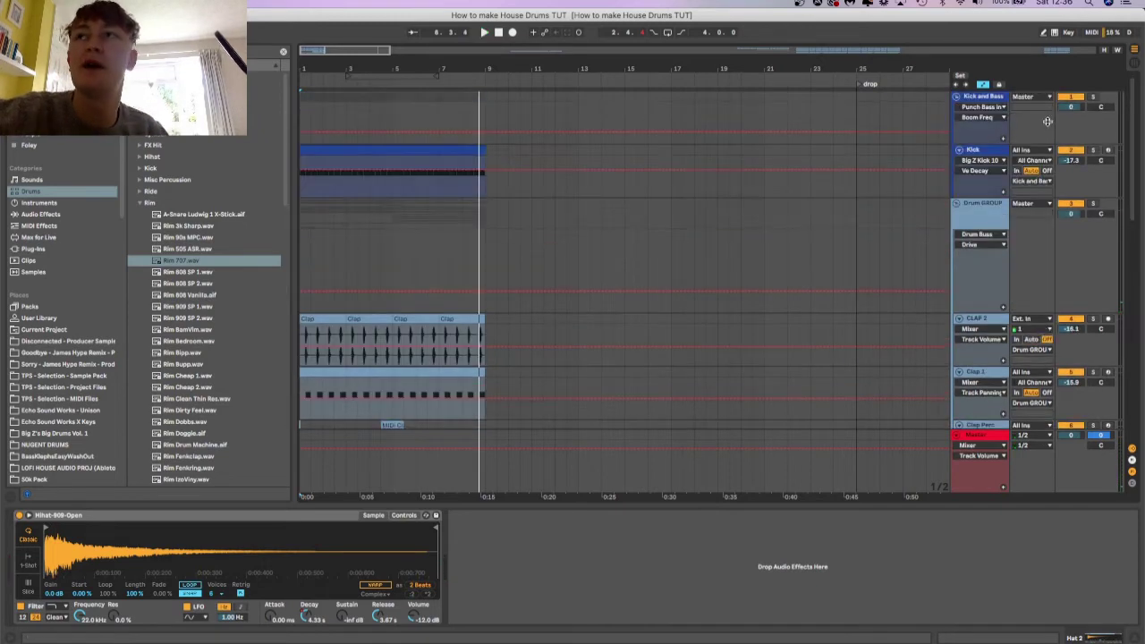
click(979, 161)
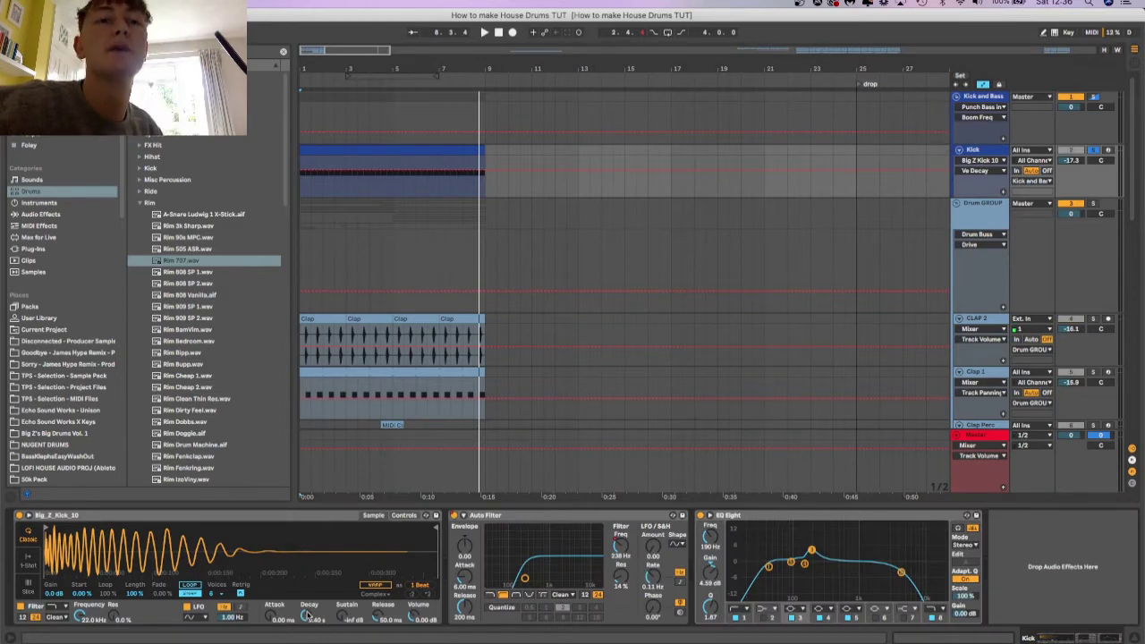
key(space)
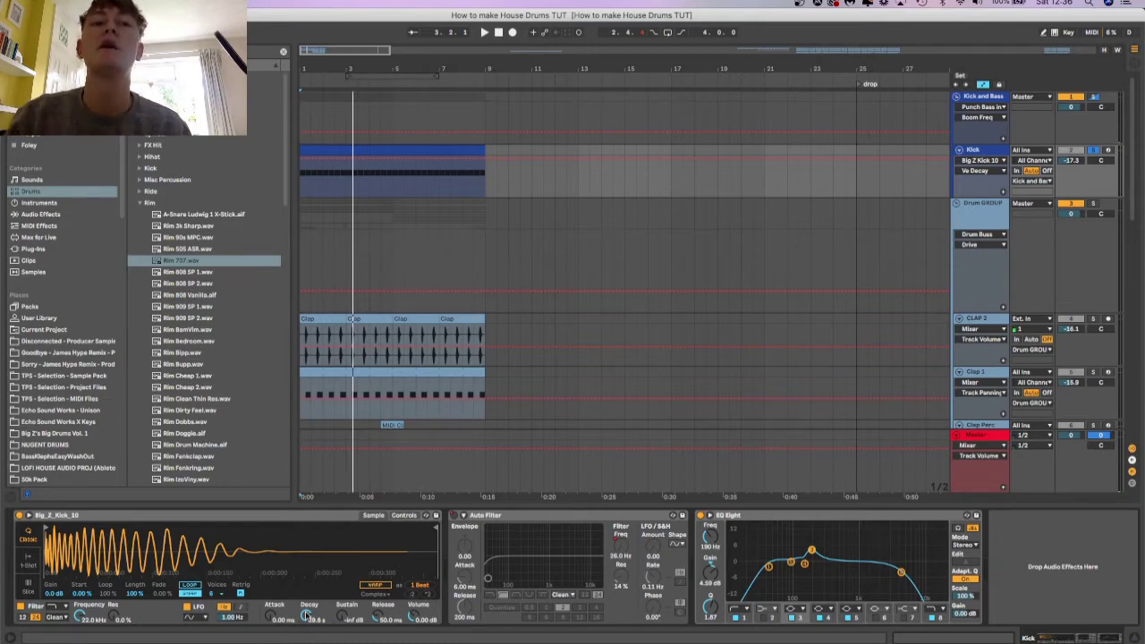
drag(304, 616, 304, 581)
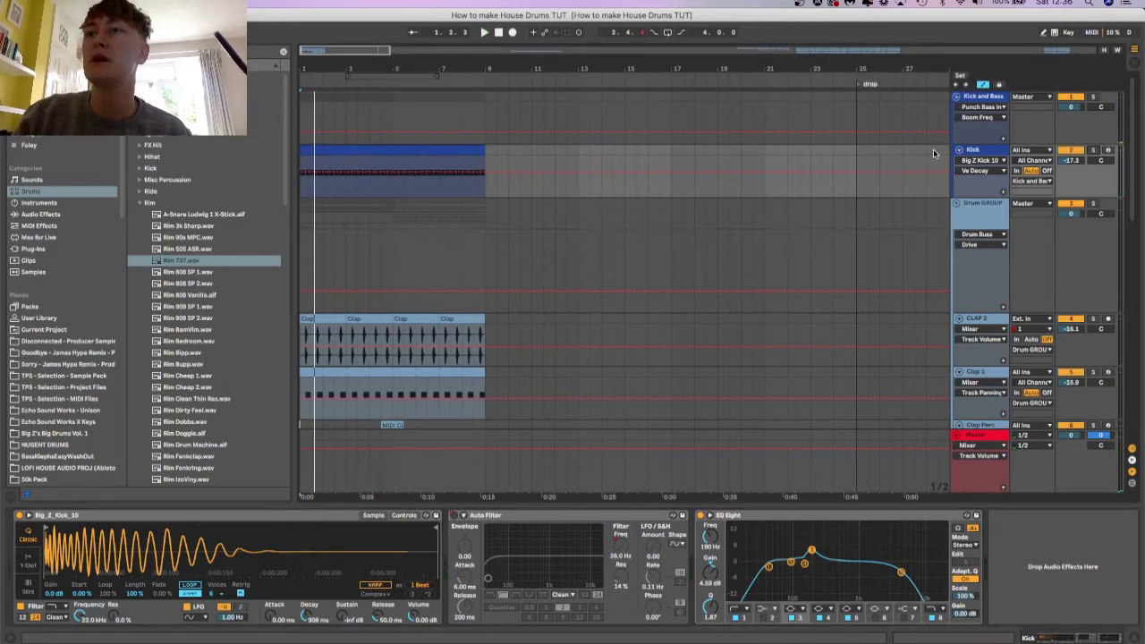
scroll(823, 186, down, 6)
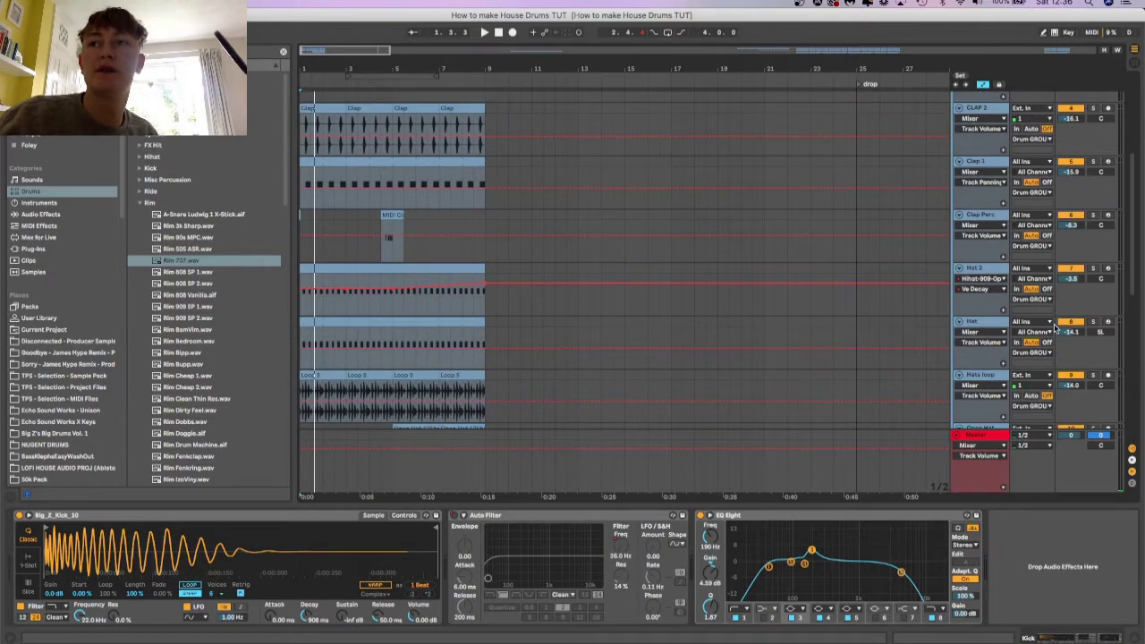
Solo the Hats loop track and open the Loop 5 clip's details.
scroll(1055, 329, down, 1)
click(1091, 346)
key(space)
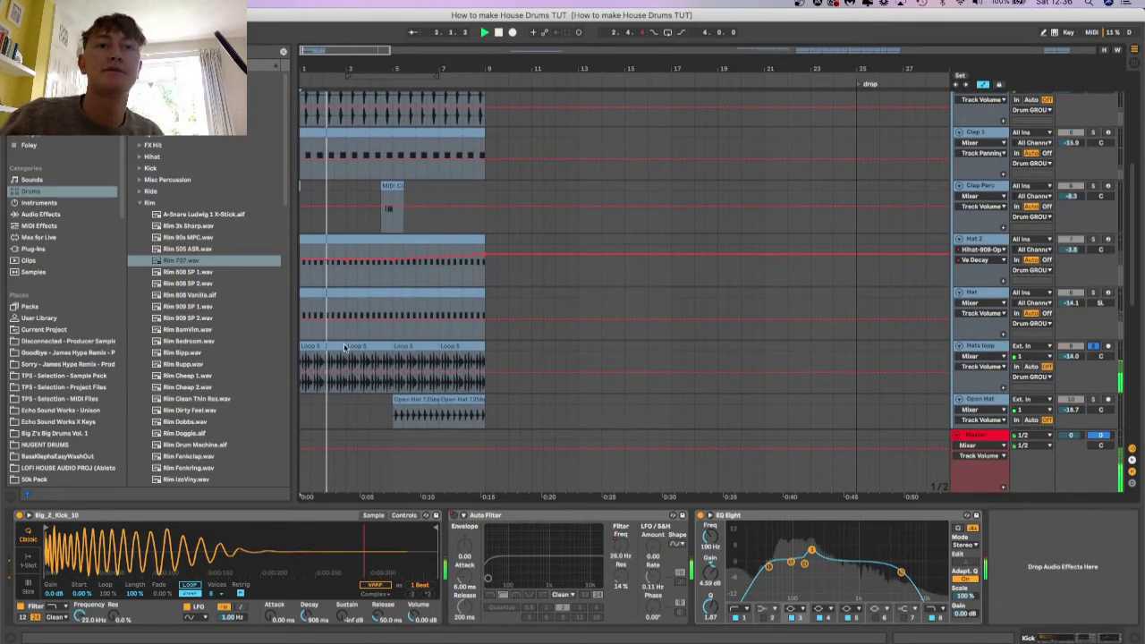
double_click(437, 366)
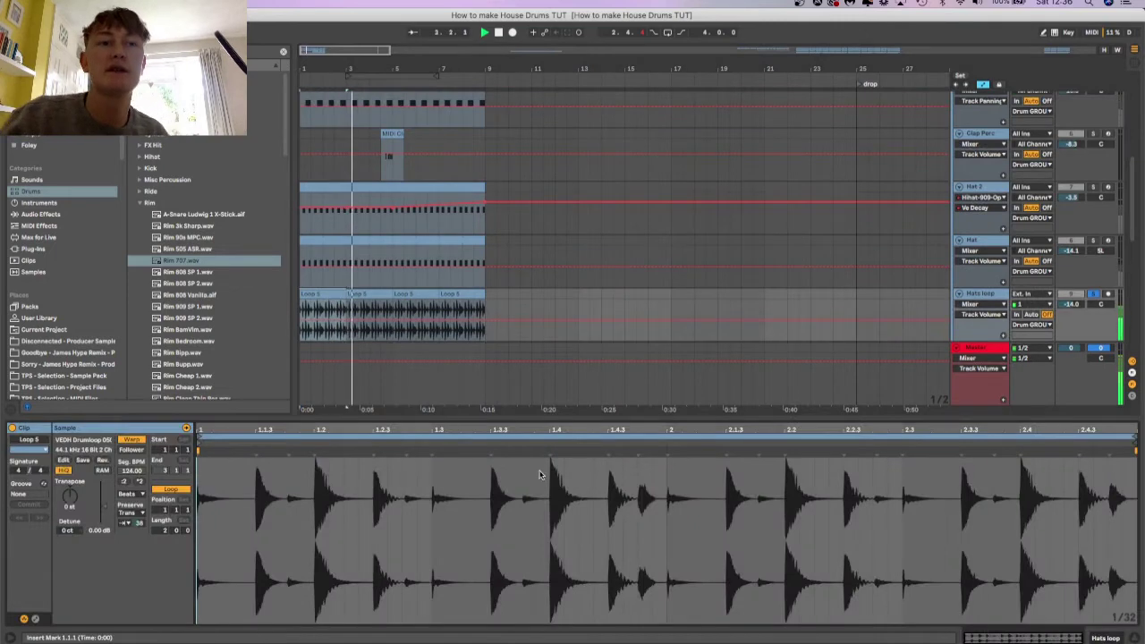
key(space)
key(space)
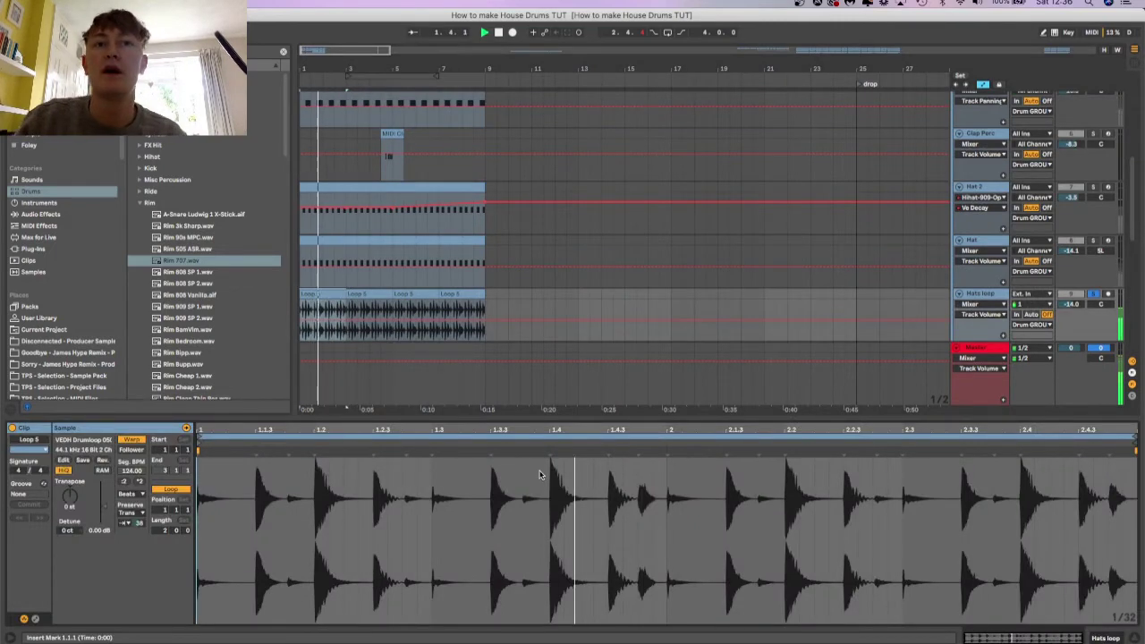
key(space)
key(space)
key(space)
Check the Loop 5 transient looping mode without changing it, then play the loop.
click(125, 523)
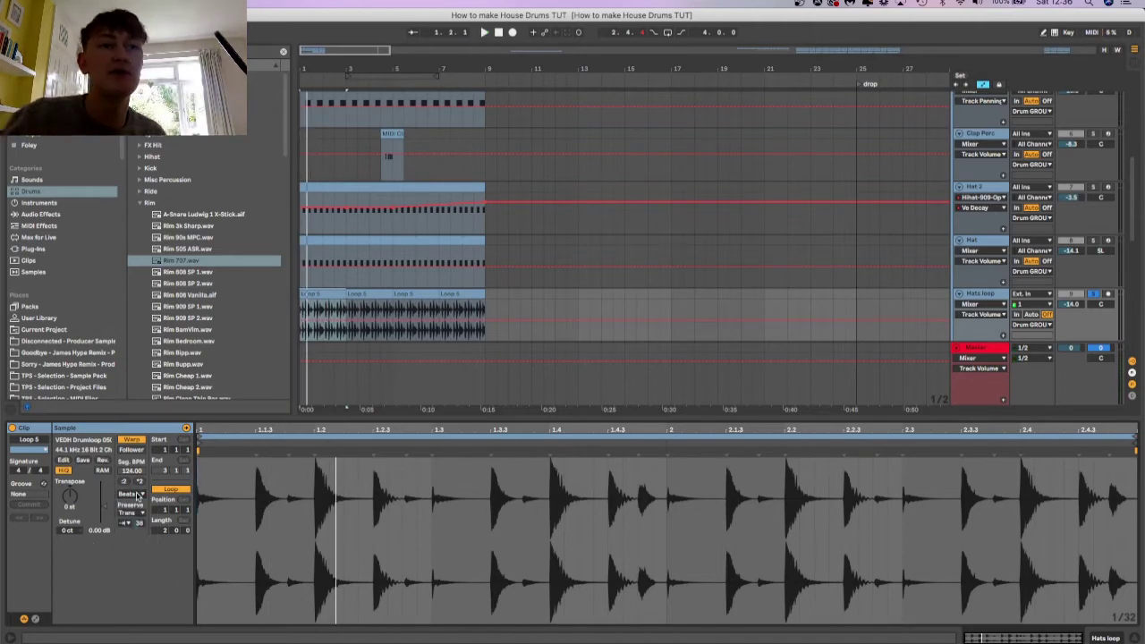
click(139, 522)
click(140, 523)
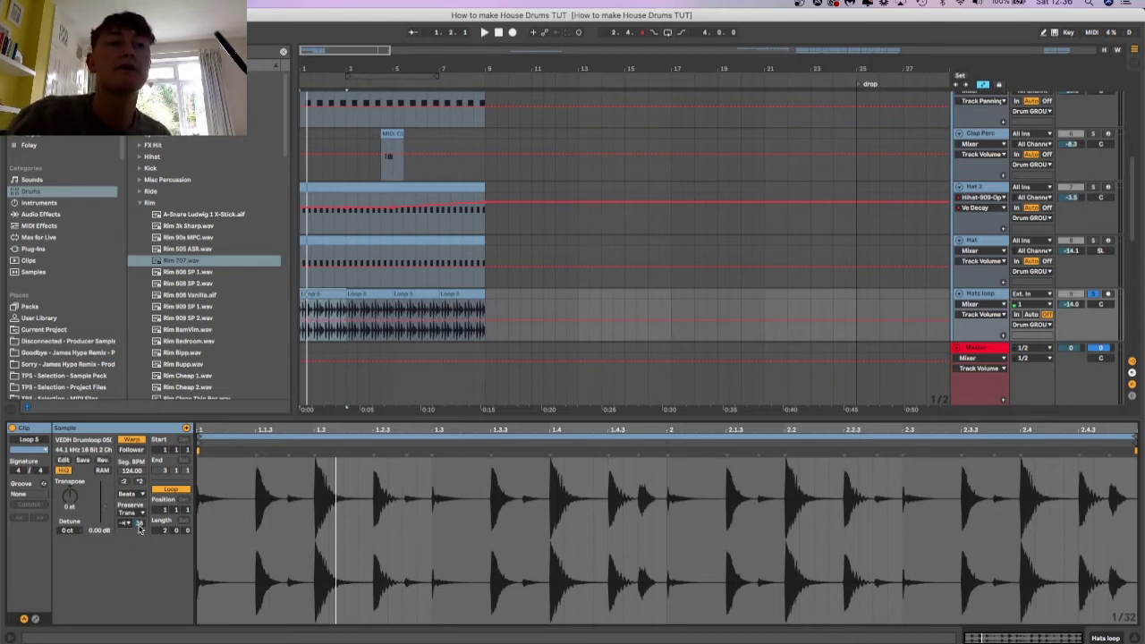
key(space)
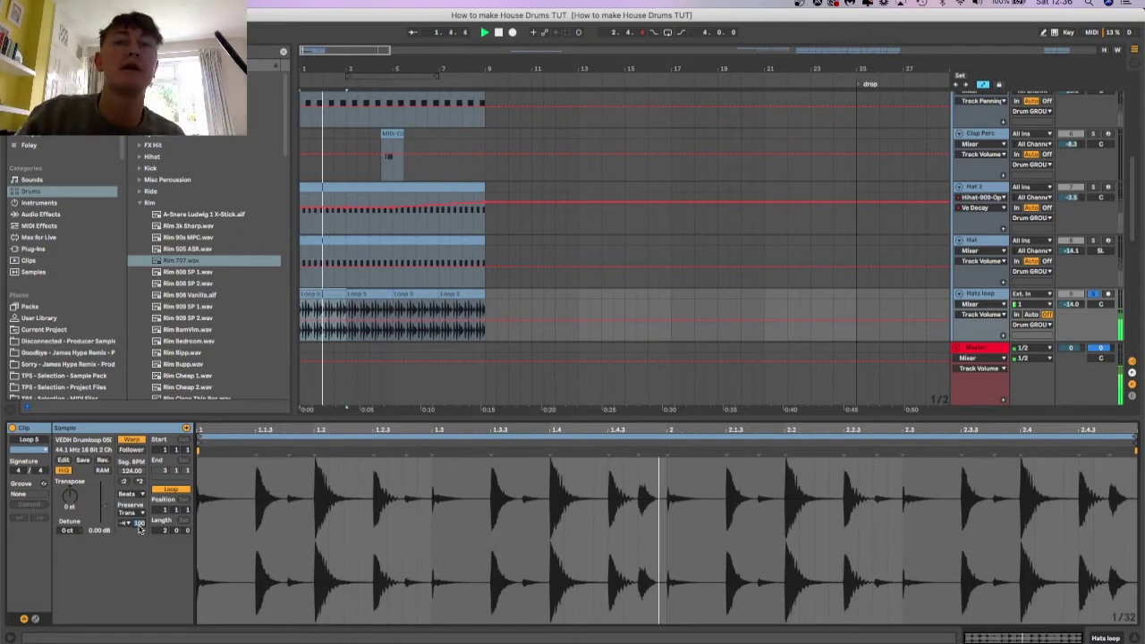
key(space)
key(space)
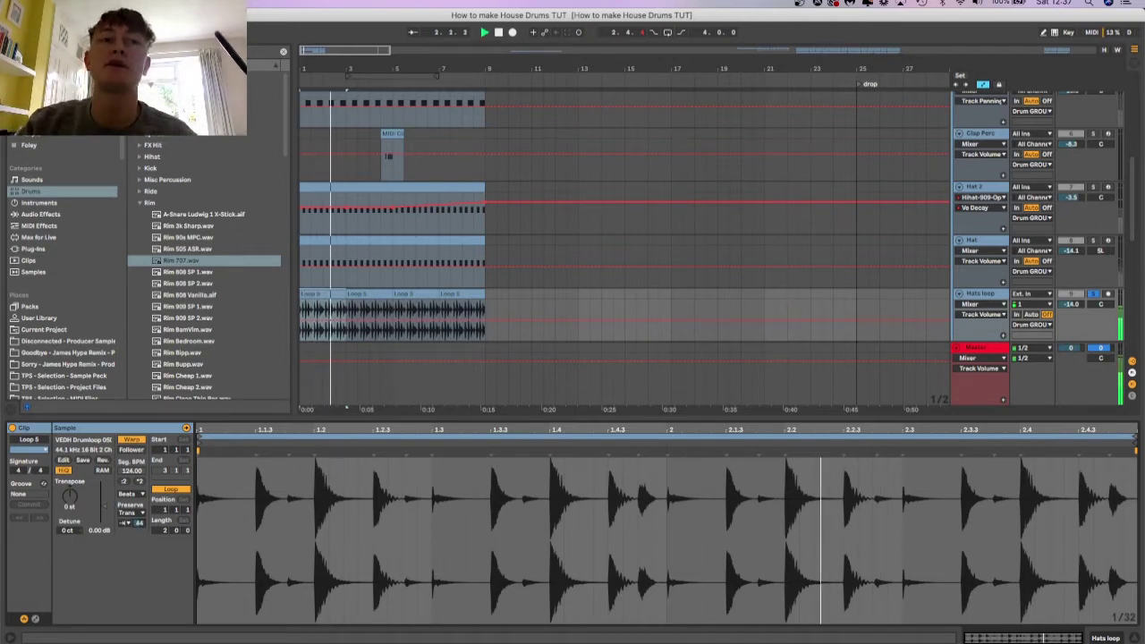
key(space)
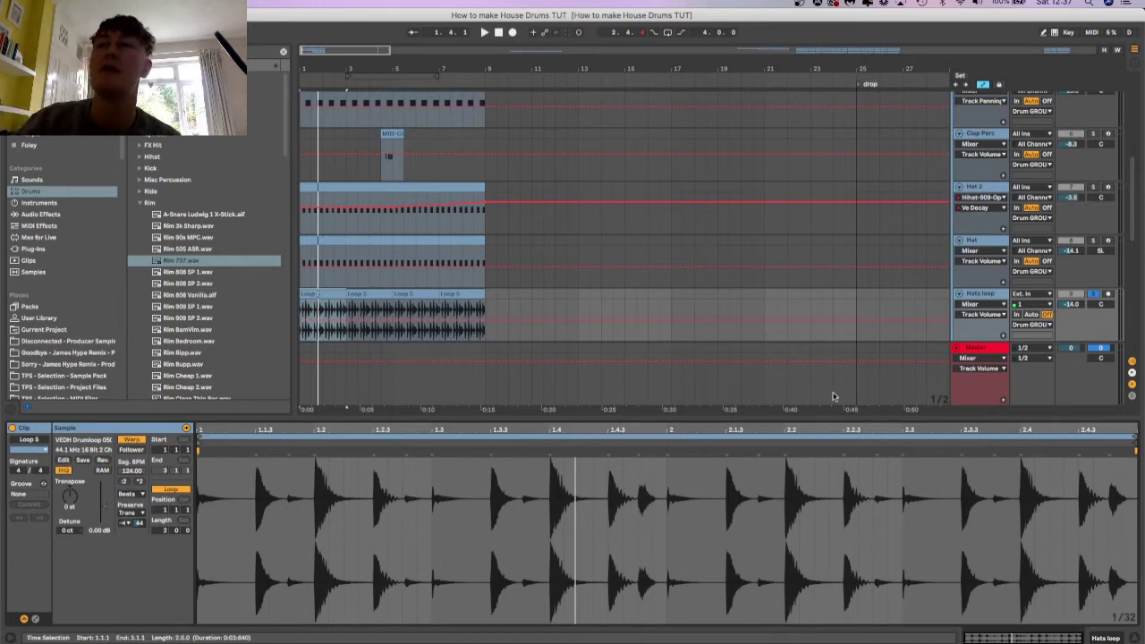
key(space)
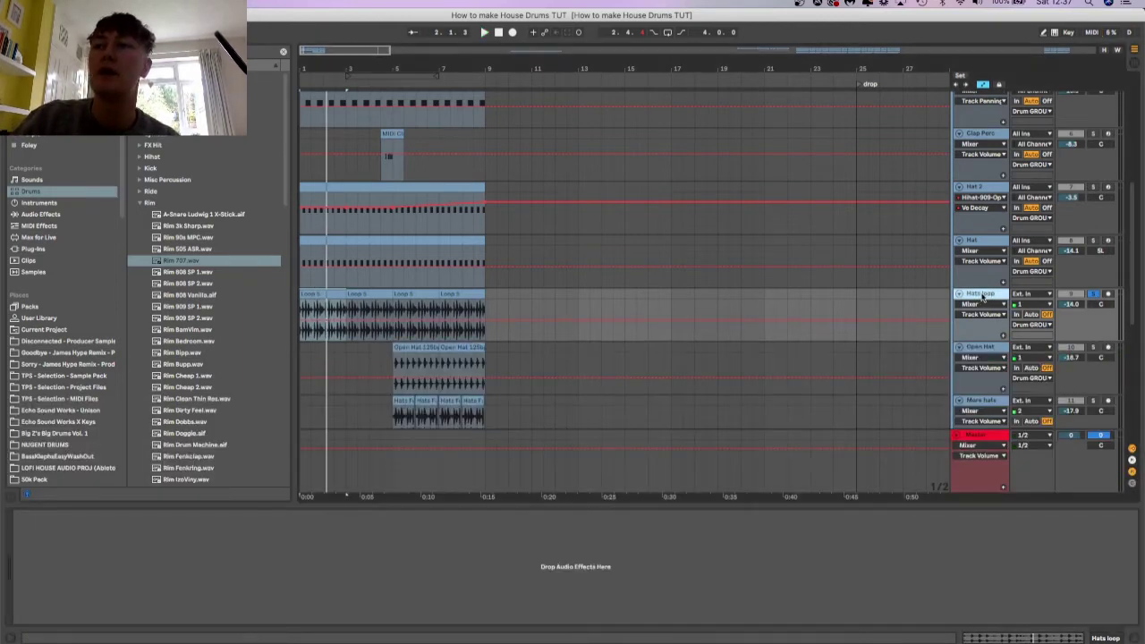
Unsolo Hats loop and solo the Open Hat track, playing from within its clips.
click(1094, 294)
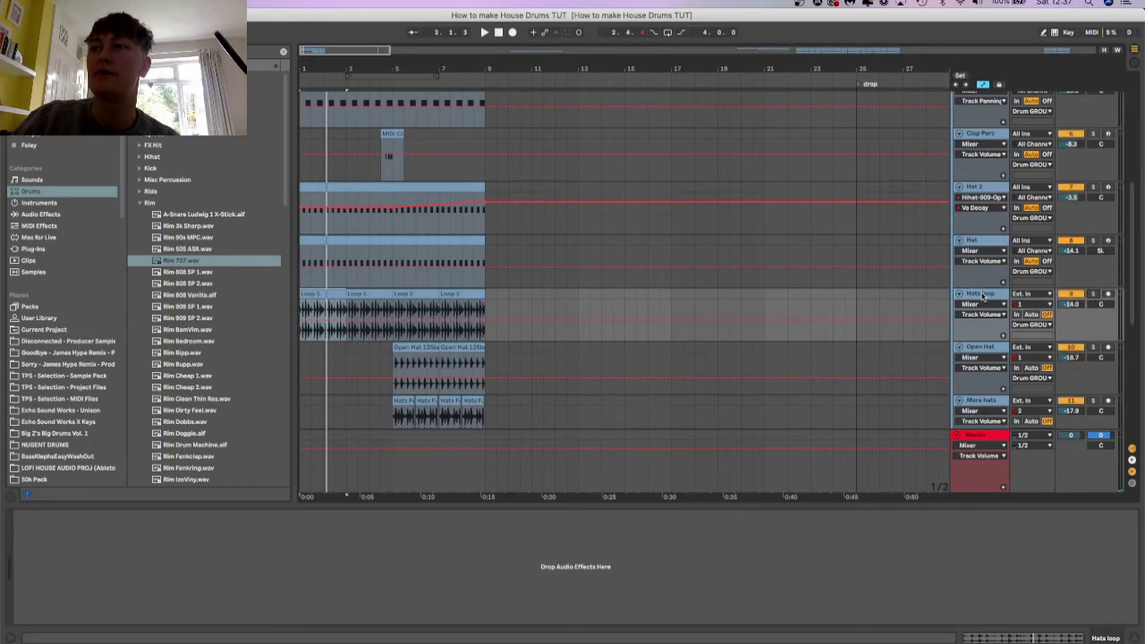
scroll(992, 304, down, 1)
click(1061, 321)
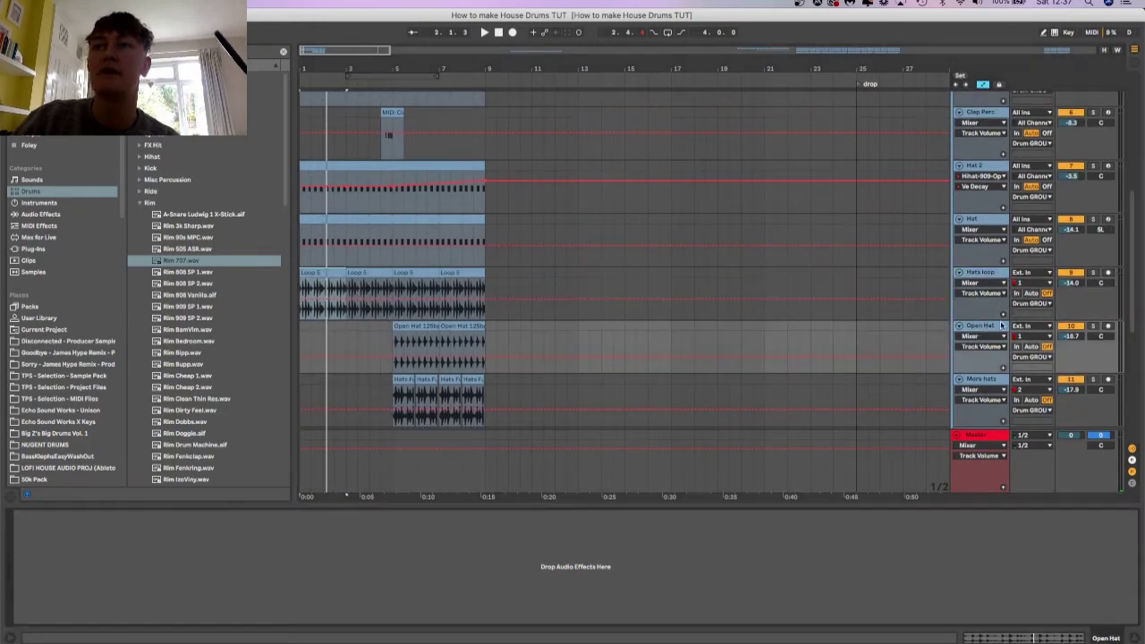
click(1091, 327)
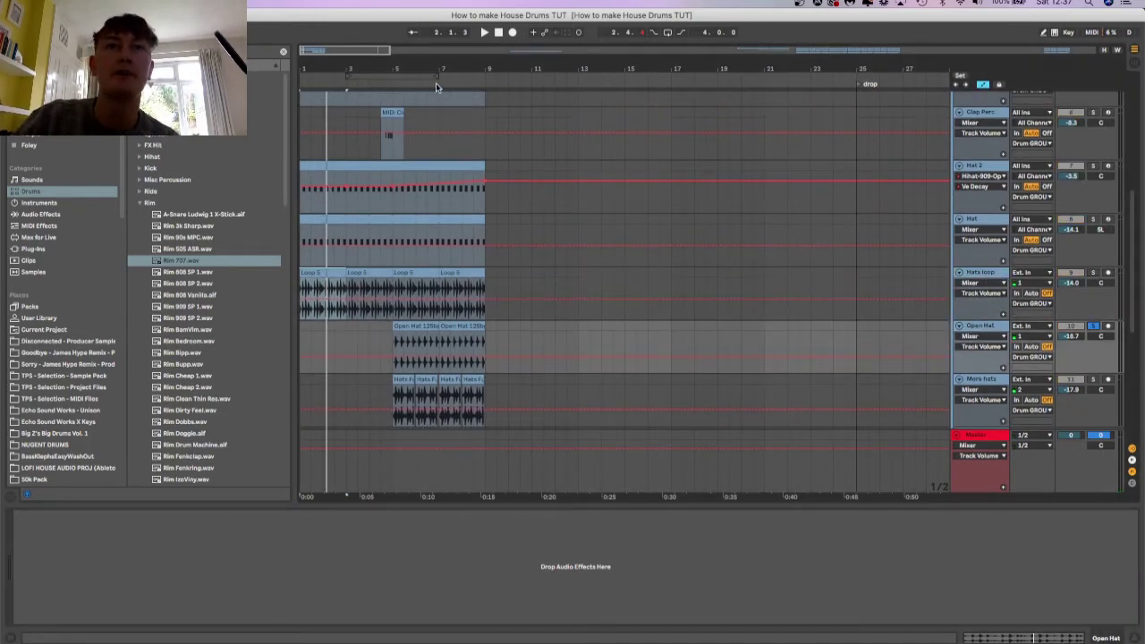
click(436, 87)
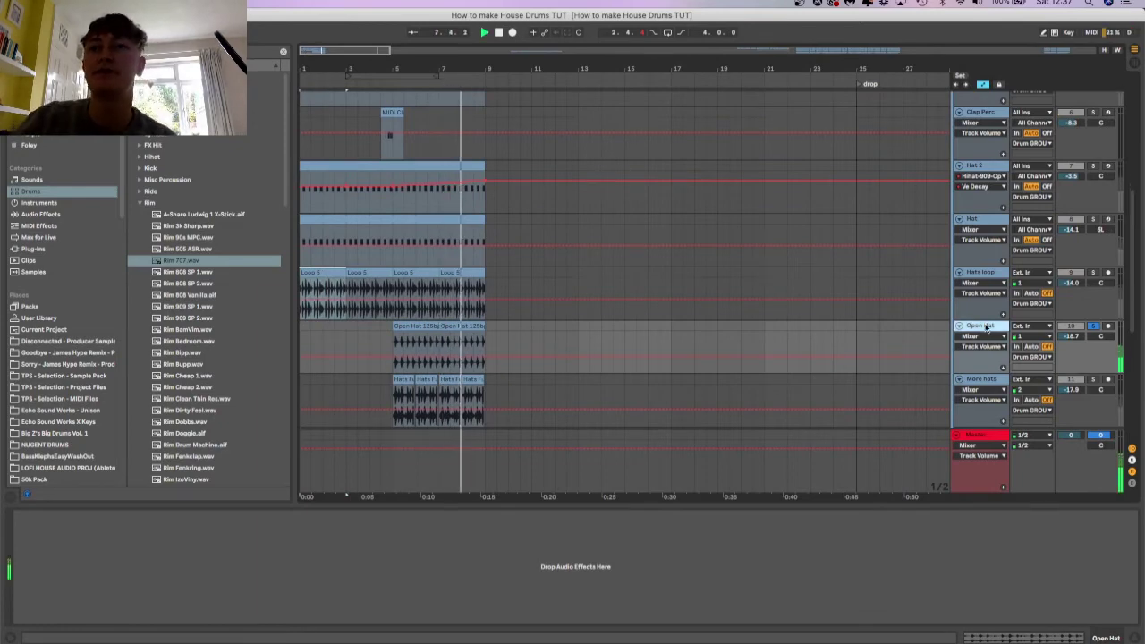
Swap the solo from Open Hat to More hats and play from mid-arrangement.
click(1091, 328)
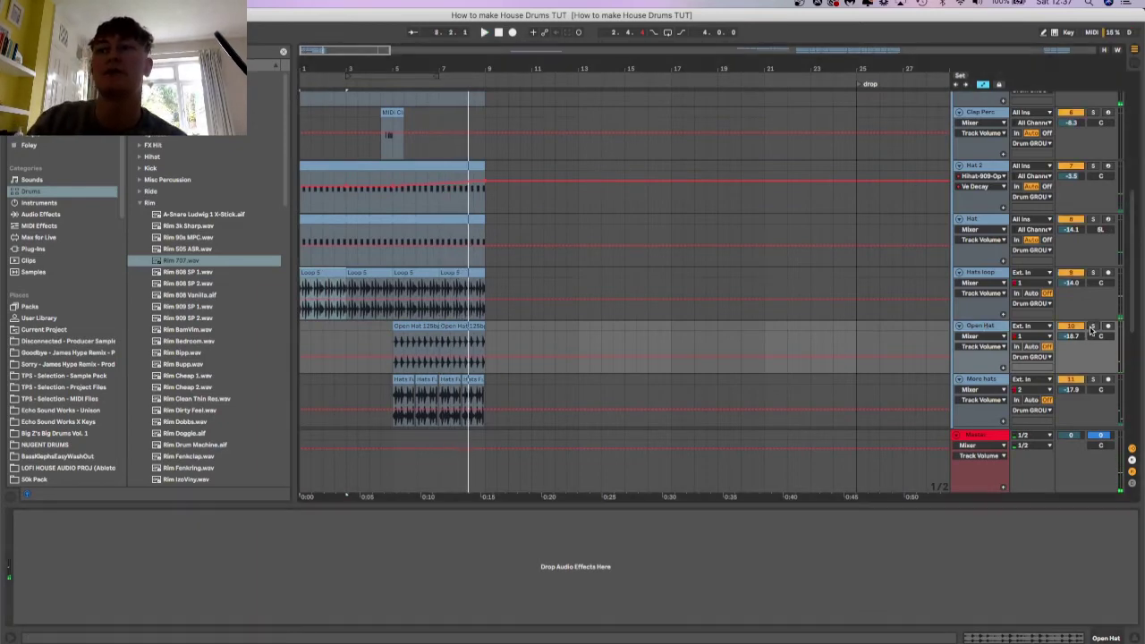
scroll(571, 312, down, 2)
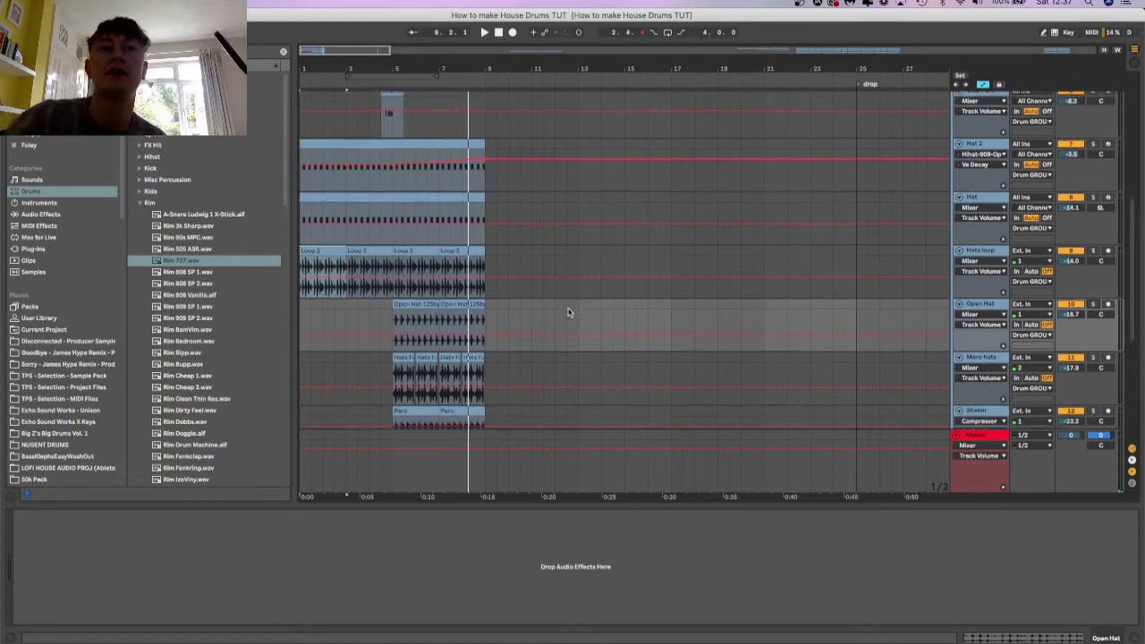
click(1092, 333)
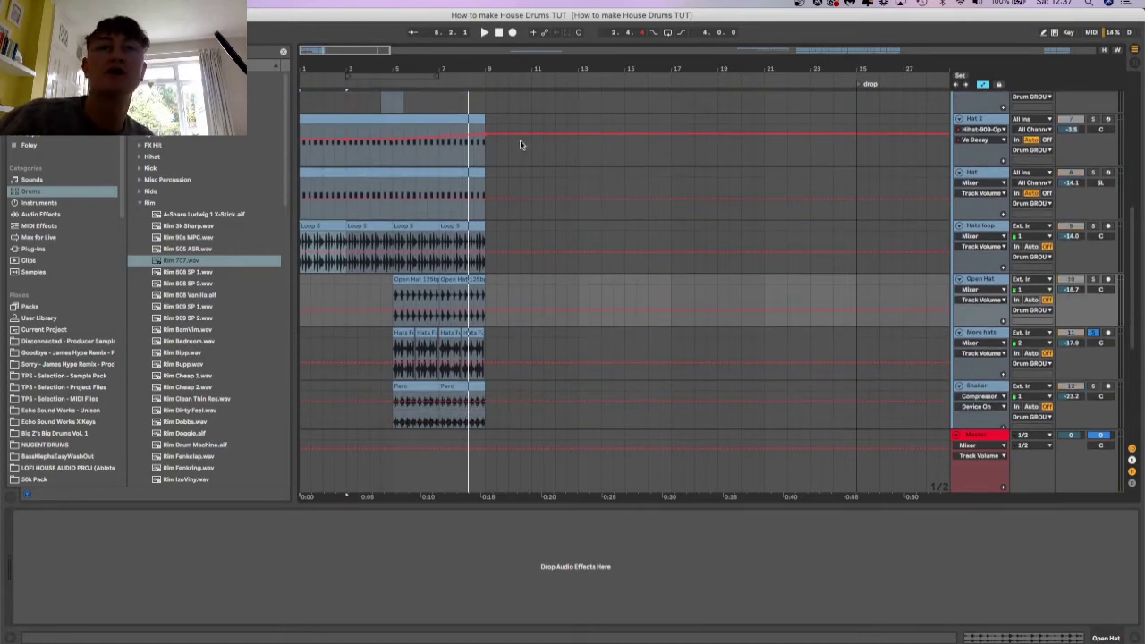
click(410, 82)
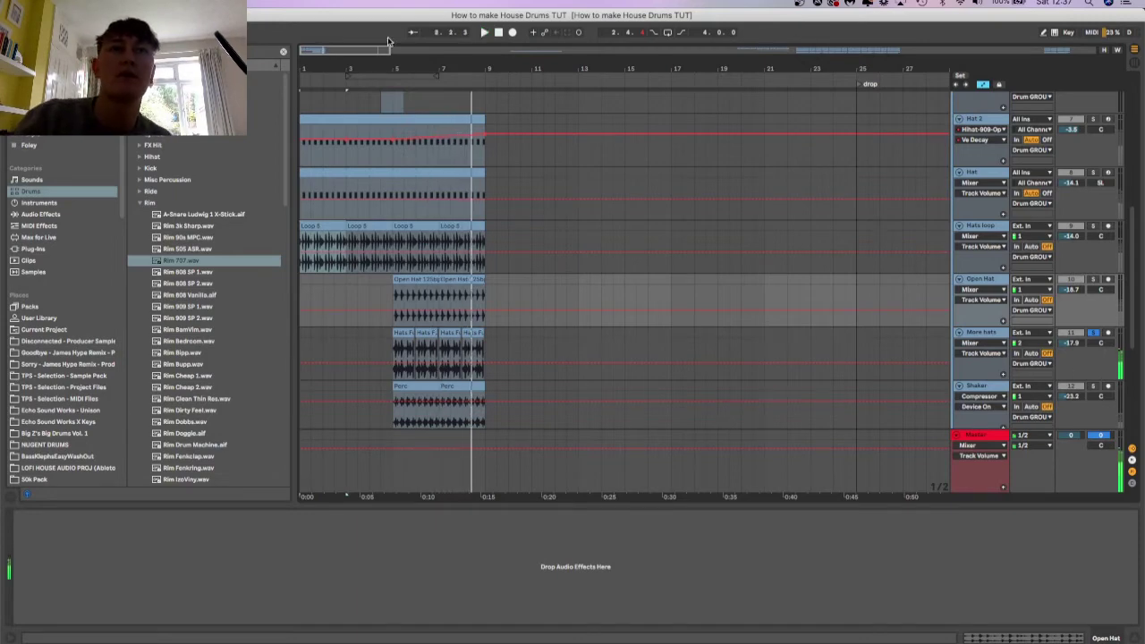
Zoom in around bar 5 and set the start marker inside the More hats clip.
drag(400, 67, 528, 240)
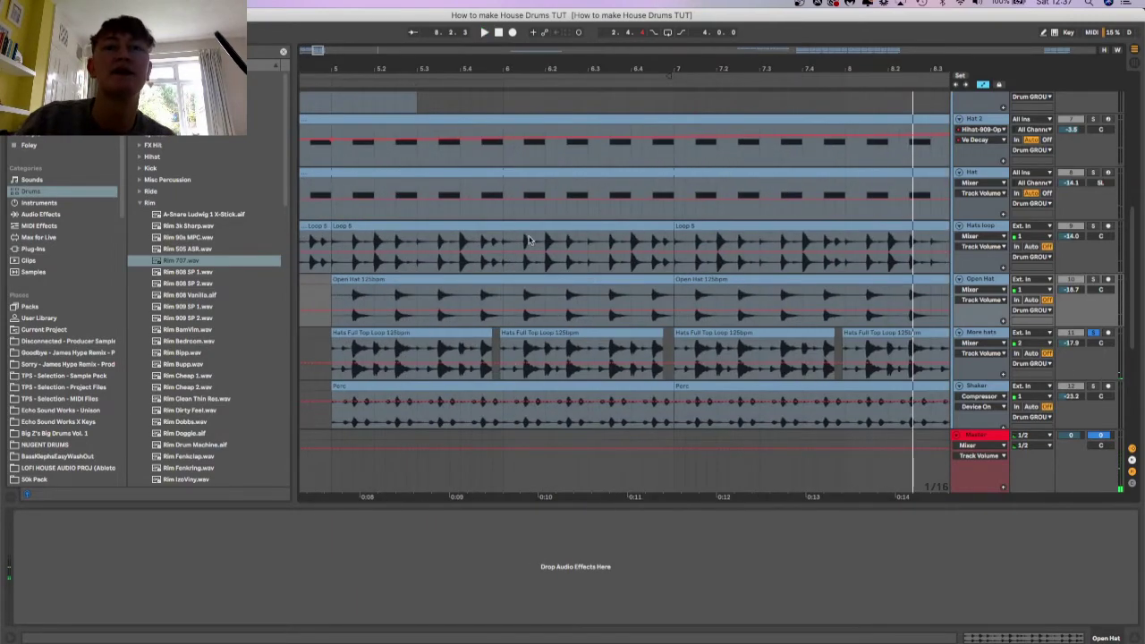
click(493, 350)
click(499, 345)
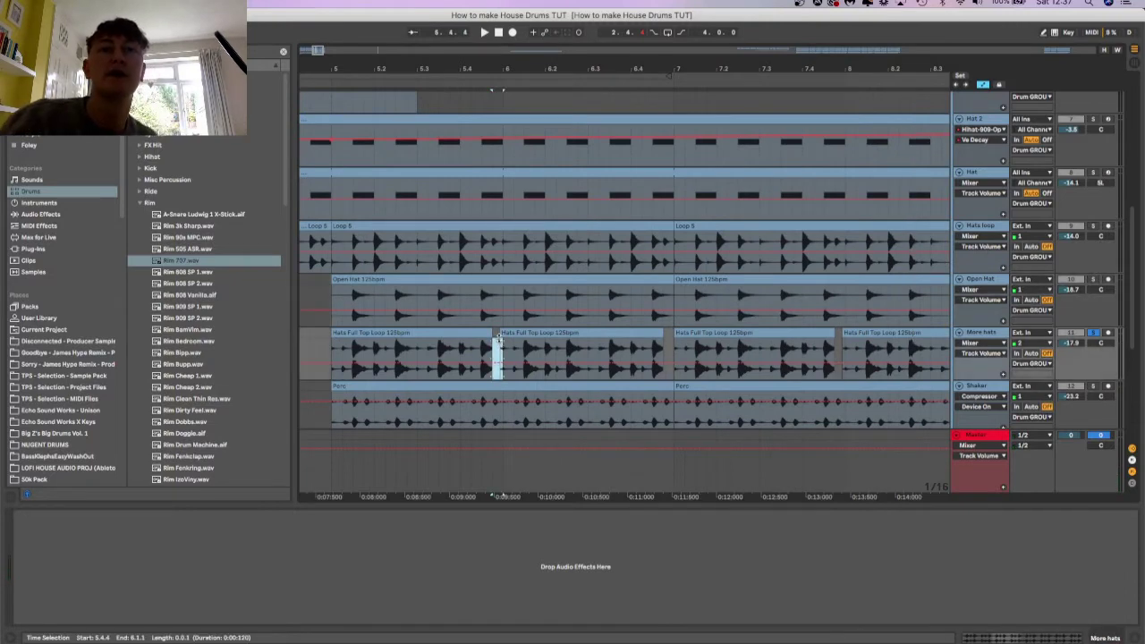
key(minus)
key(minus)
key(minus)
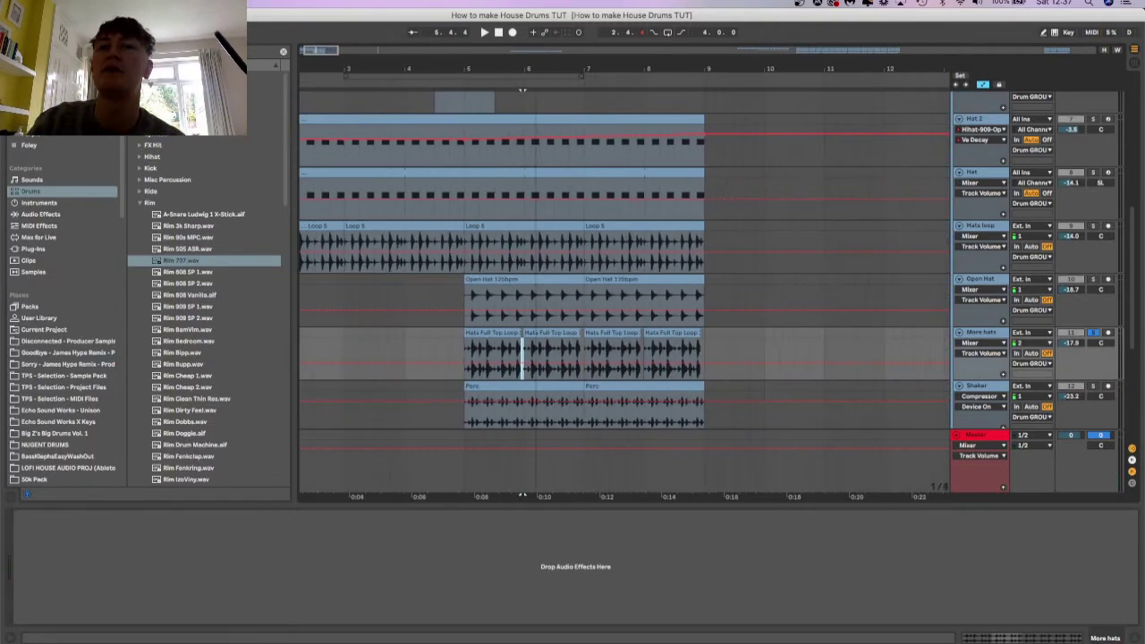
Play the loop from about bar 5.4, then solo the Shaker track.
key(space)
scroll(706, 372, down, 3)
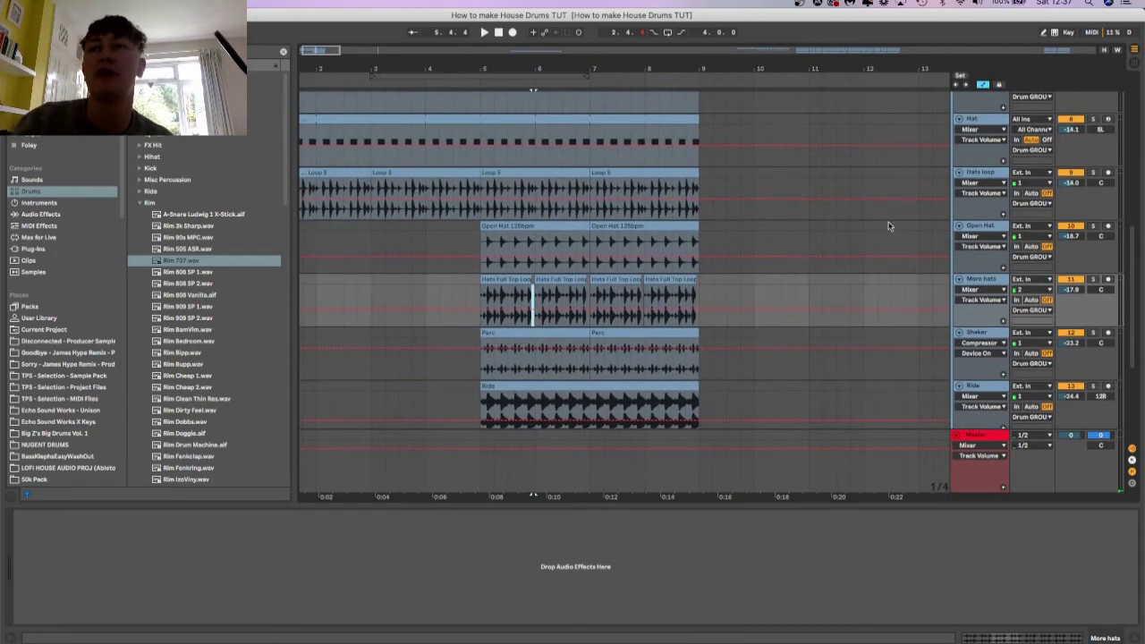
click(522, 84)
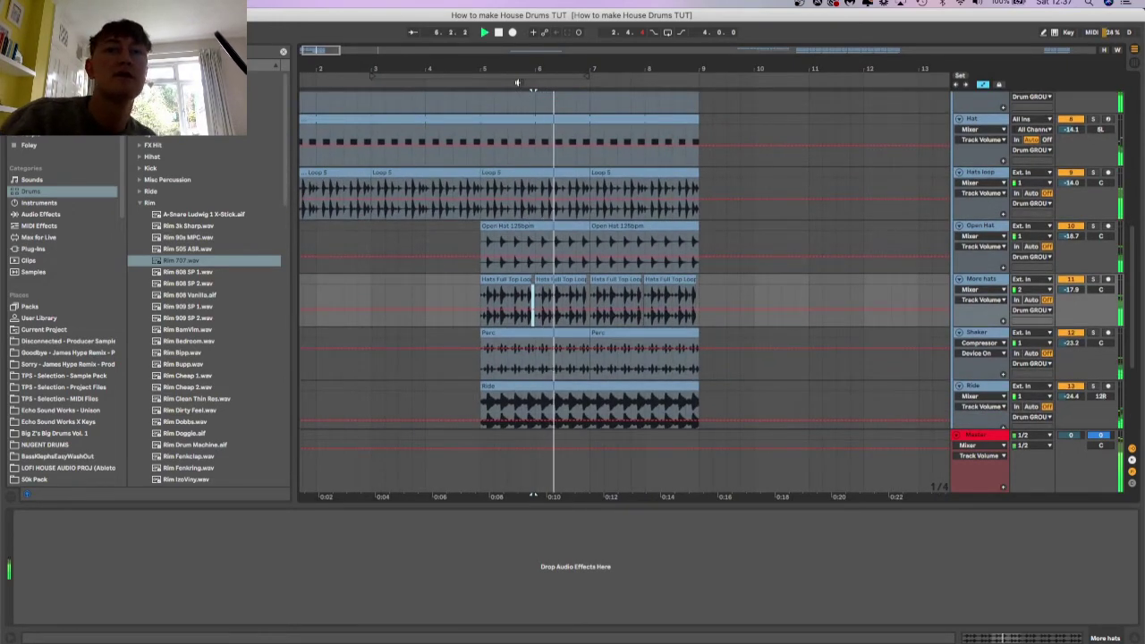
scroll(599, 316, down, 2)
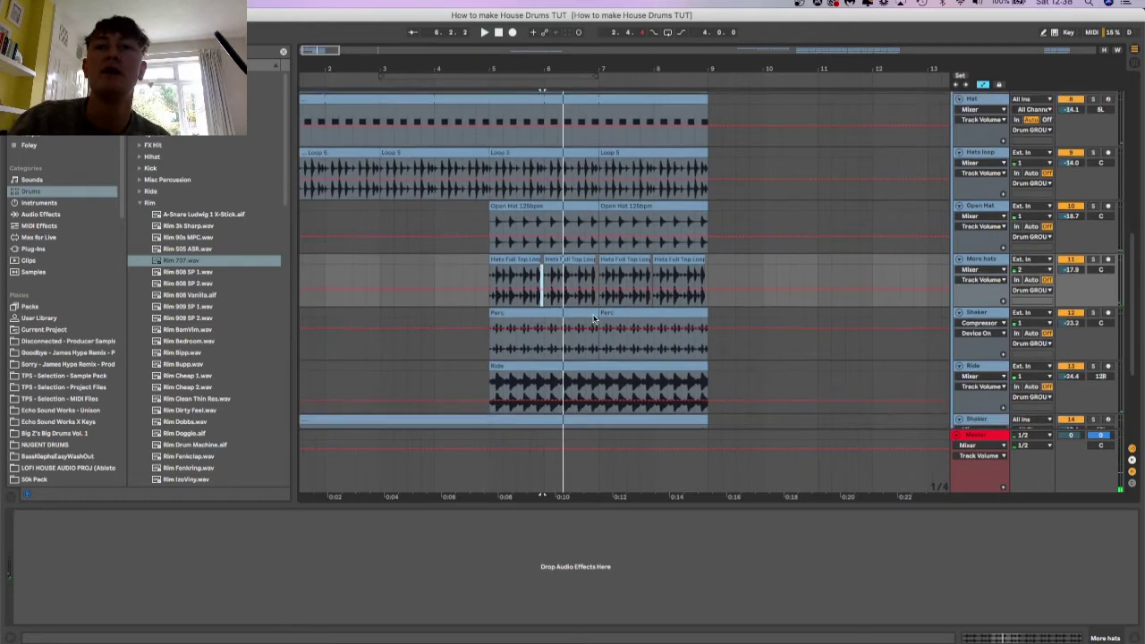
click(1093, 313)
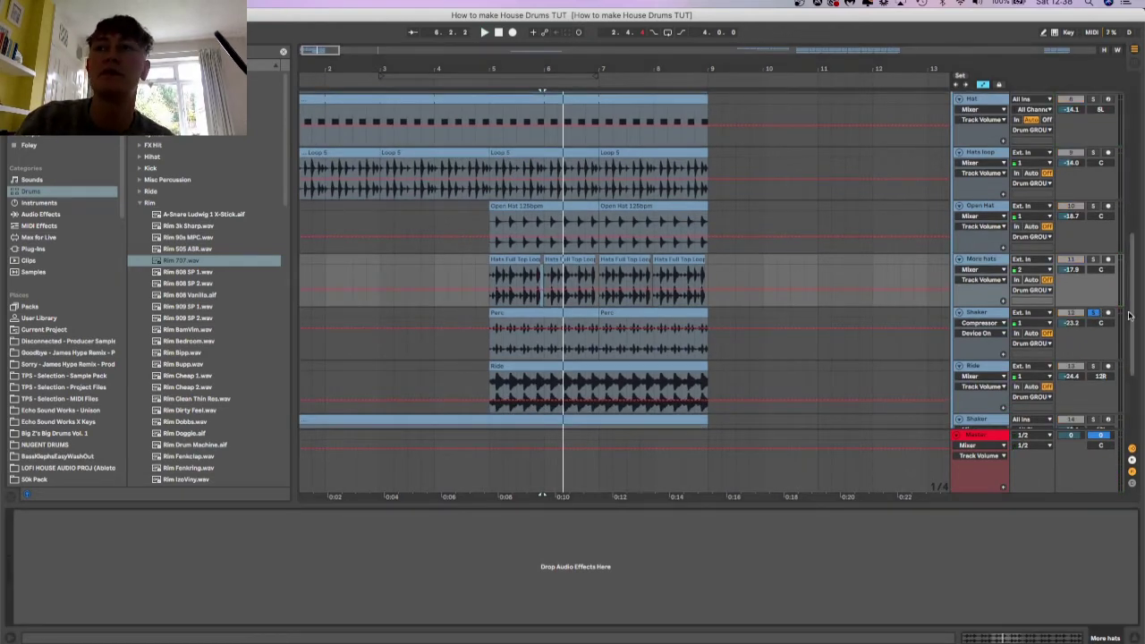
Select the Shaker track, audition it, and add a new Compressor from Audio Effects.
click(981, 310)
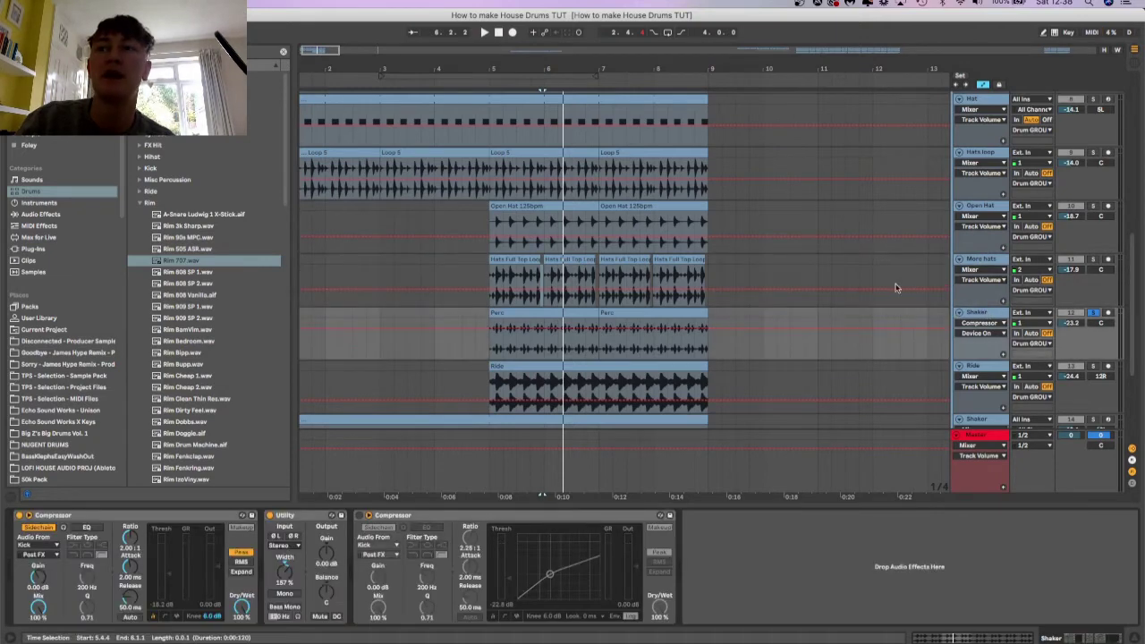
click(516, 82)
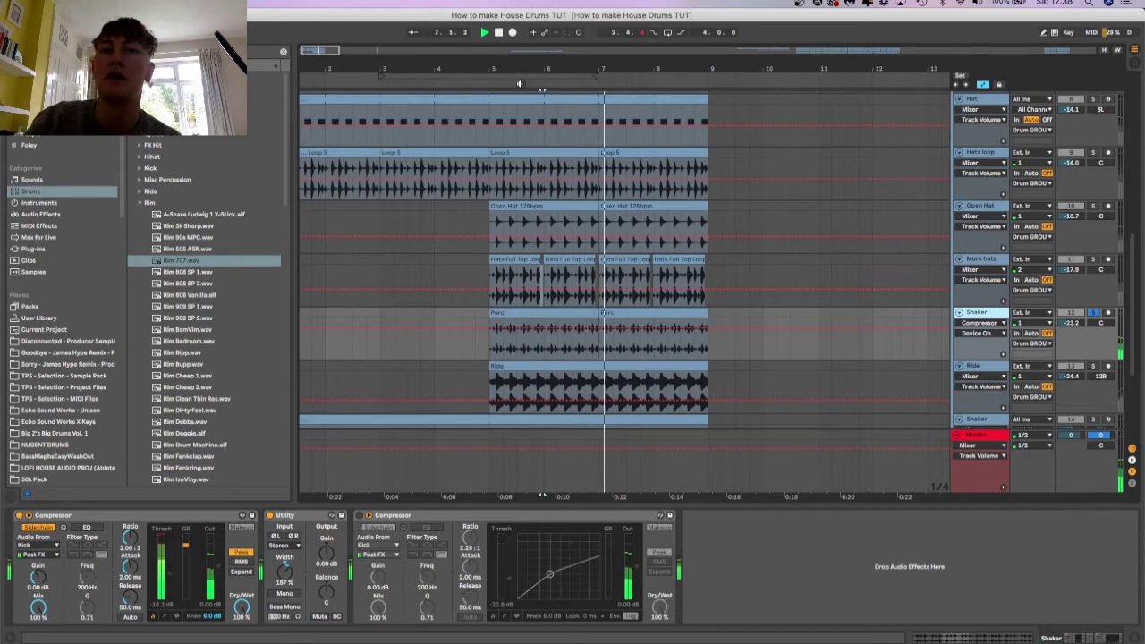
key(space)
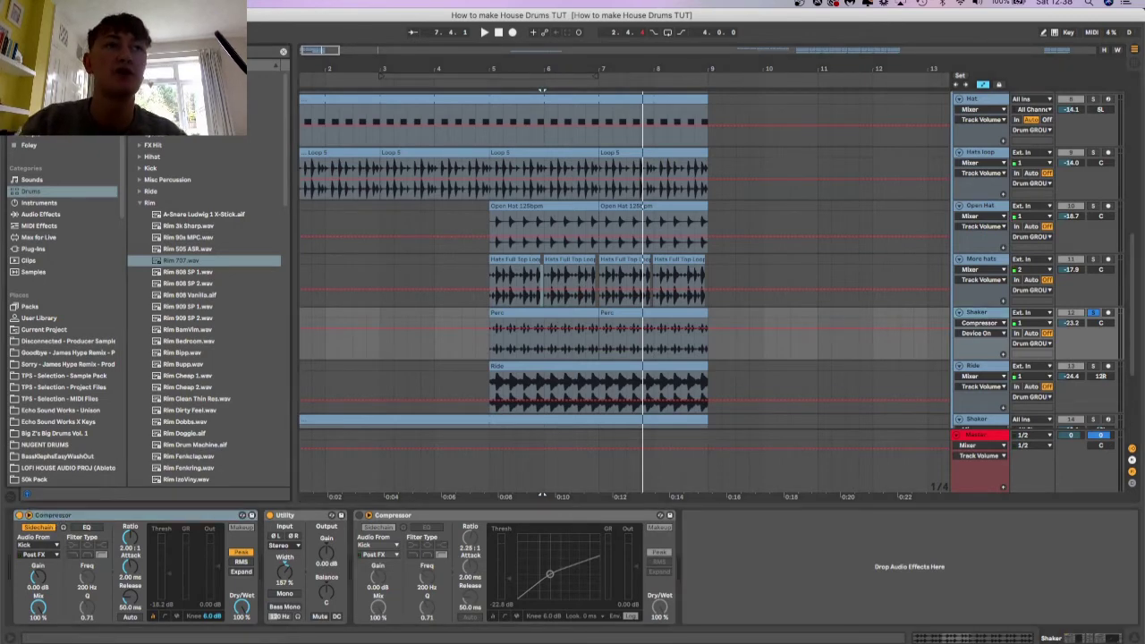
click(54, 215)
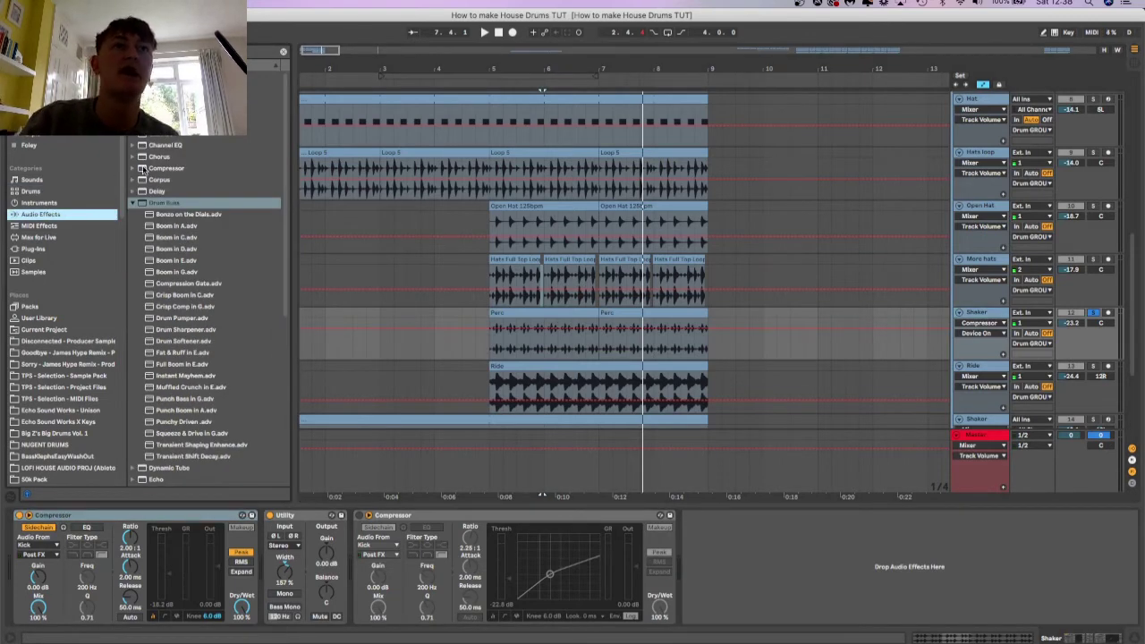
click(140, 168)
drag(682, 514, 704, 546)
Turn on the new Compressor's sidechain with Kick as the source.
click(697, 516)
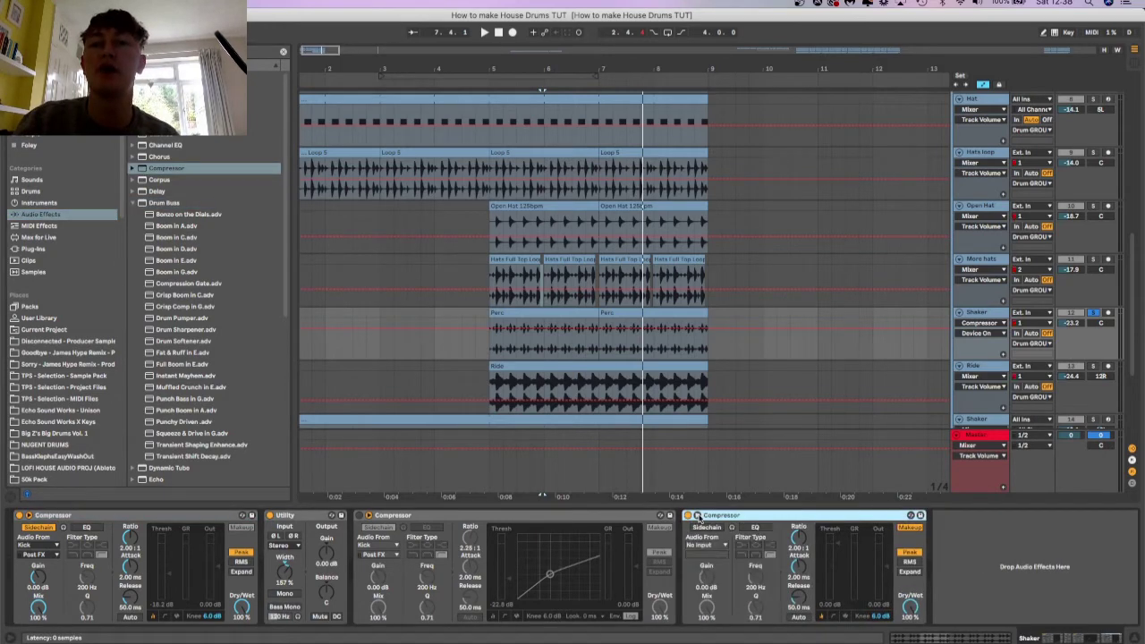
click(701, 527)
click(711, 545)
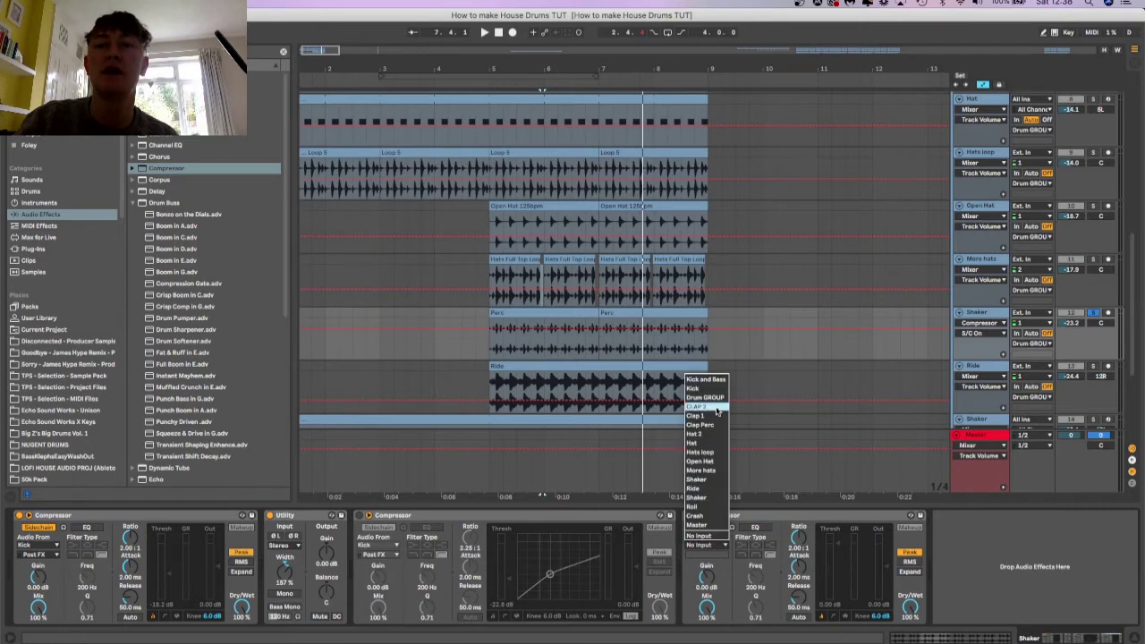
click(709, 388)
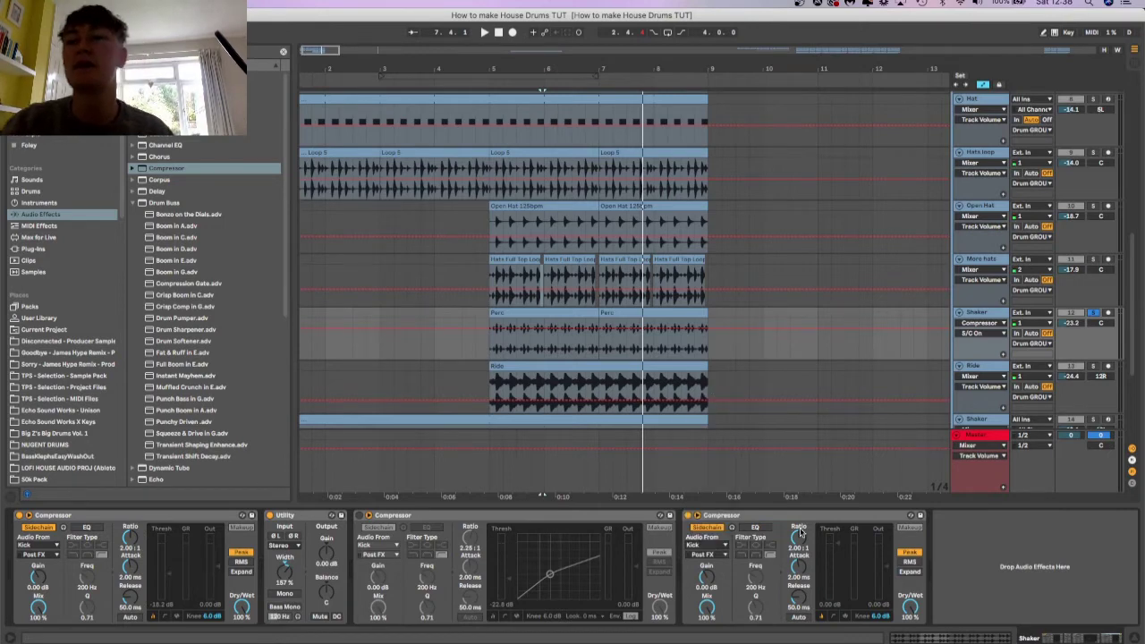
Lower the threshold, set ratio near 3.30:1, and compare with the Compressor bypassed.
click(835, 615)
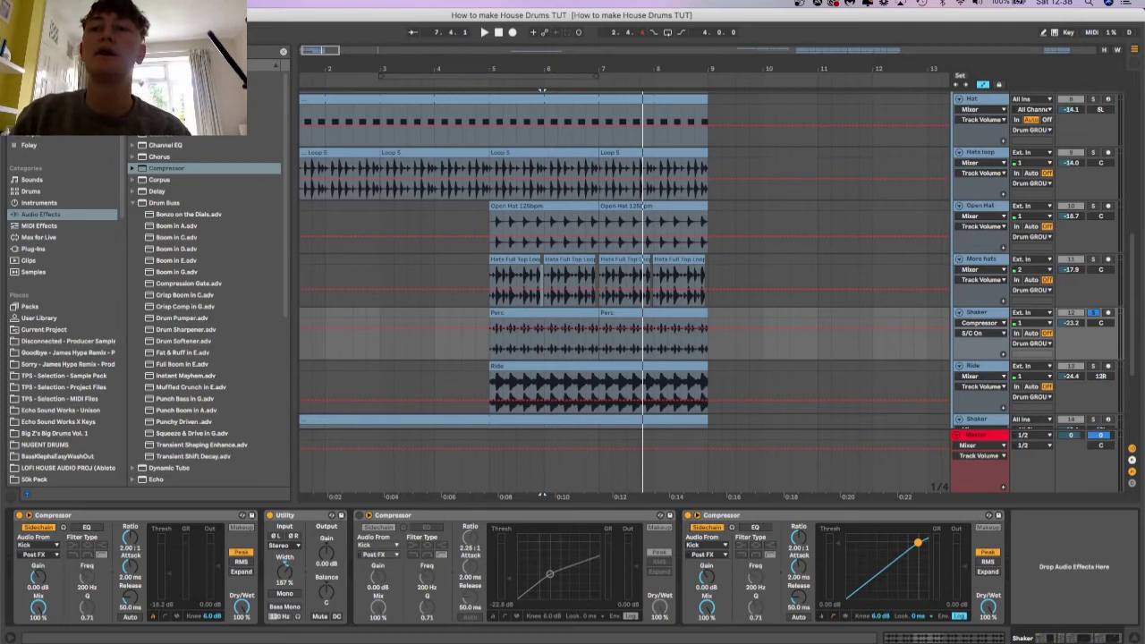
drag(917, 543, 866, 583)
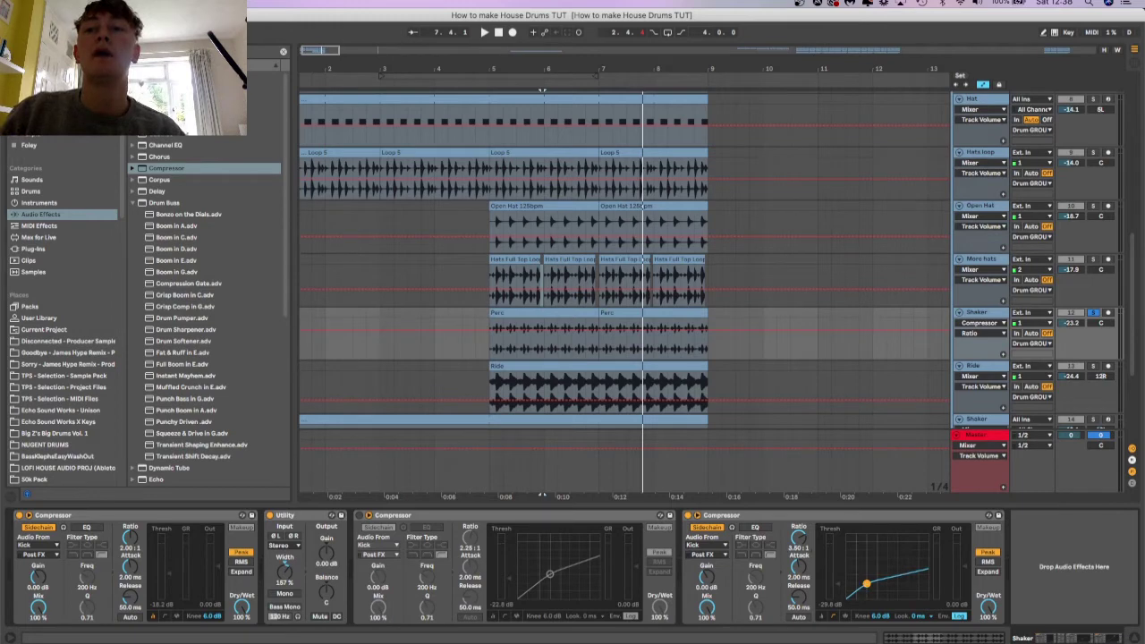
drag(866, 582, 864, 585)
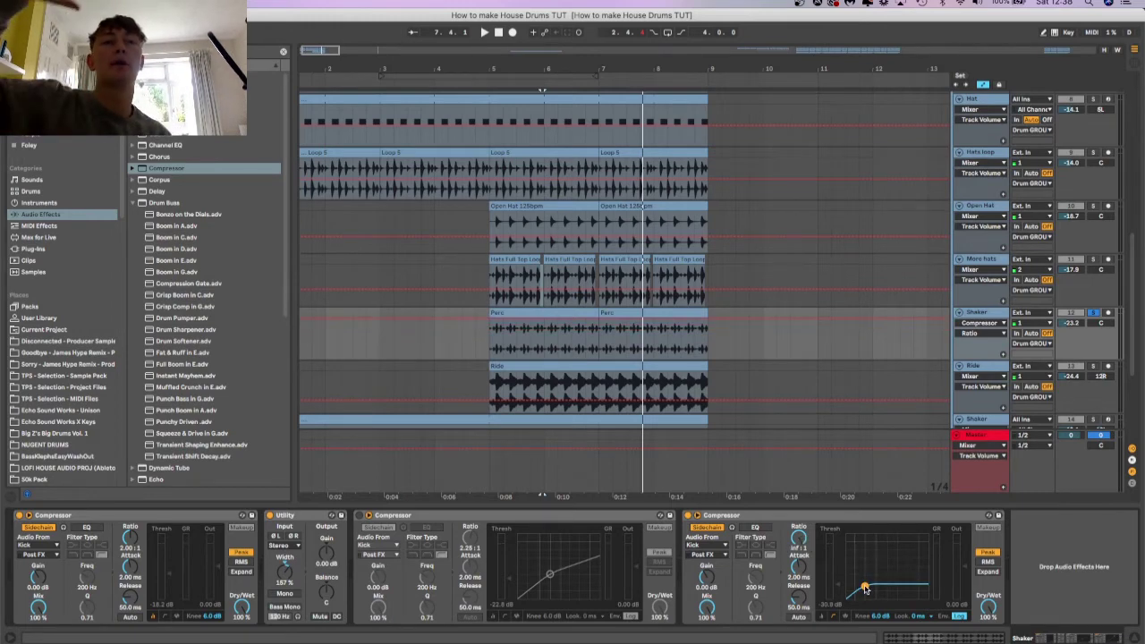
drag(864, 588, 877, 579)
key(space)
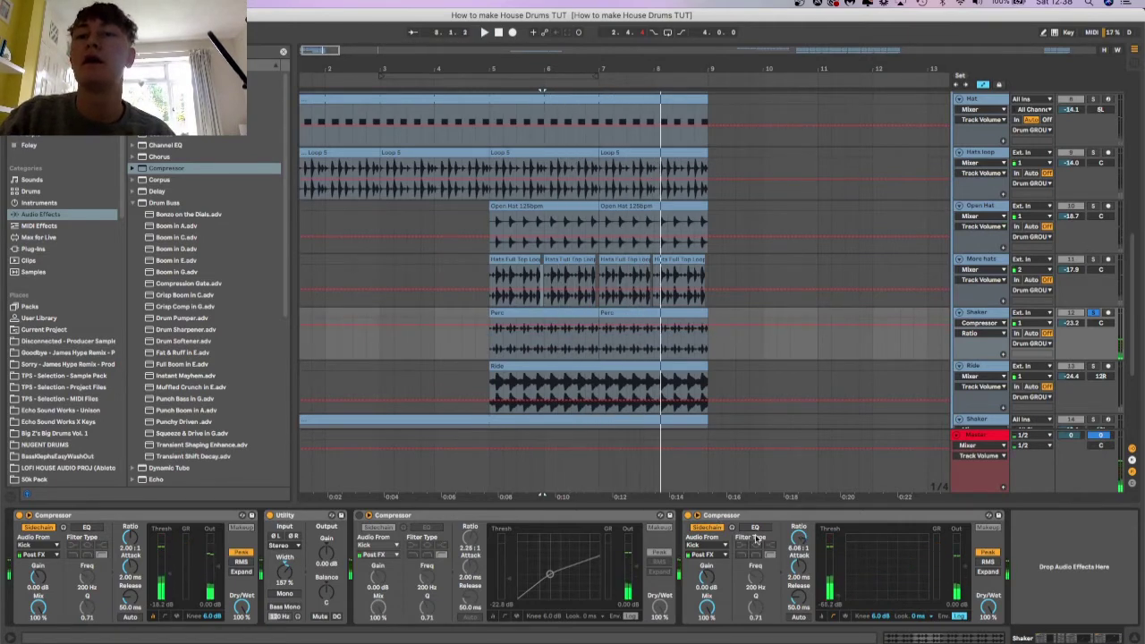
click(687, 516)
key(space)
click(699, 515)
Delete Shaker's second Compressor and compare the Utility's stereo width on and off.
key(Delete)
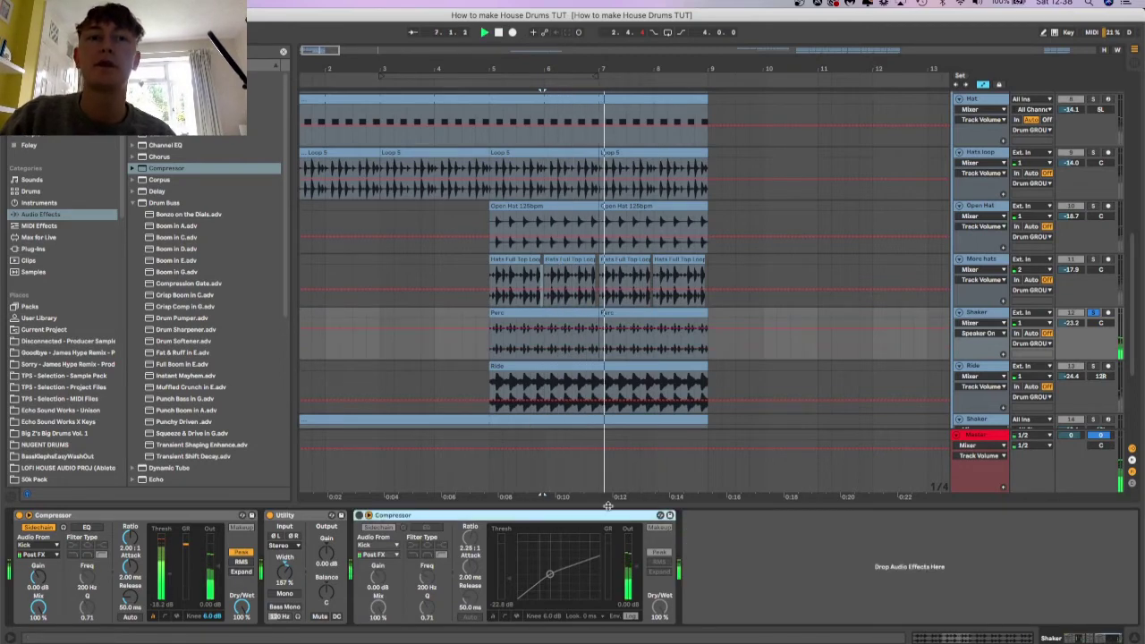
key(Delete)
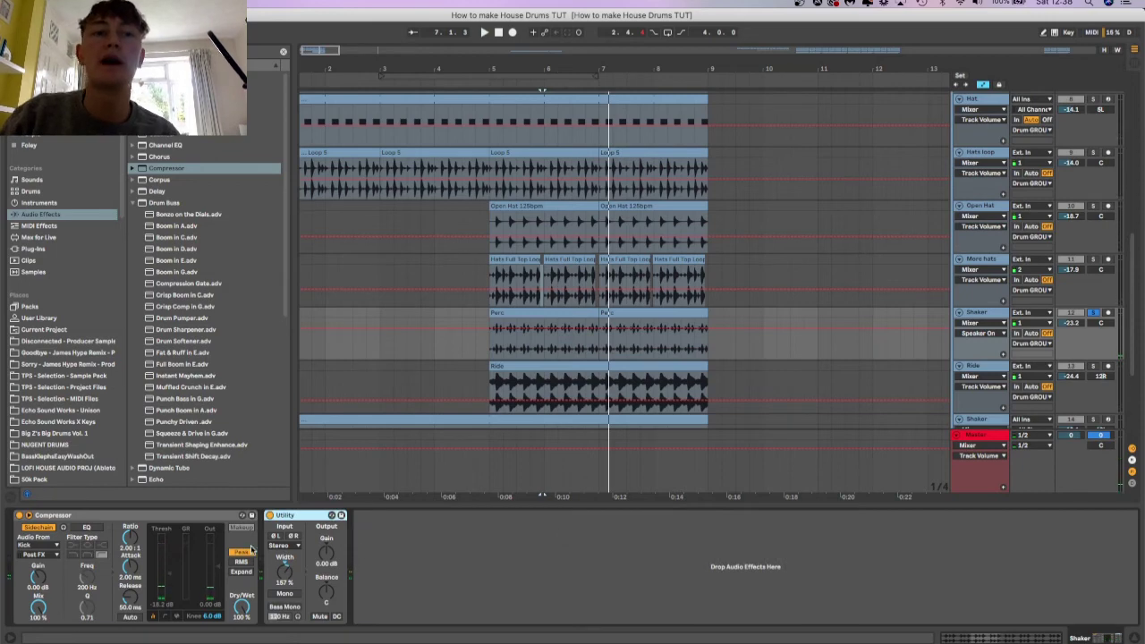
click(285, 570)
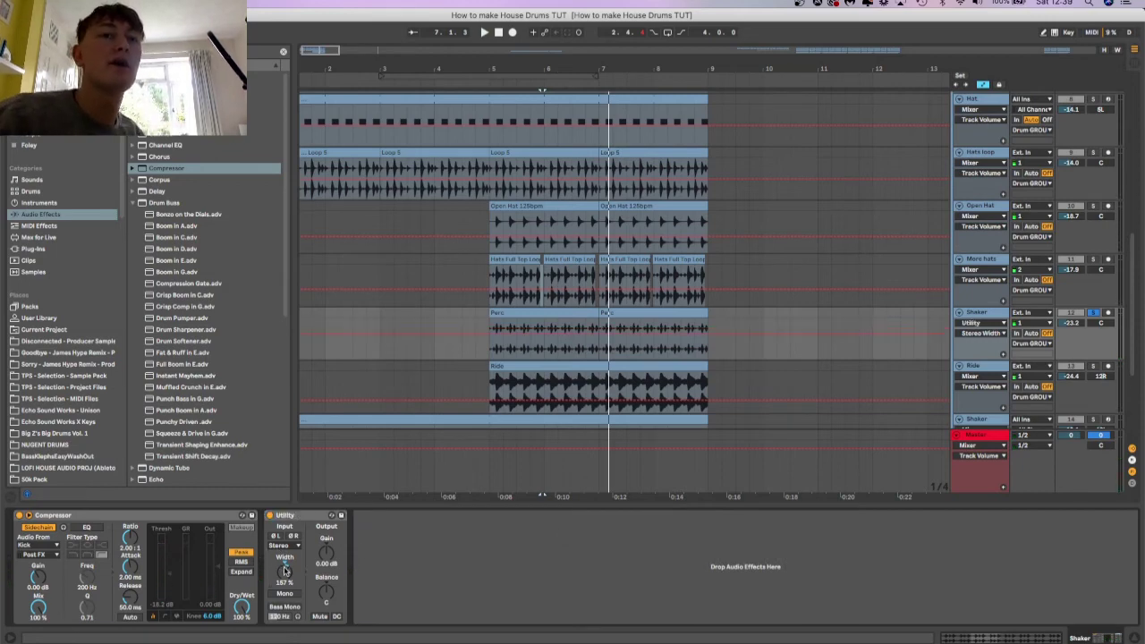
key(space)
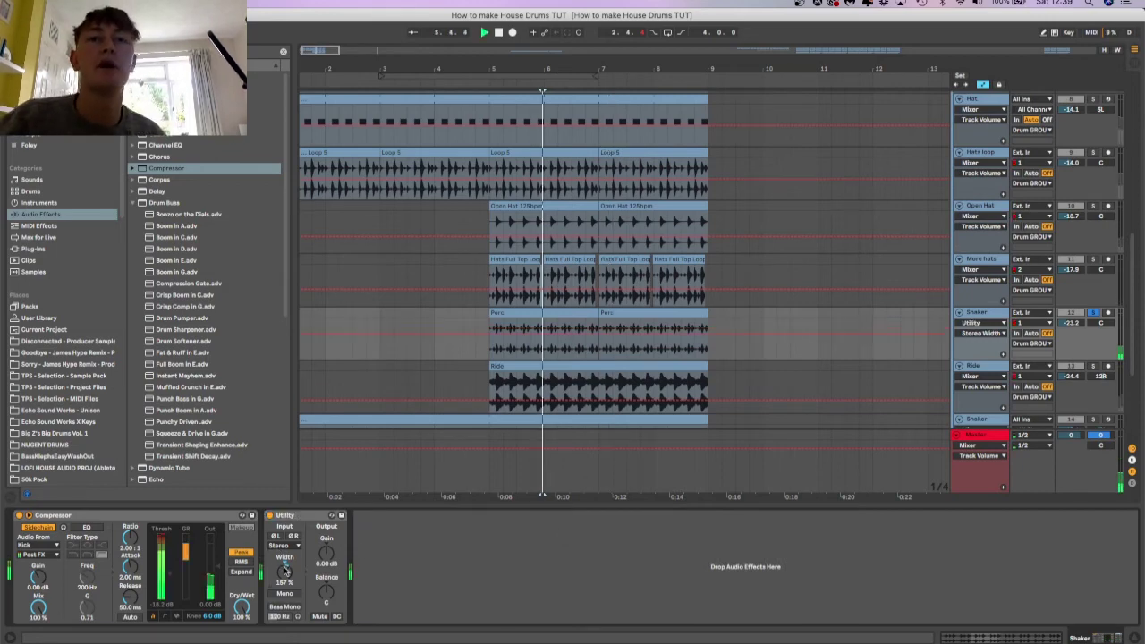
click(271, 516)
click(271, 516)
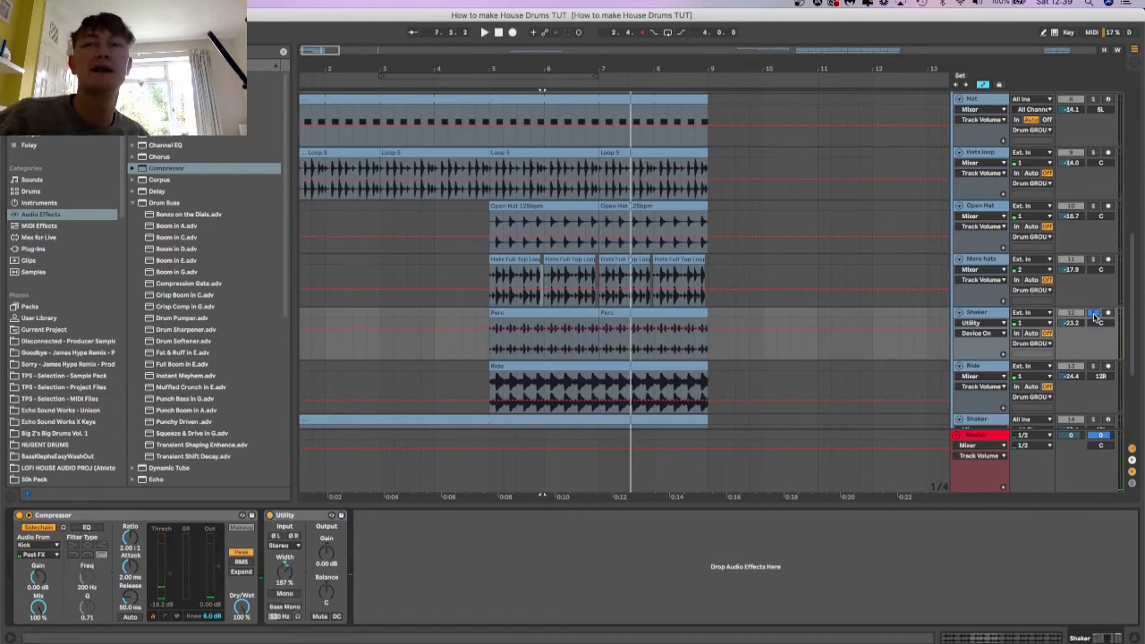
Unsolo Shaker, solo the Ride track, and show its Kick-sidechained Compressor.
click(1093, 316)
scroll(908, 384, down, 1)
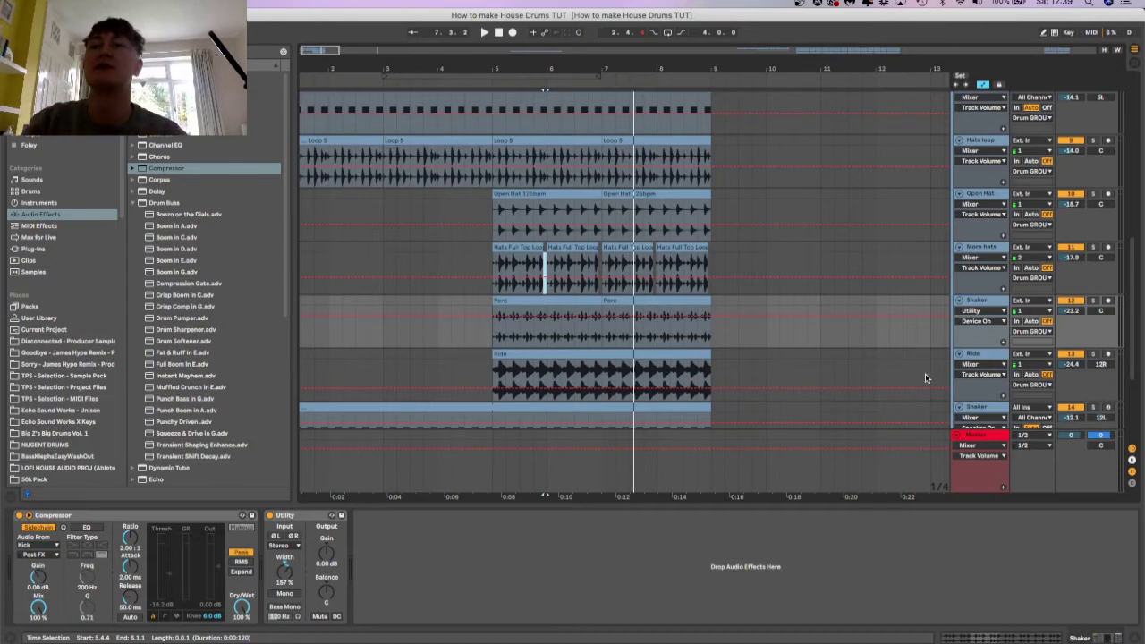
click(1093, 354)
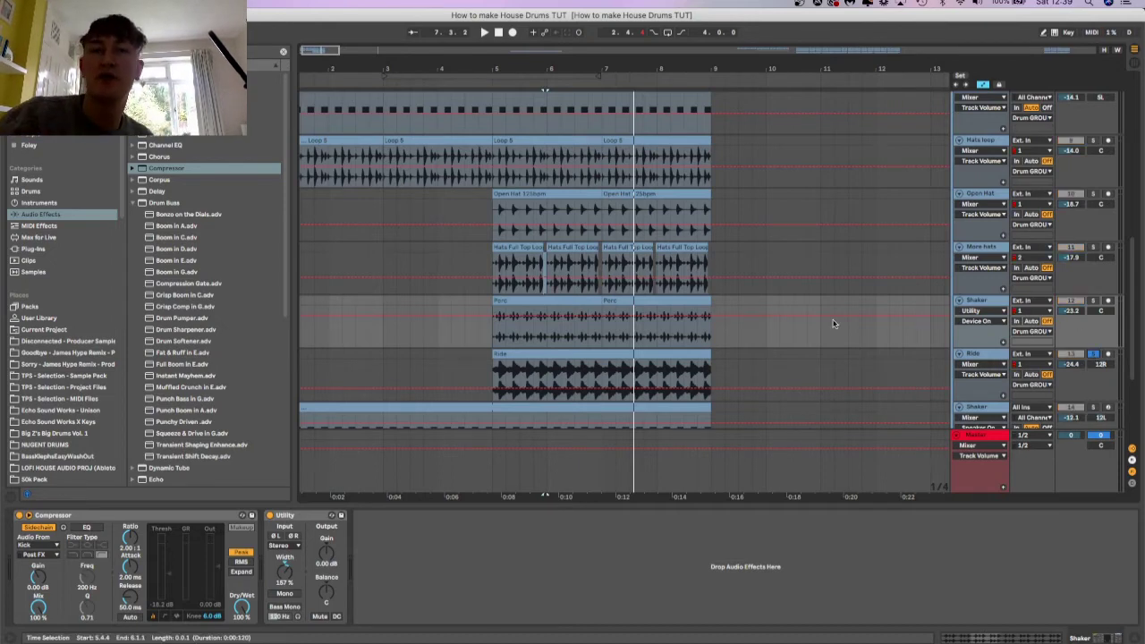
click(540, 85)
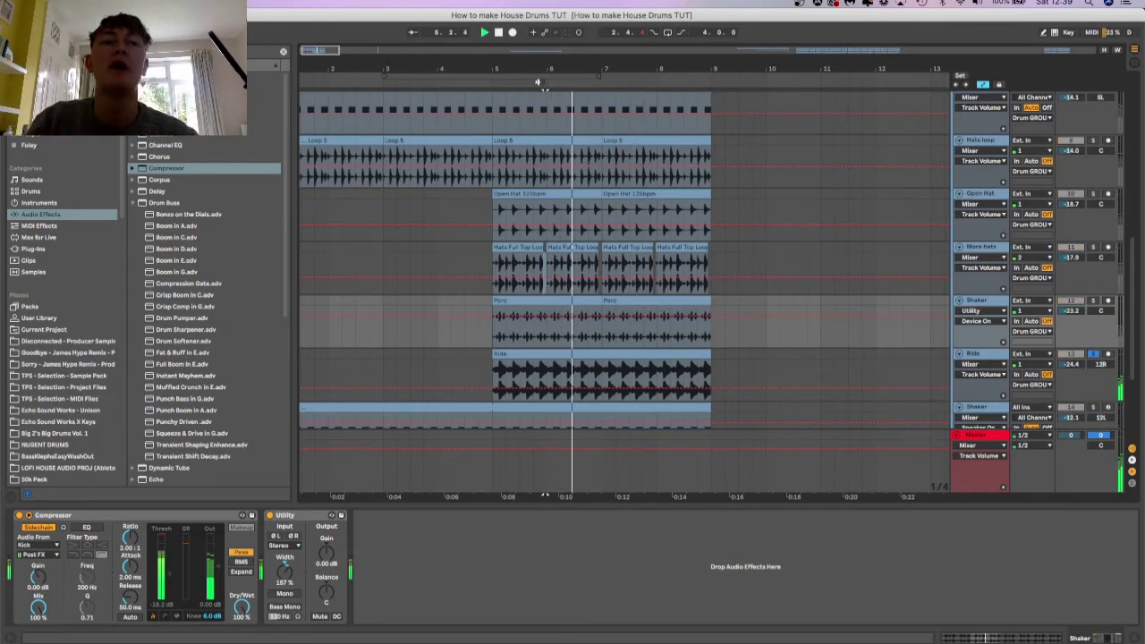
click(980, 356)
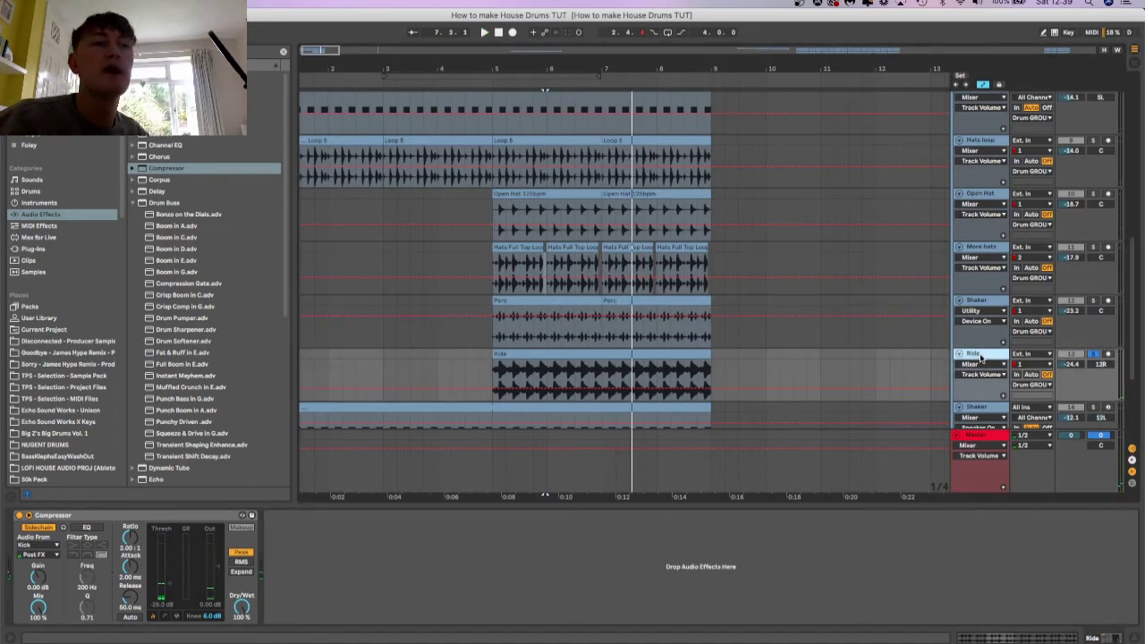
Unsolo Ride and compare it switched off and on while playing from bar 5.
key(space)
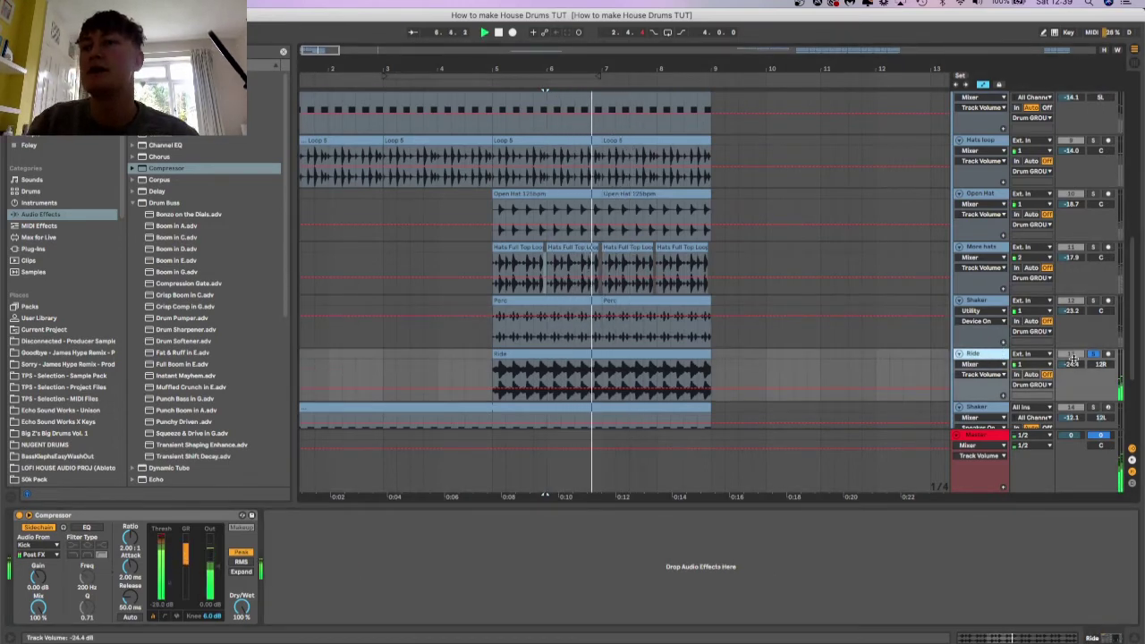
click(1073, 355)
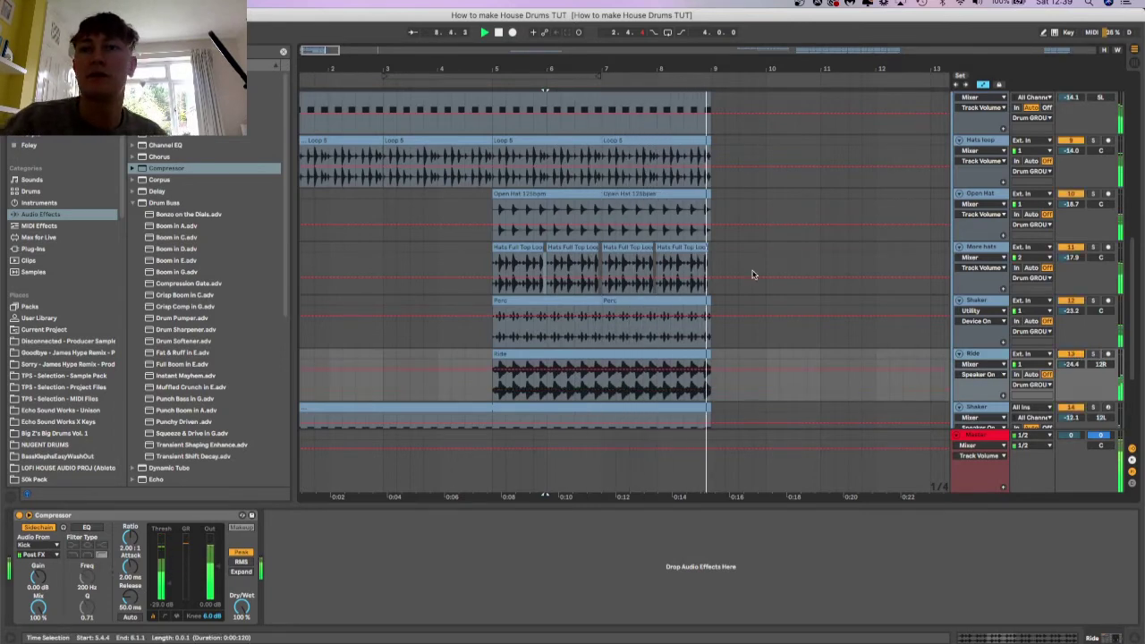
key(space)
click(486, 85)
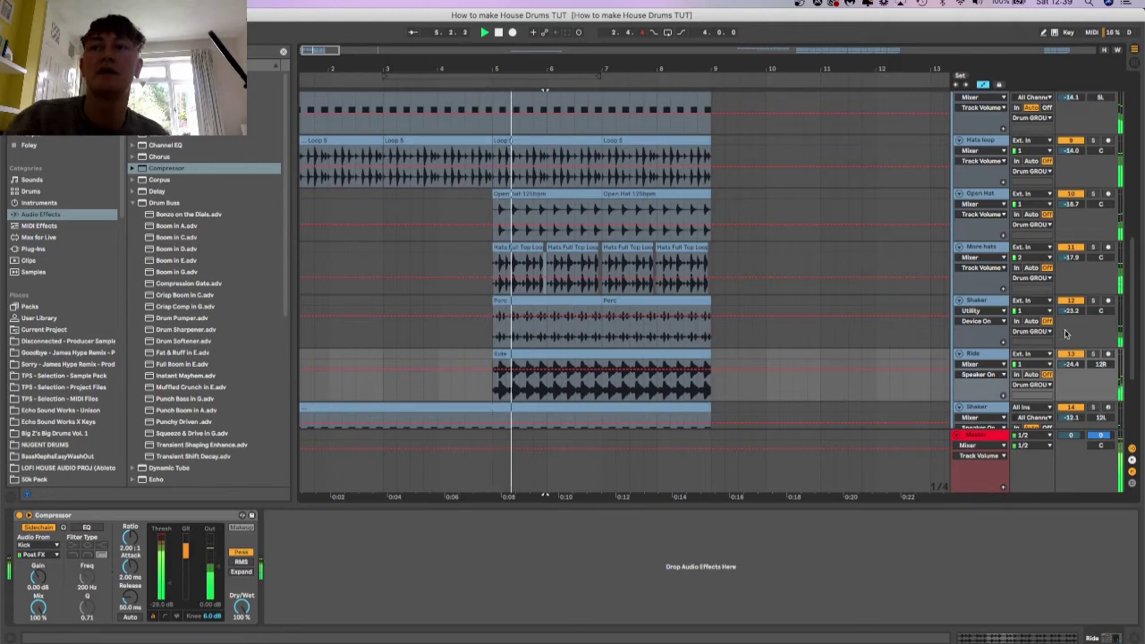
click(1073, 355)
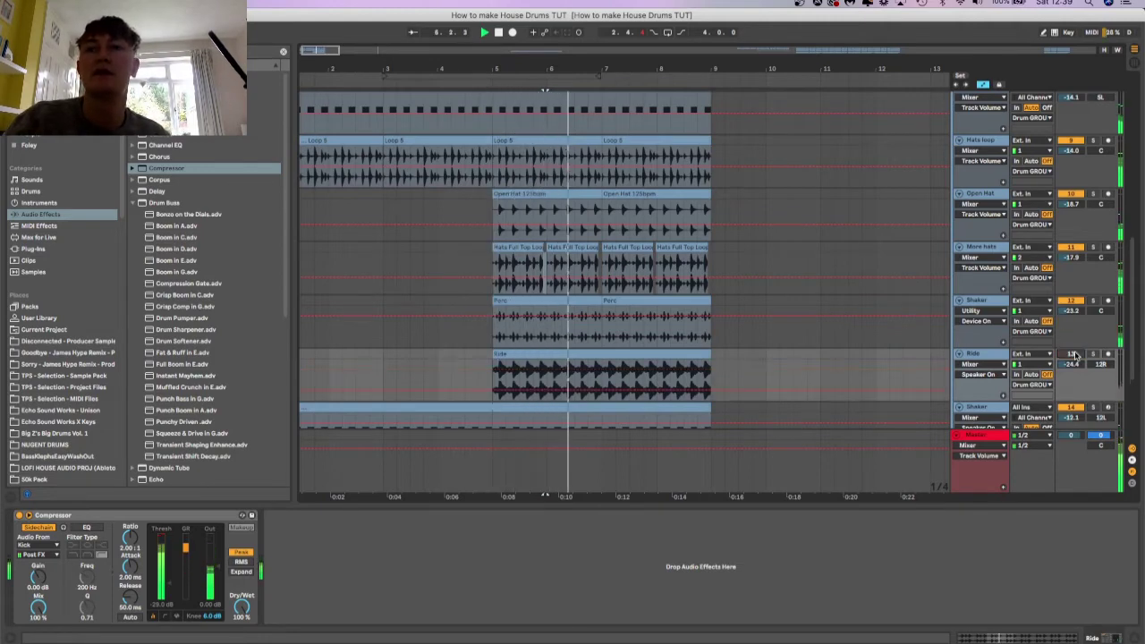
click(1072, 355)
click(1072, 355)
click(1072, 355)
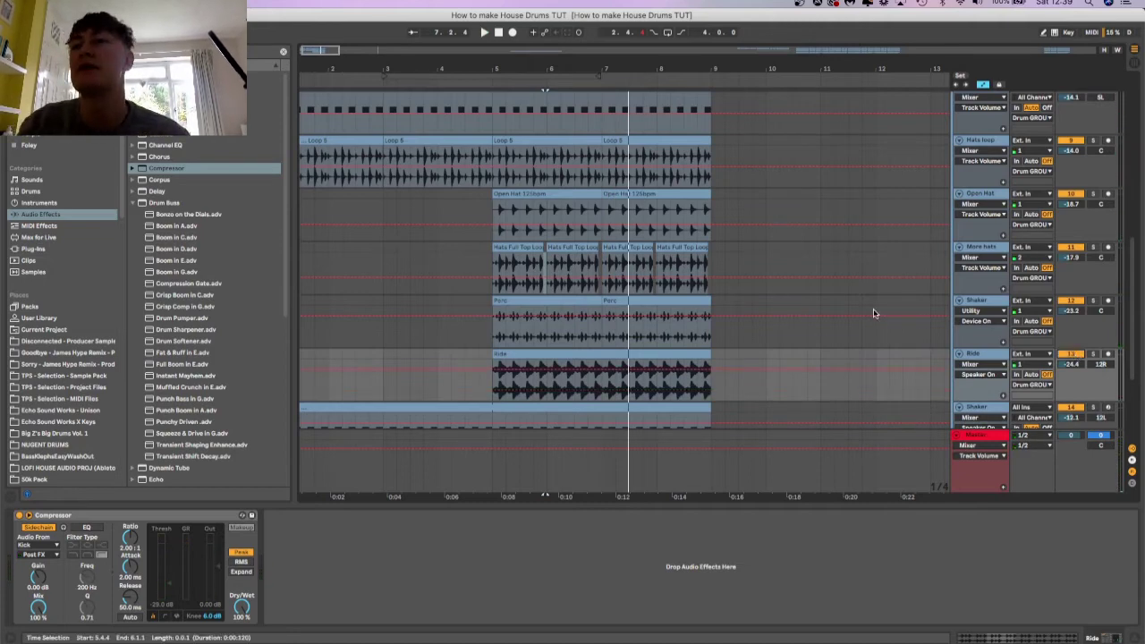
Solo the lower Shaker track and show its Shaker 1 sampler and Echo.
scroll(872, 308, down, 5)
click(1077, 268)
click(1093, 266)
click(981, 267)
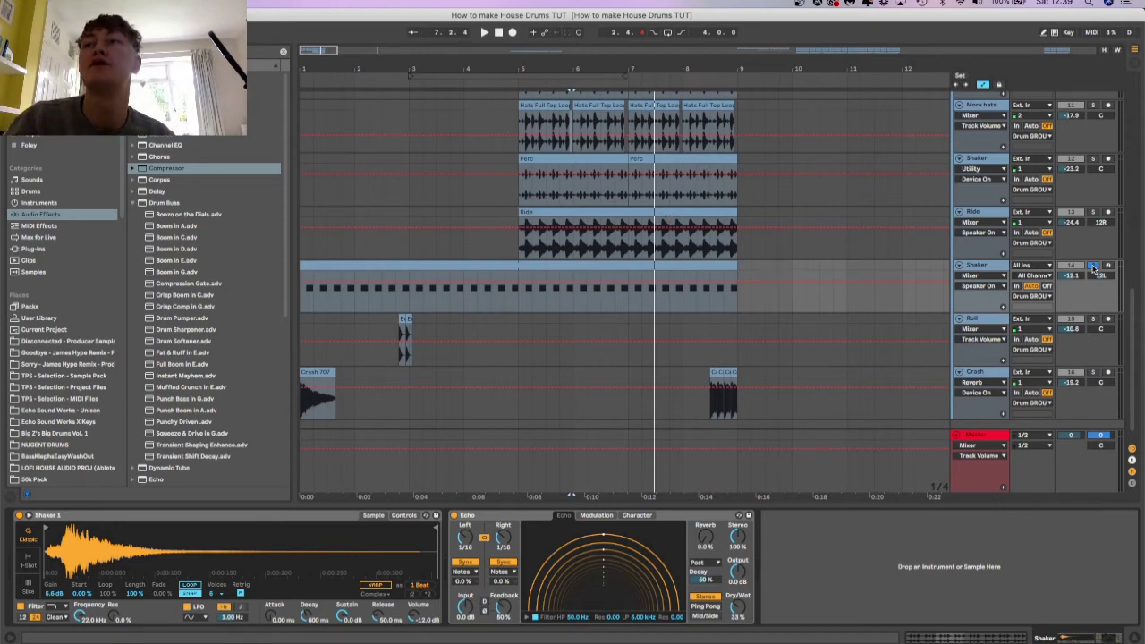
Play from the song start and keep the Echo's left delay on Notes timing.
click(498, 34)
key(space)
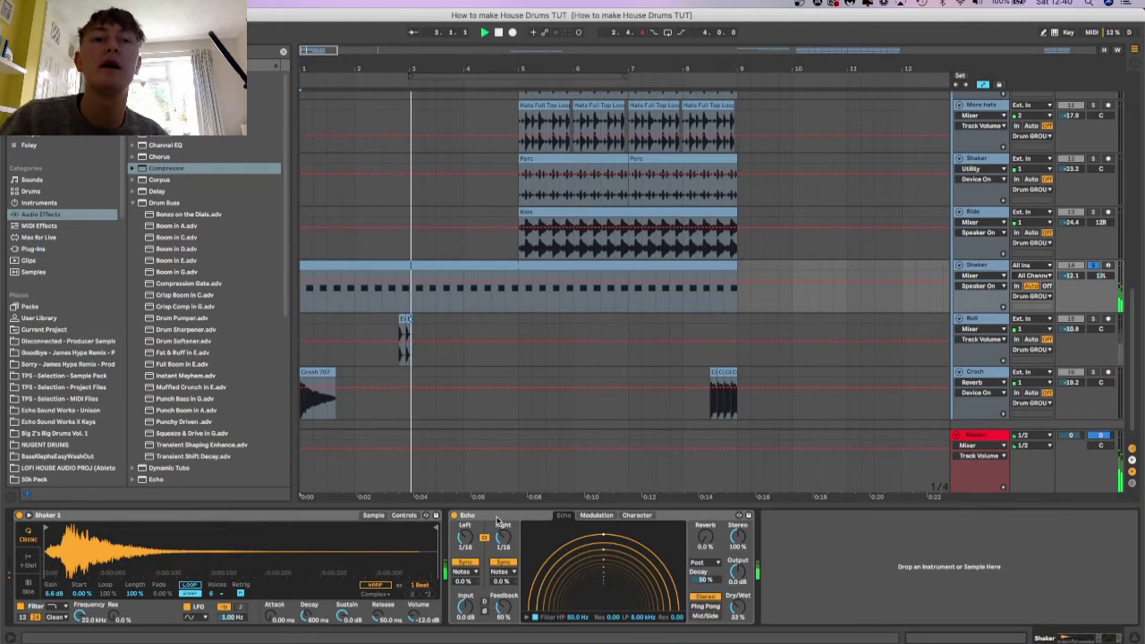
click(465, 571)
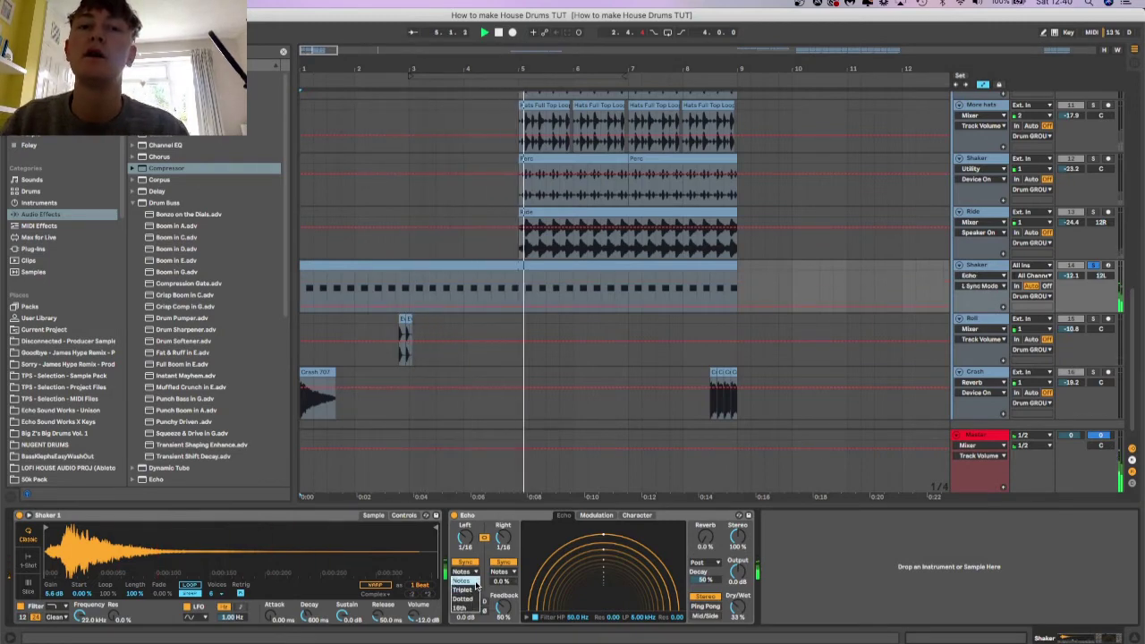
click(475, 580)
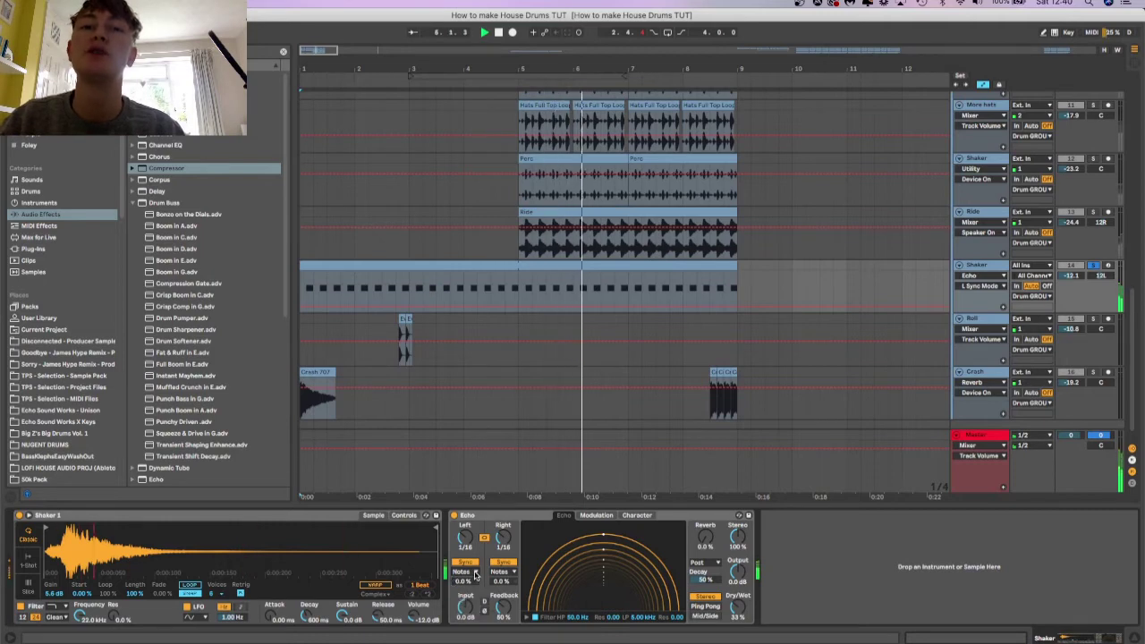
click(472, 574)
click(471, 581)
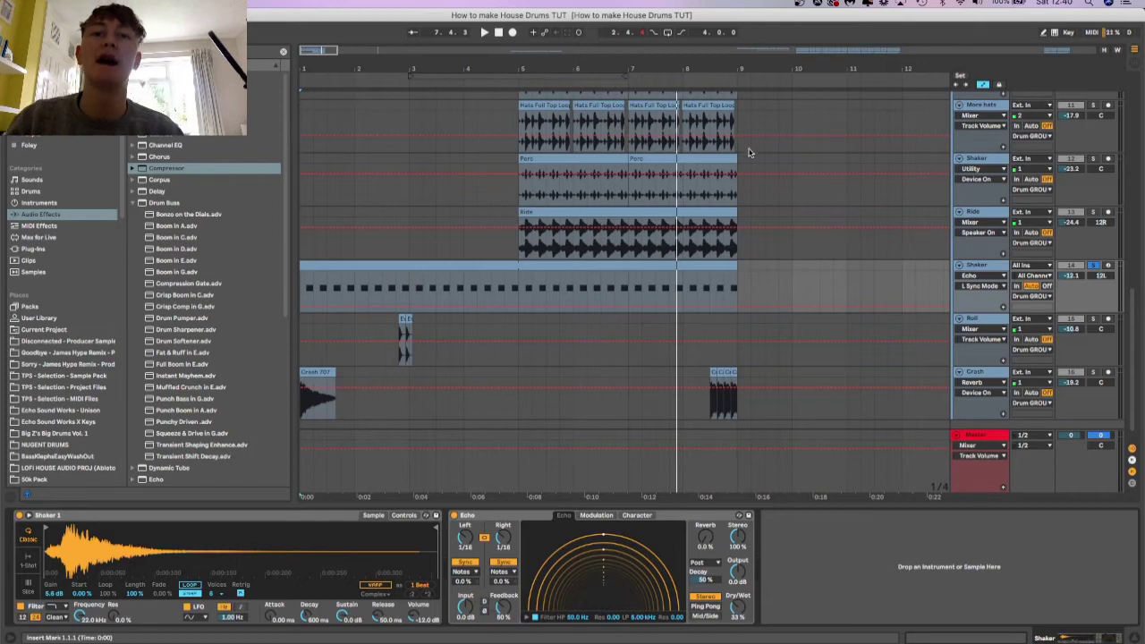
Compare the Shaker with Echo bypassed and on, then toggle the track off and on.
key(space)
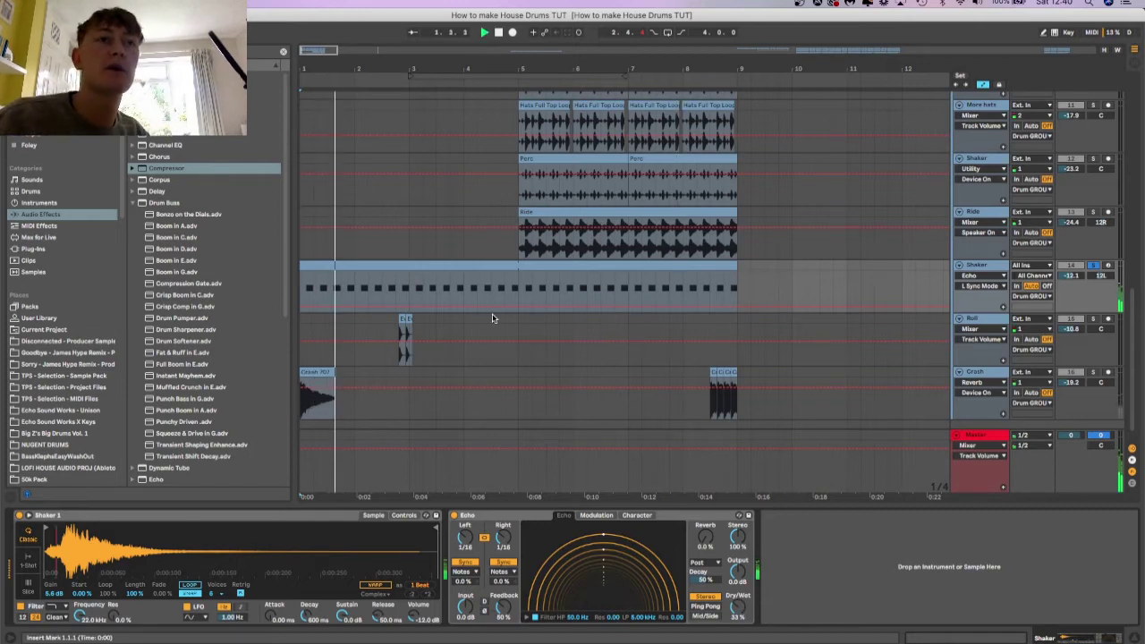
key(space)
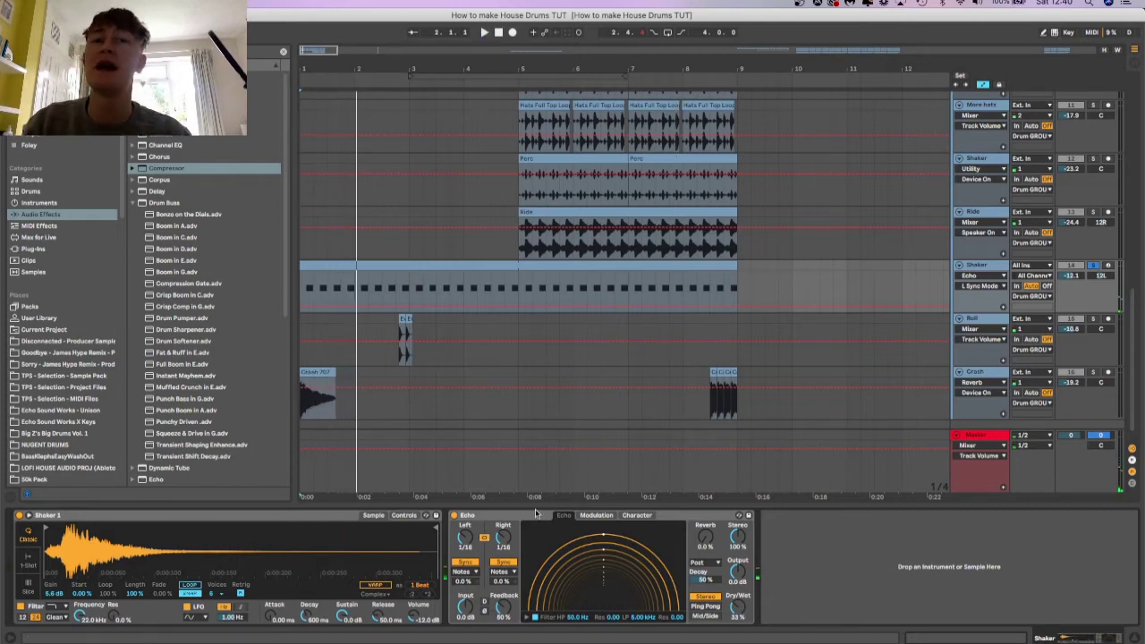
key(space)
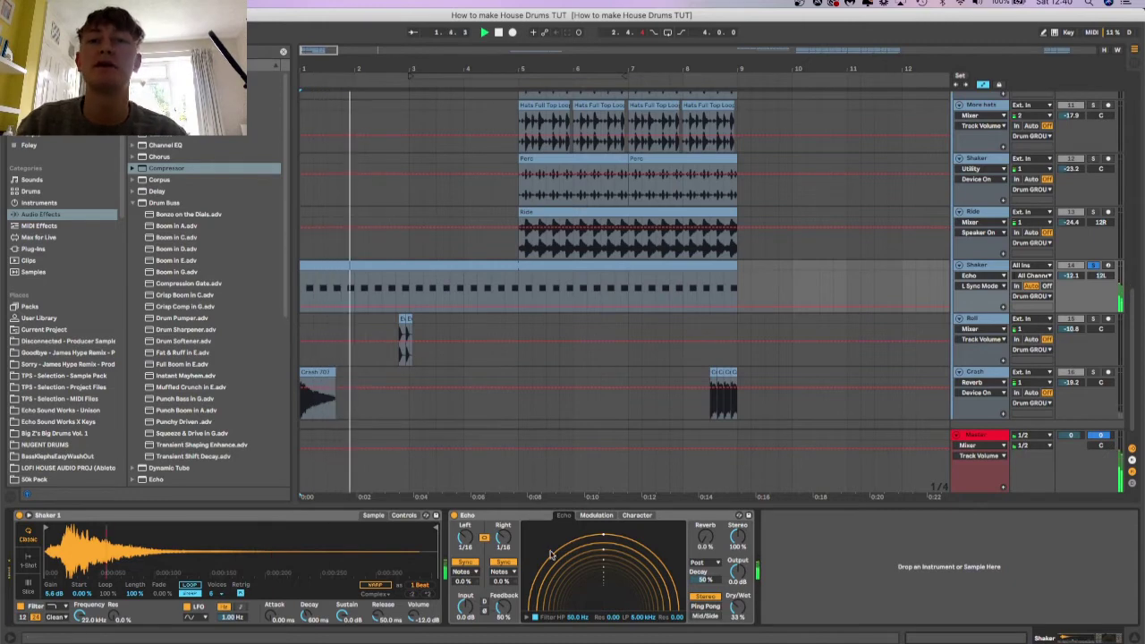
key(space)
key(space)
click(454, 515)
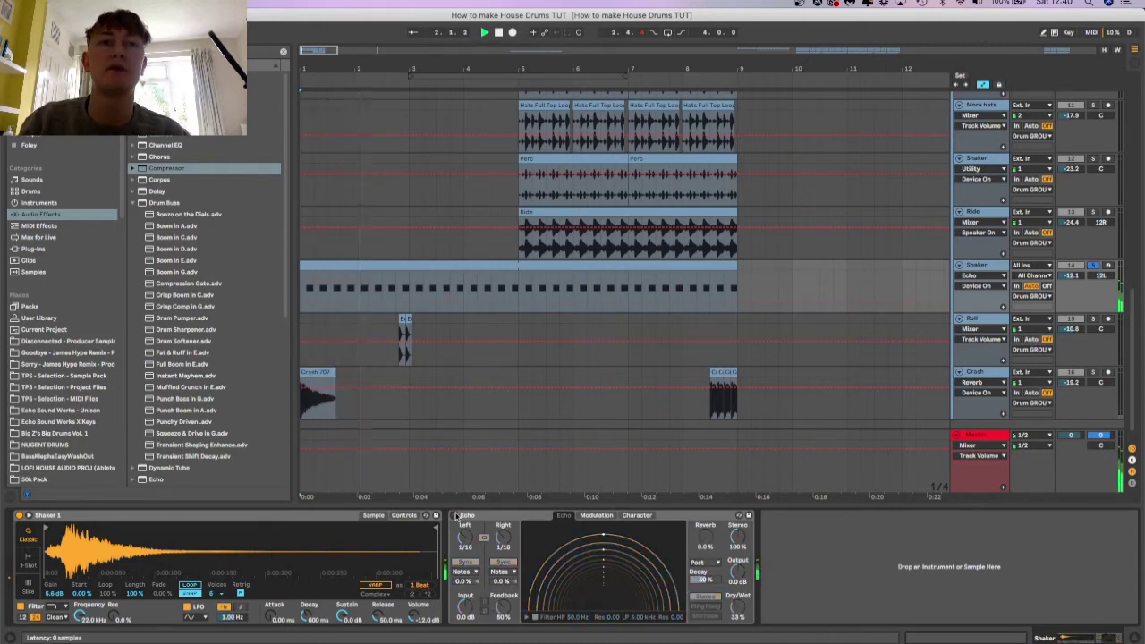
click(454, 515)
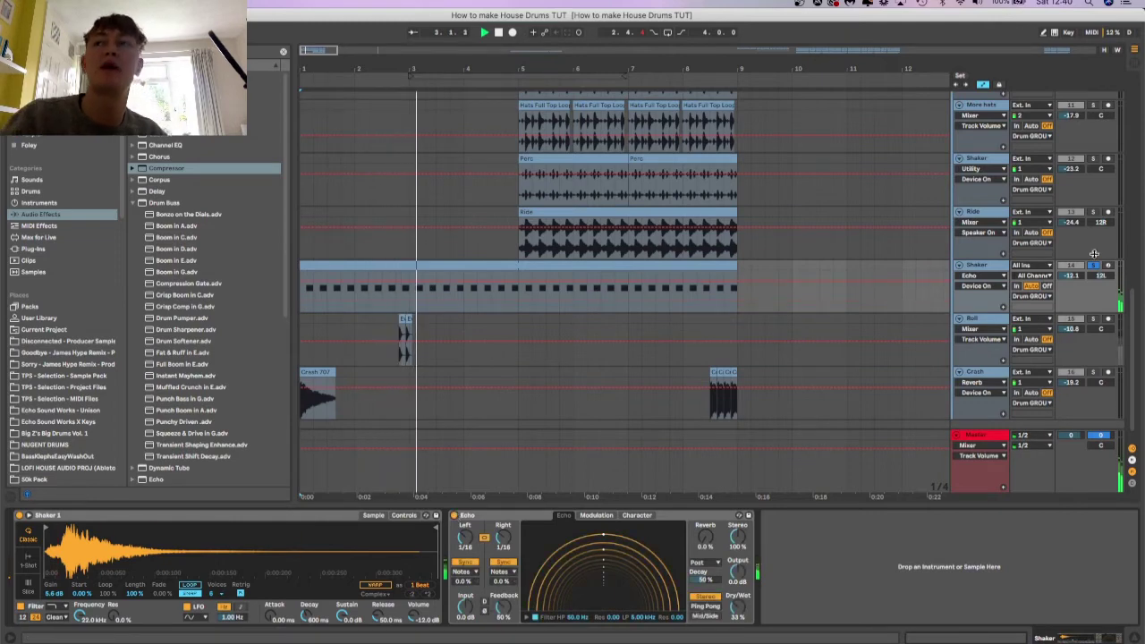
click(1070, 265)
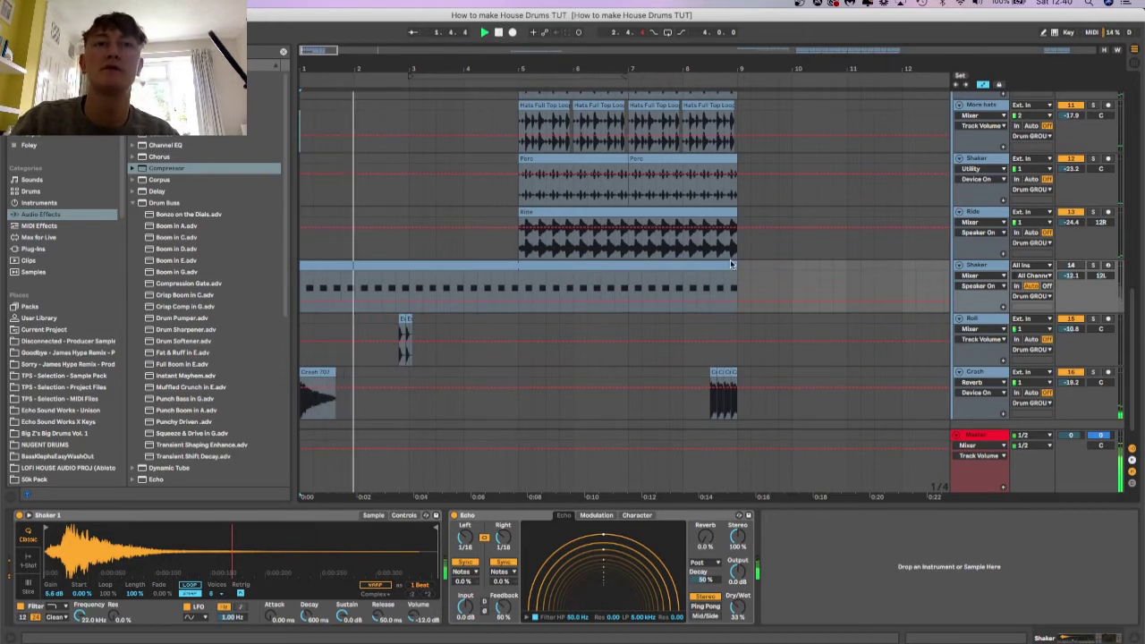
click(1070, 266)
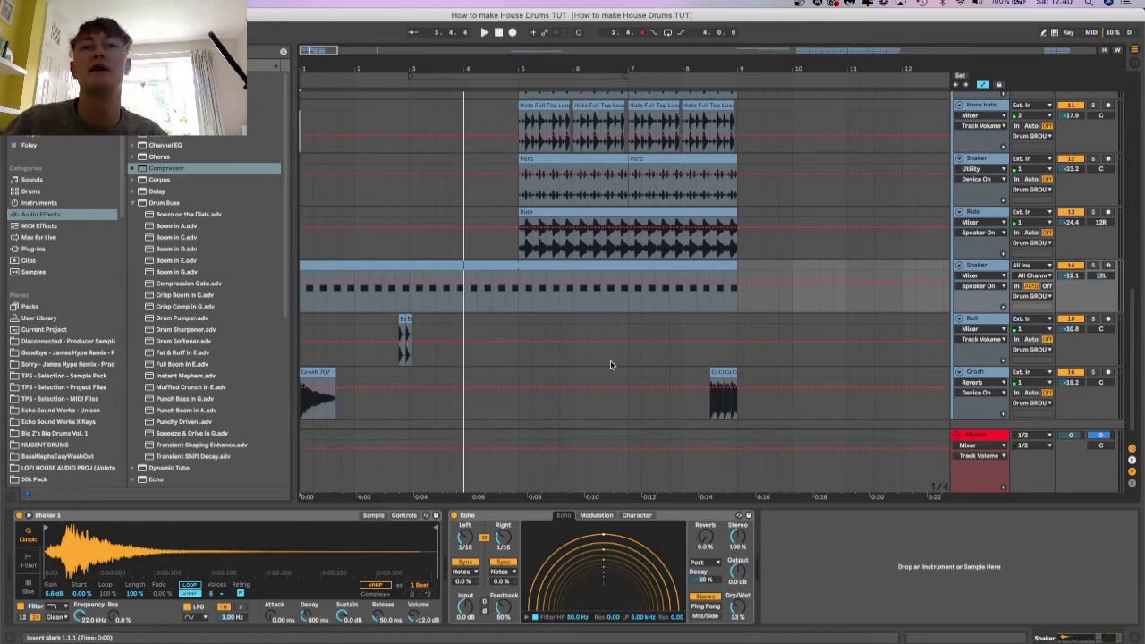
Audition the roll section with the Roll track soloed, then unsolo it.
scroll(703, 313, down, 2)
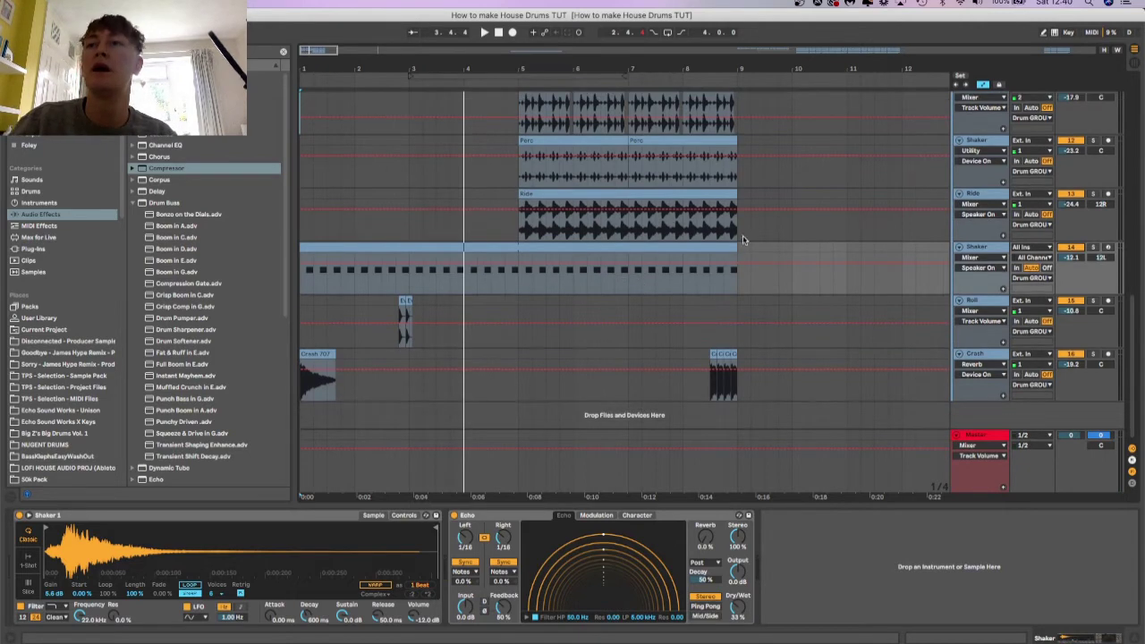
click(389, 80)
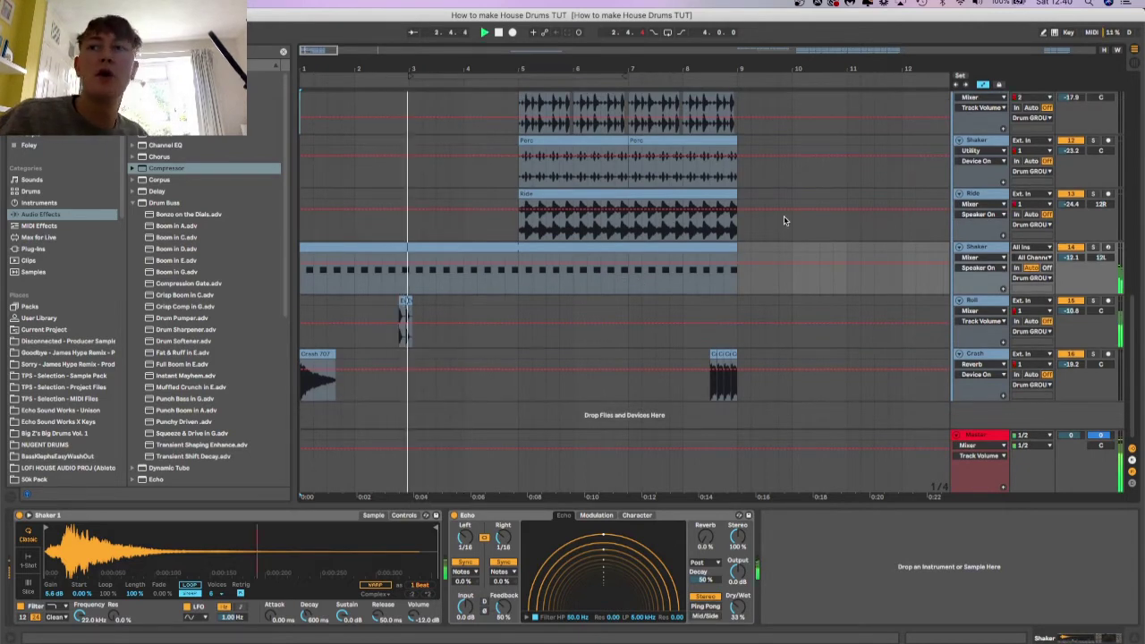
click(1093, 301)
click(392, 78)
click(390, 77)
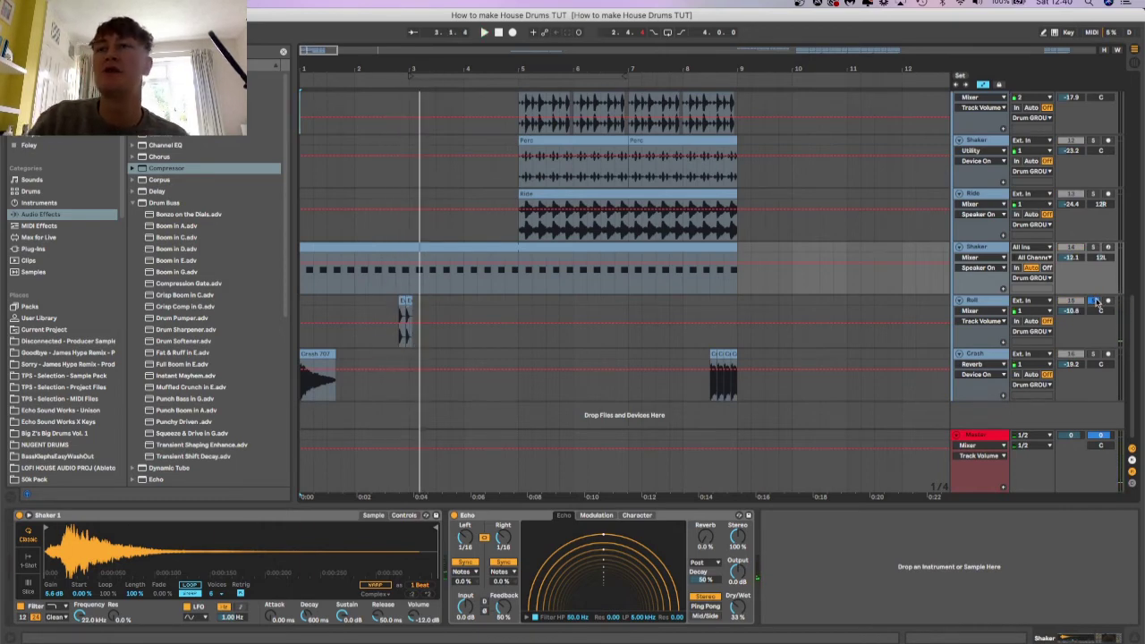
click(1094, 301)
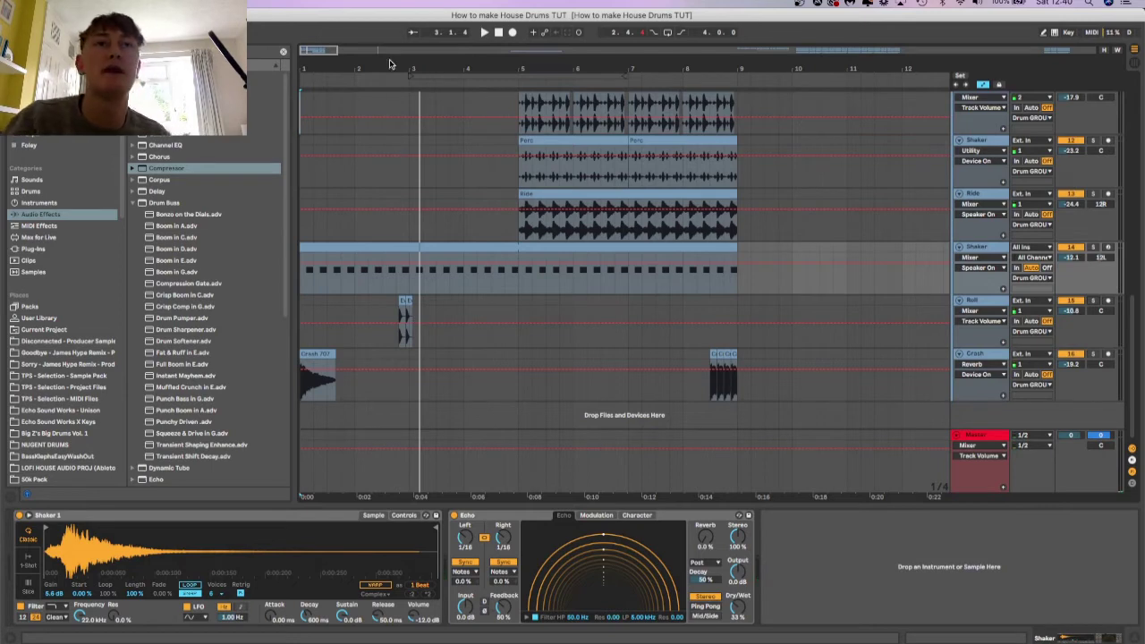
click(387, 81)
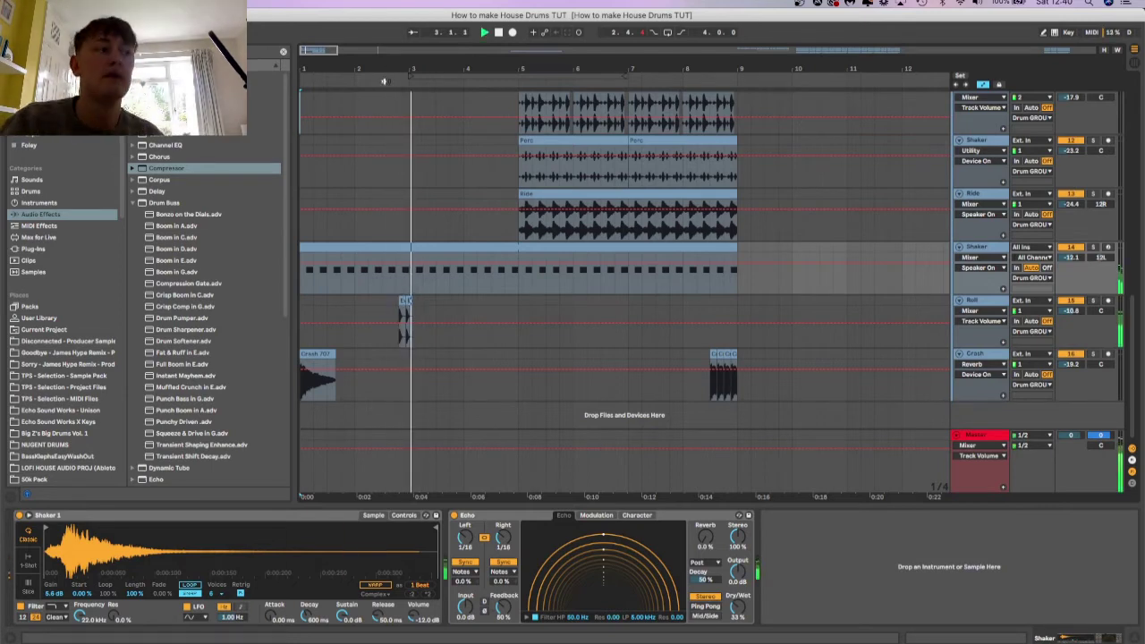
key(space)
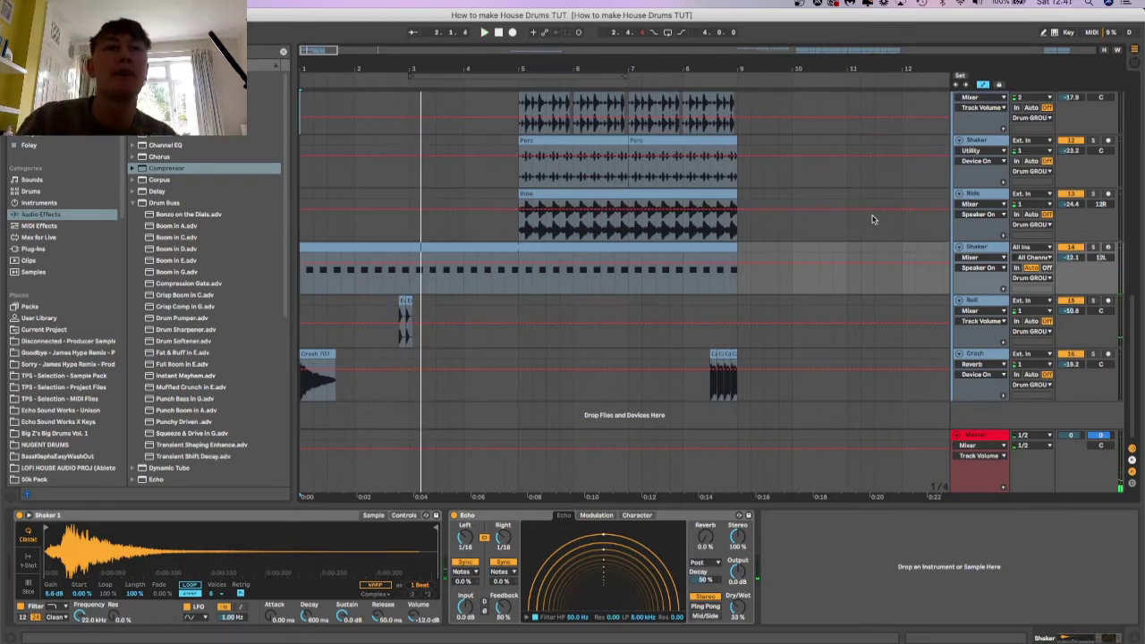
Split the Roll clip near beat 2.4 with Cmd+E.
click(888, 328)
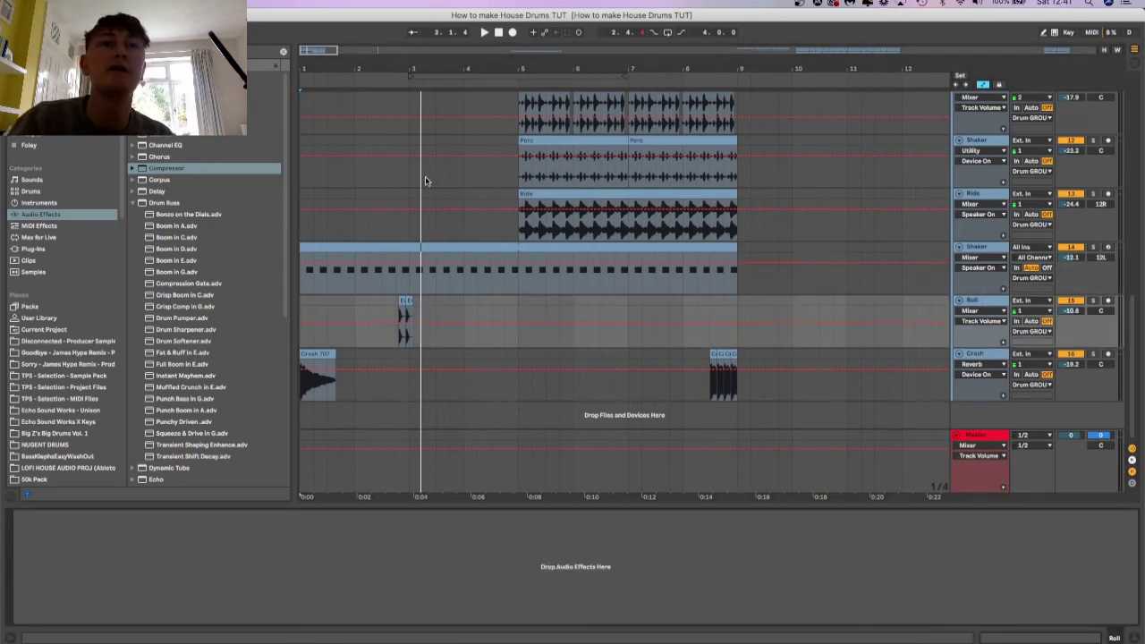
drag(400, 75, 538, 76)
click(432, 100)
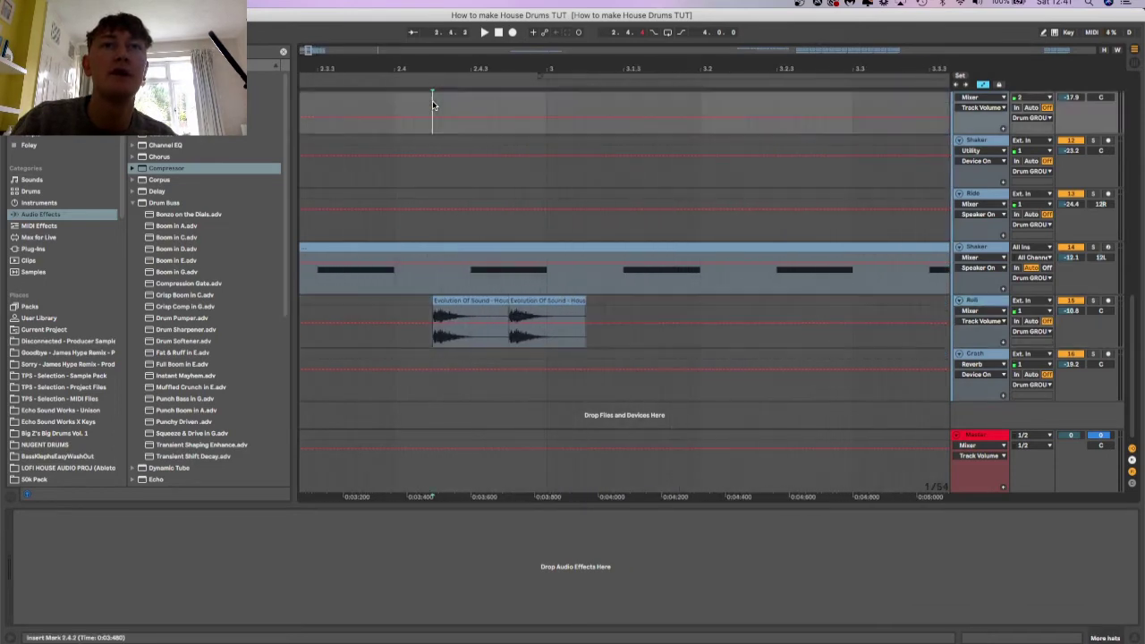
click(512, 99)
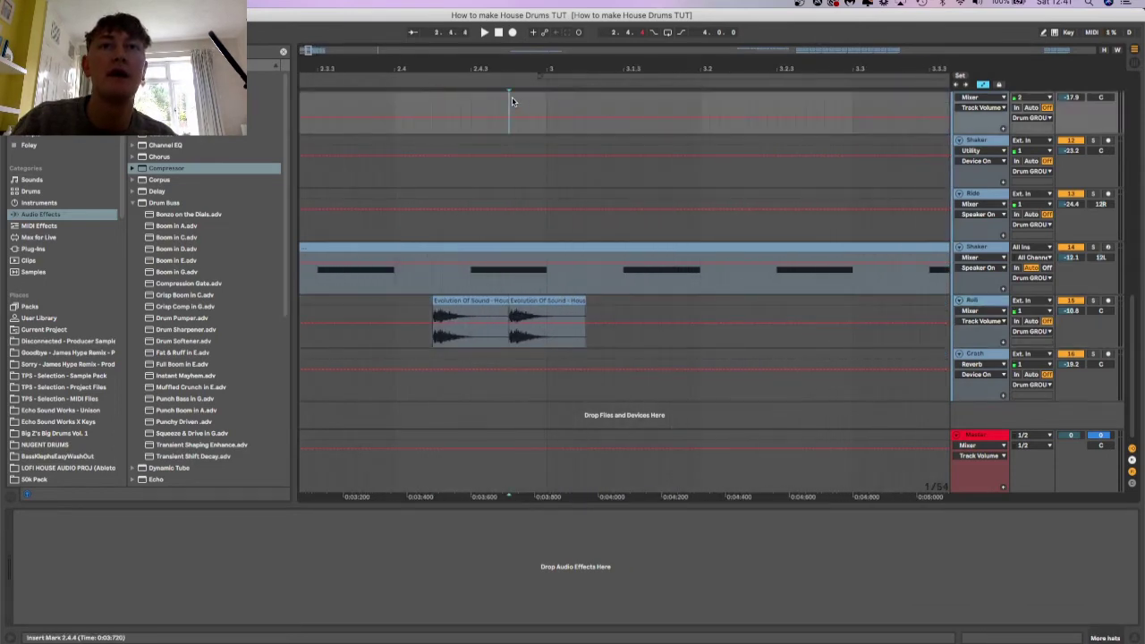
click(509, 313)
key(super+e)
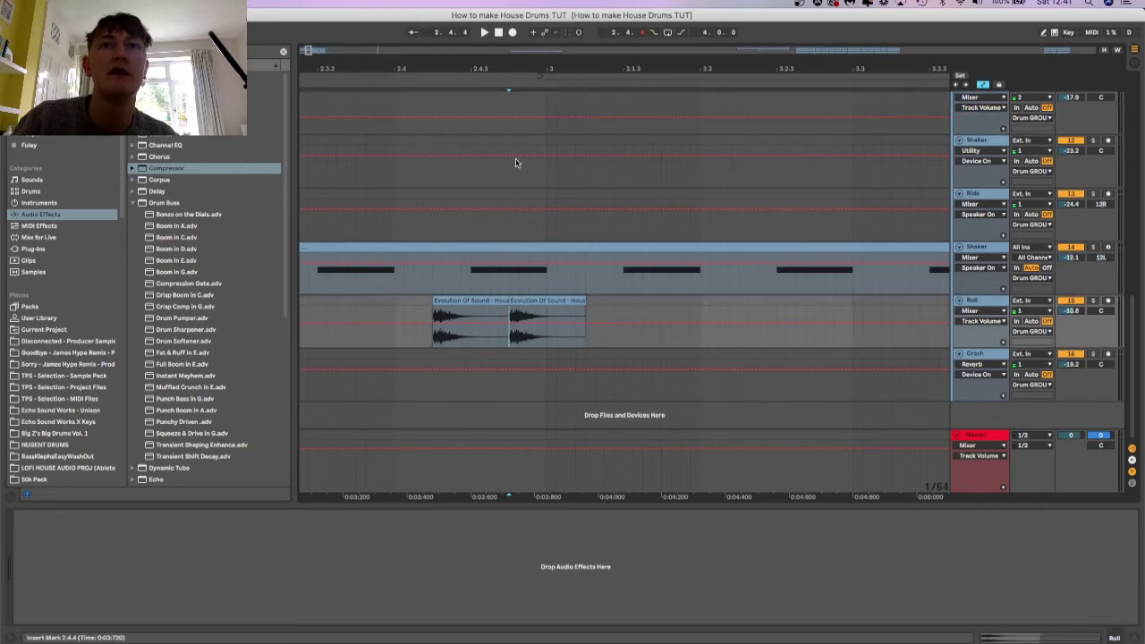
mouse_move(489, 68)
mouse_down()
mouse_move(490, 56)
mouse_move(491, 69)
mouse_up()
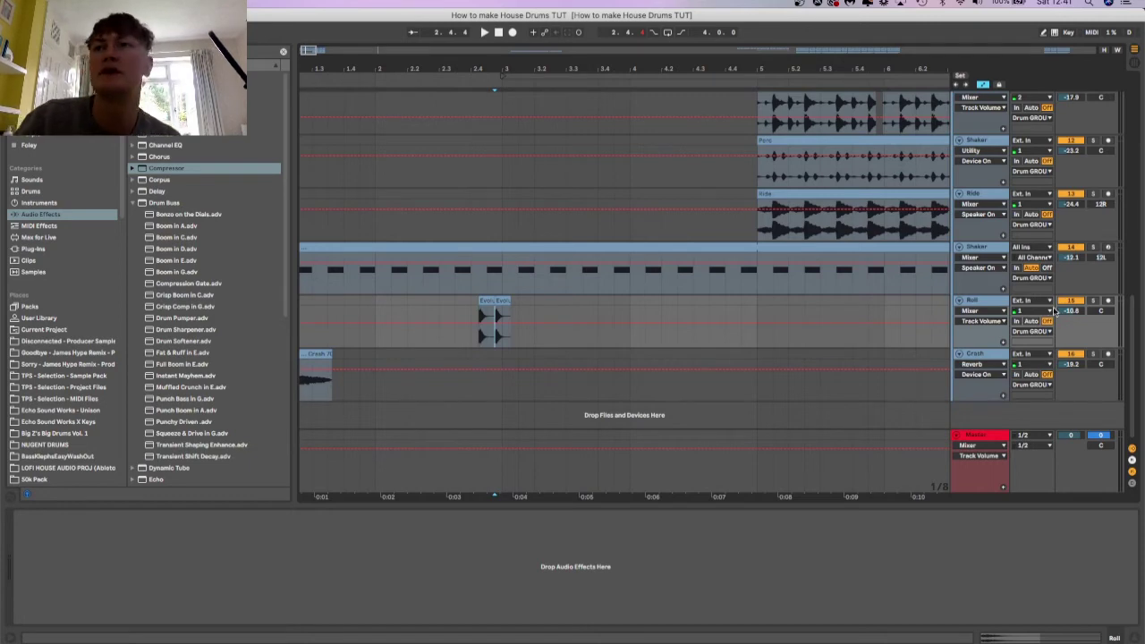
Switch the Roll track back on and zoom out to show bars 1 to 11.
scroll(856, 341, up, 5)
scroll(856, 340, down, 5)
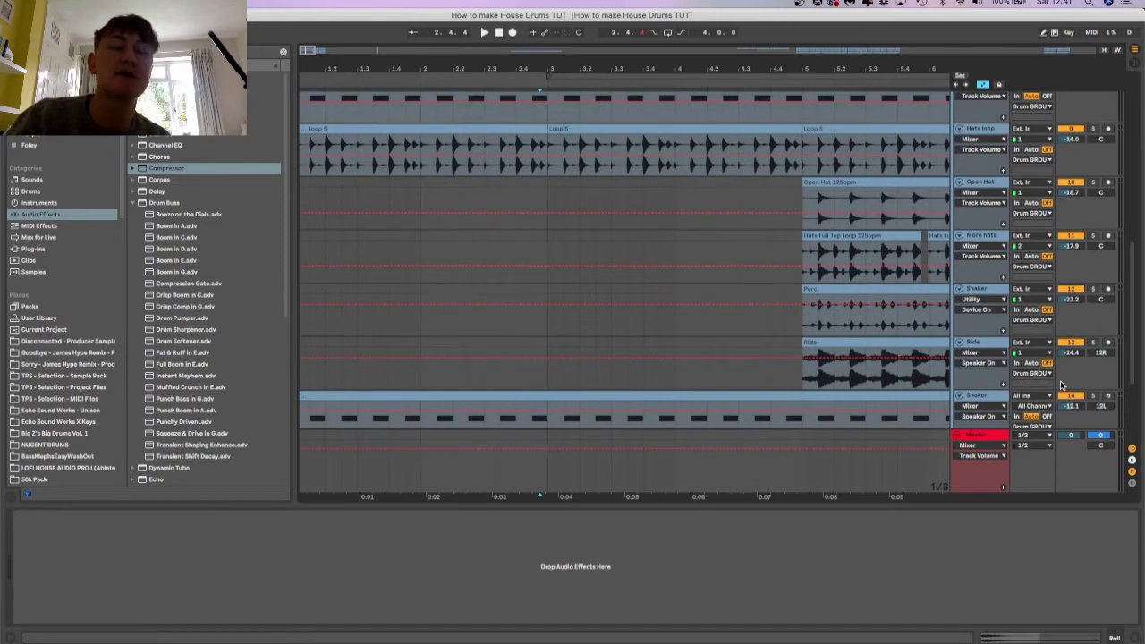
scroll(778, 349, down, 5)
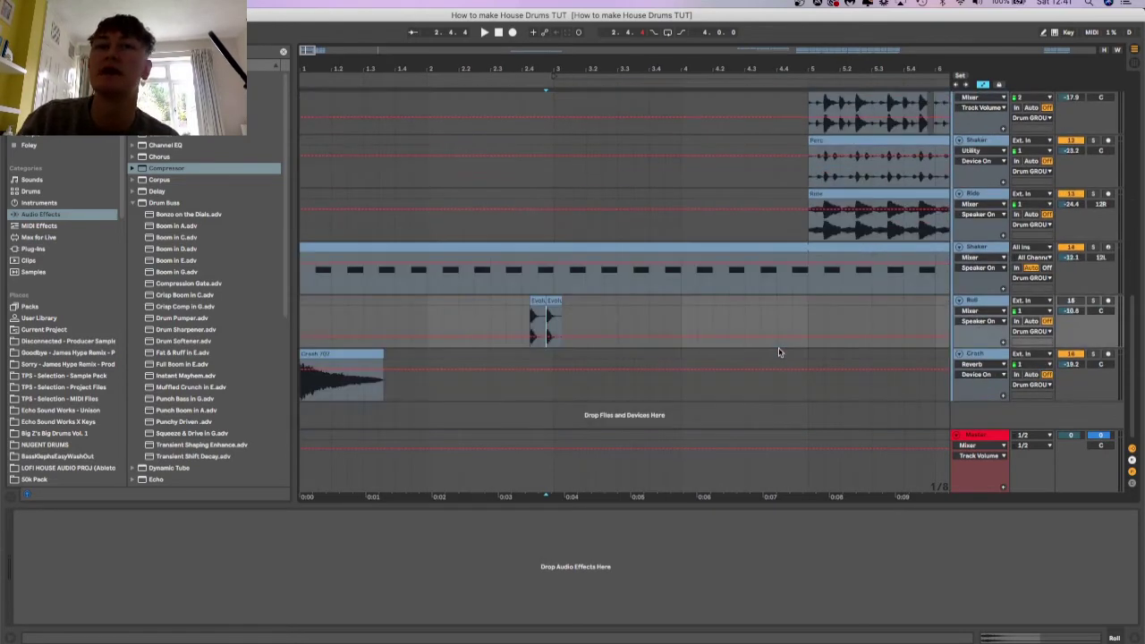
click(1077, 303)
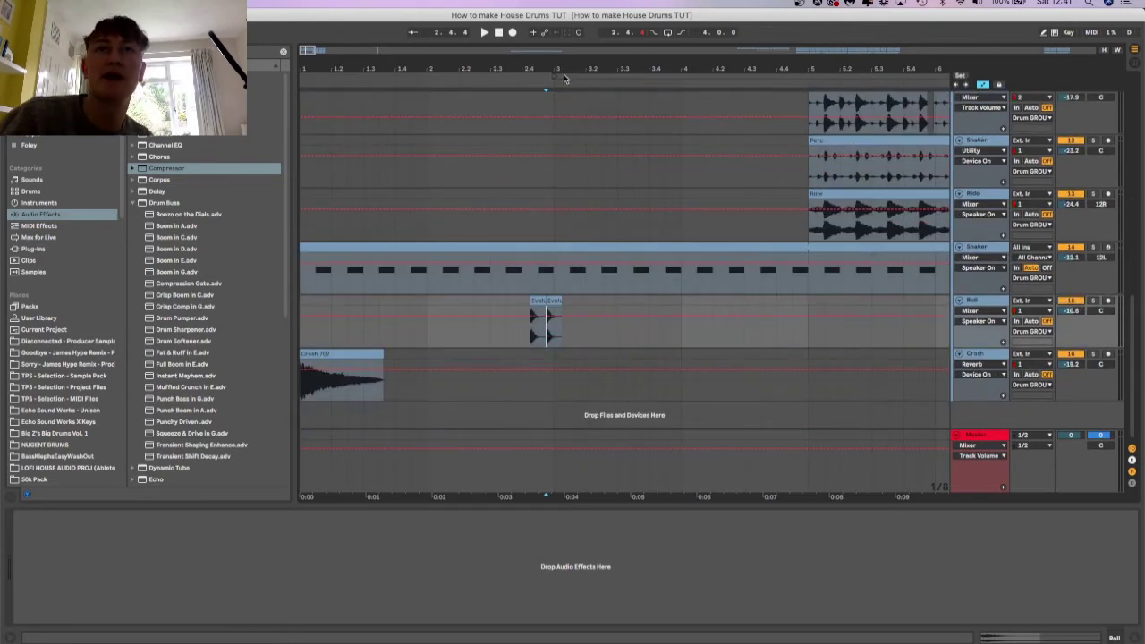
drag(564, 79, 433, 75)
scroll(619, 282, up, 10)
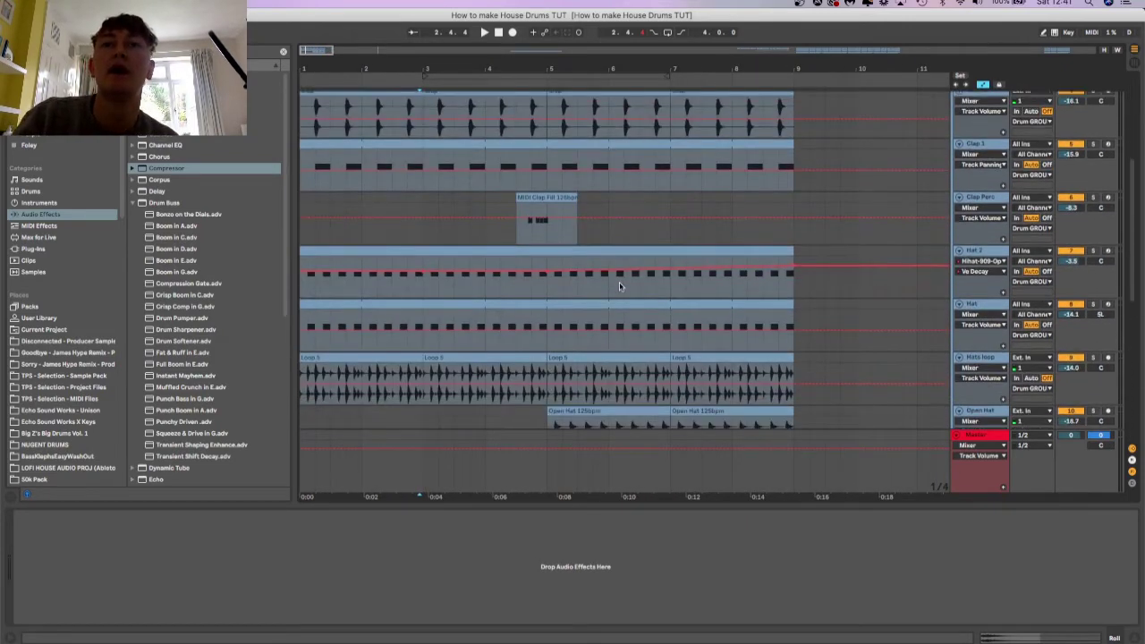
Show Clap Perc's devices, solo it, and play the song.
click(989, 197)
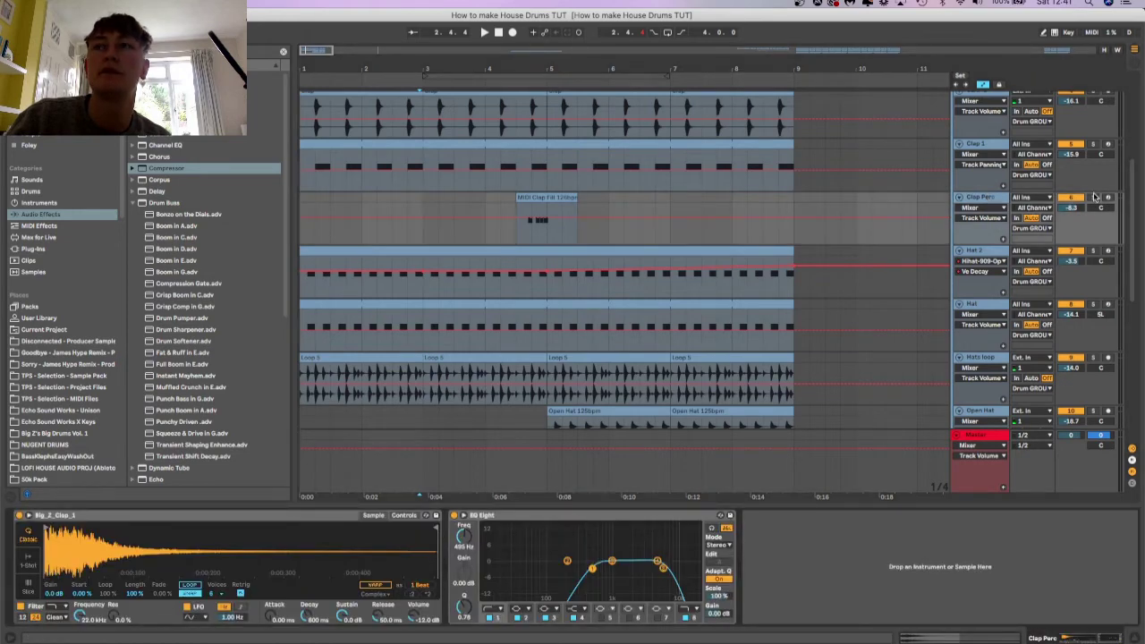
click(1094, 197)
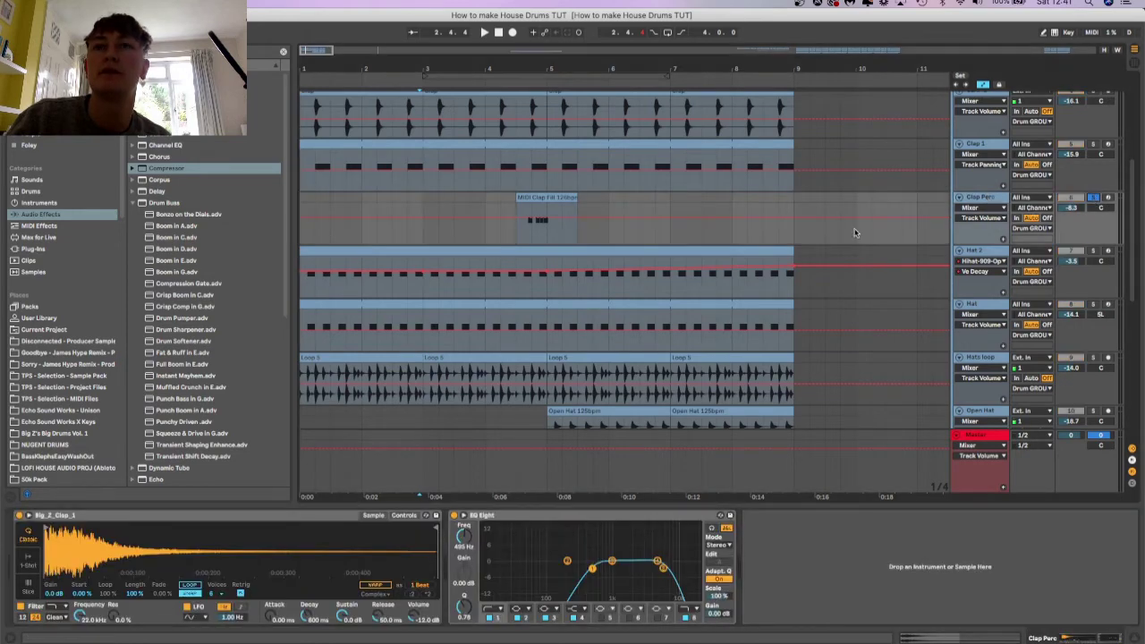
click(522, 87)
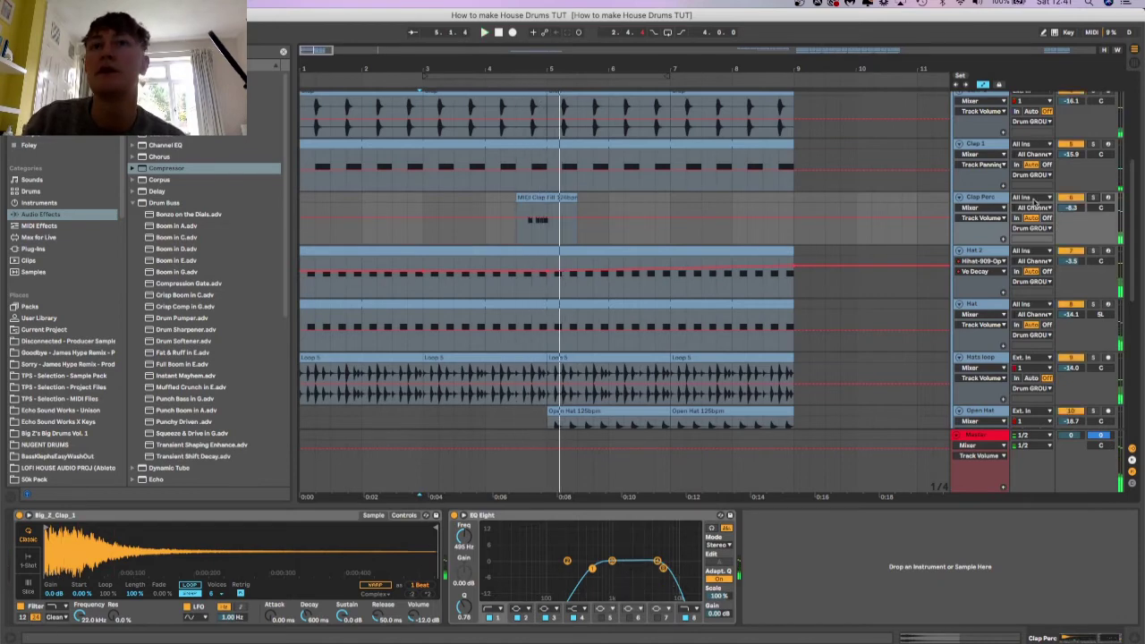
Solo the Crash track and play its Crash 707 clip from bar 1.
scroll(880, 232, down, 5)
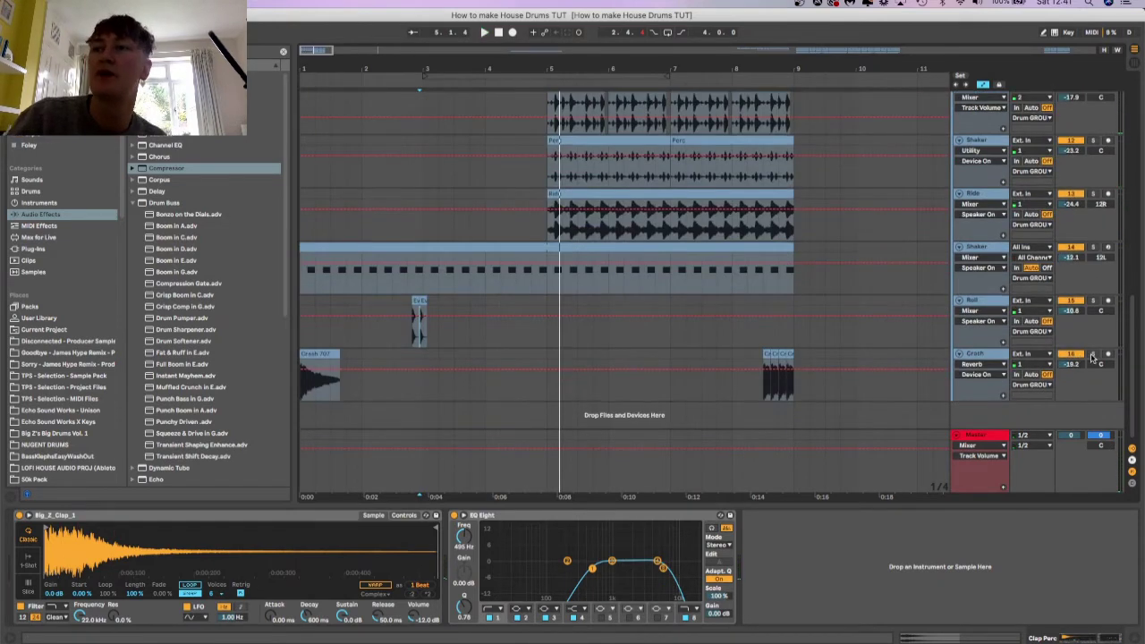
click(1091, 356)
key(space)
key(space)
key(space)
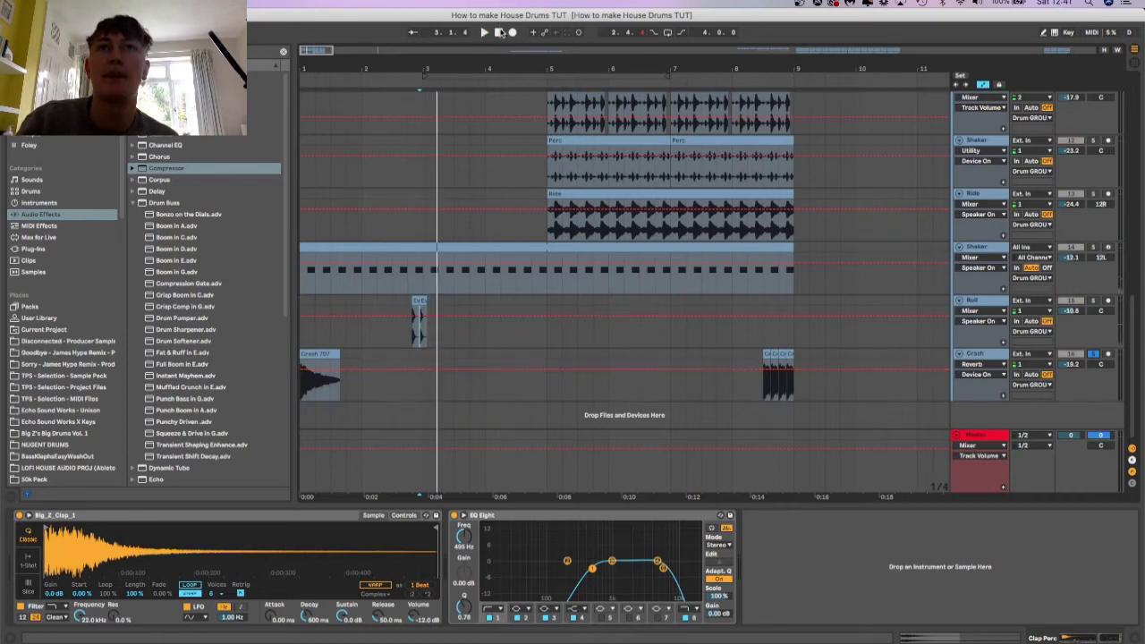
click(498, 33)
key(space)
key(space)
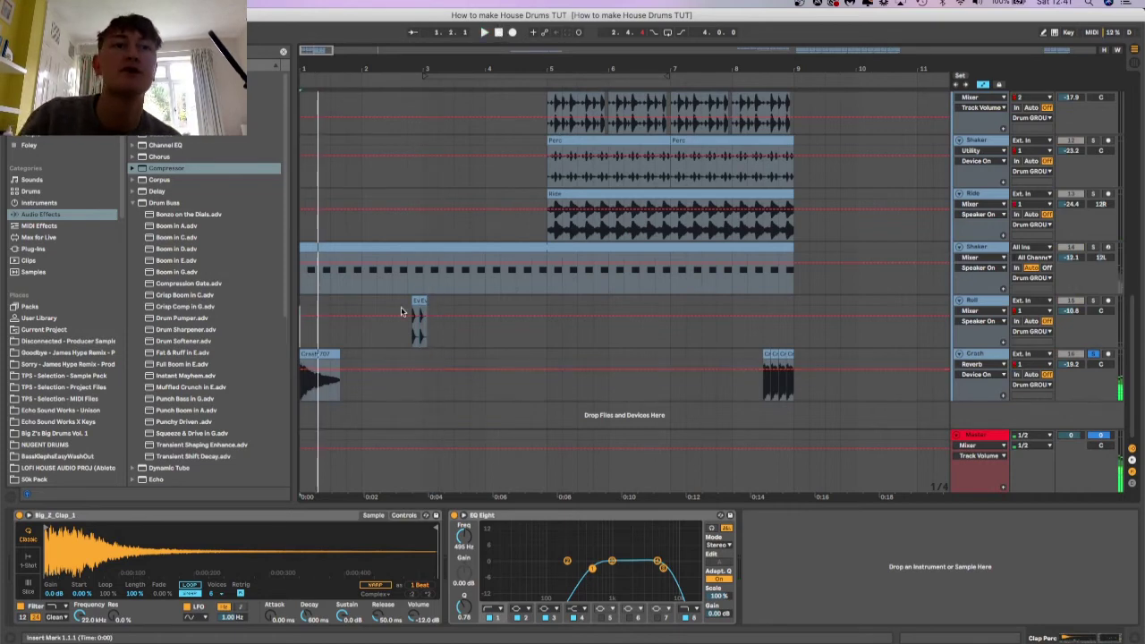
click(325, 358)
key(space)
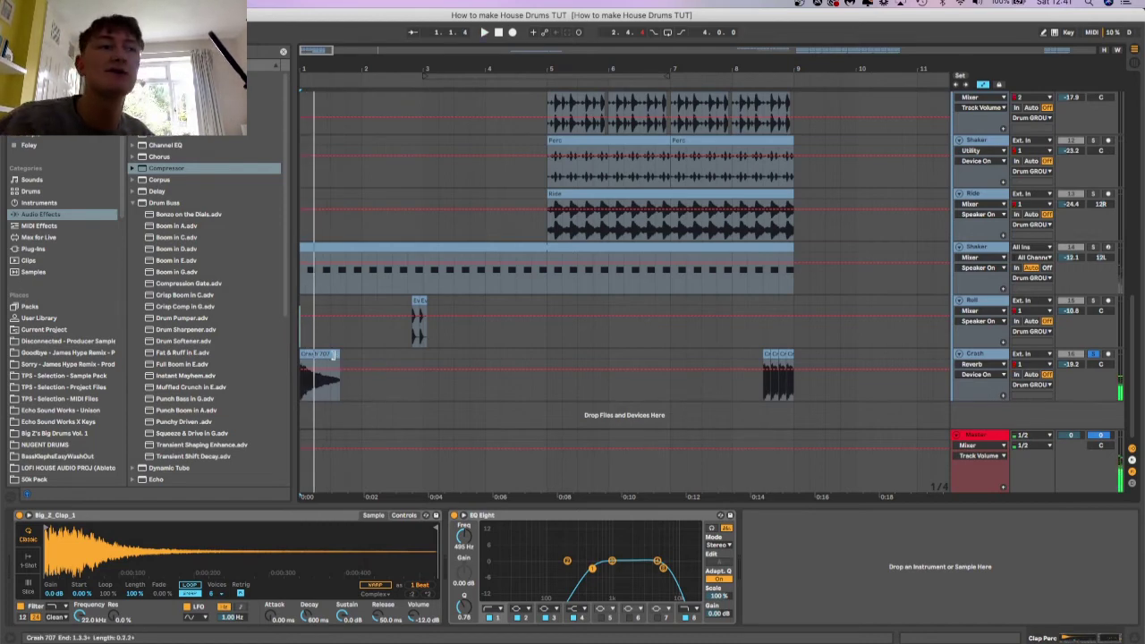
Show the Crash track's Reverb and Compressor and compare the crash with Reverb off and on.
click(989, 359)
key(space)
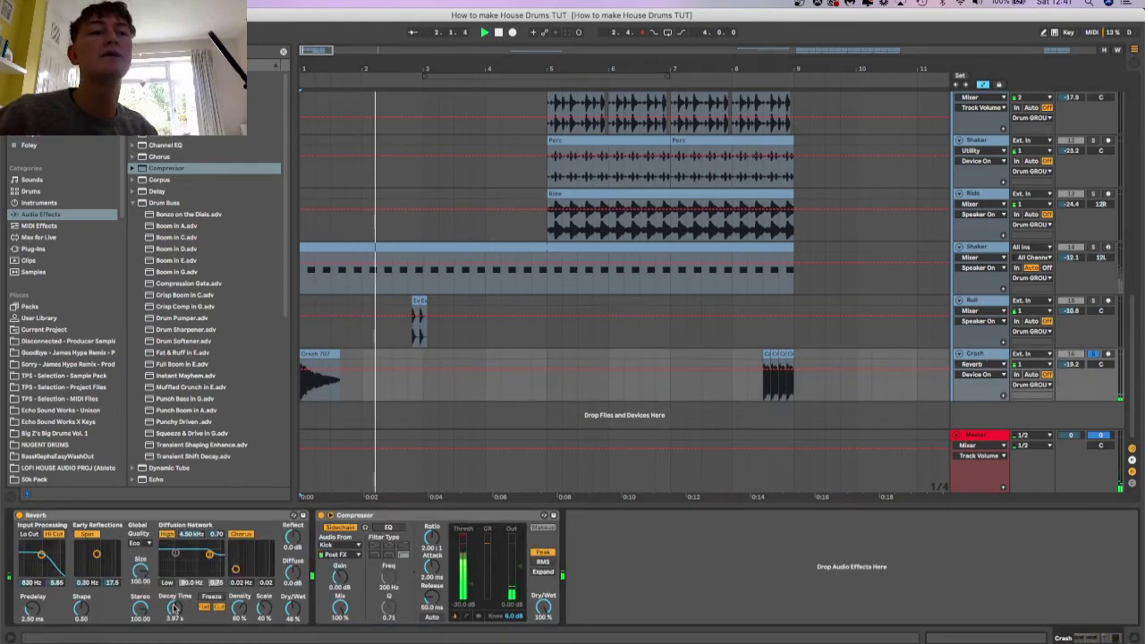
key(space)
key(space)
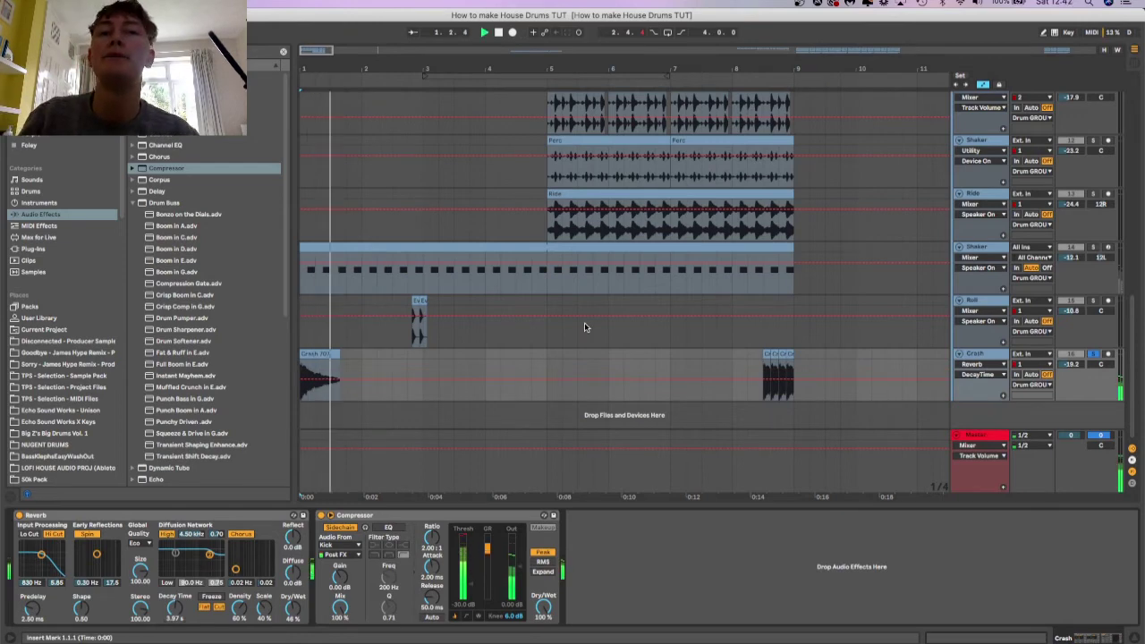
click(17, 517)
key(space)
key(space)
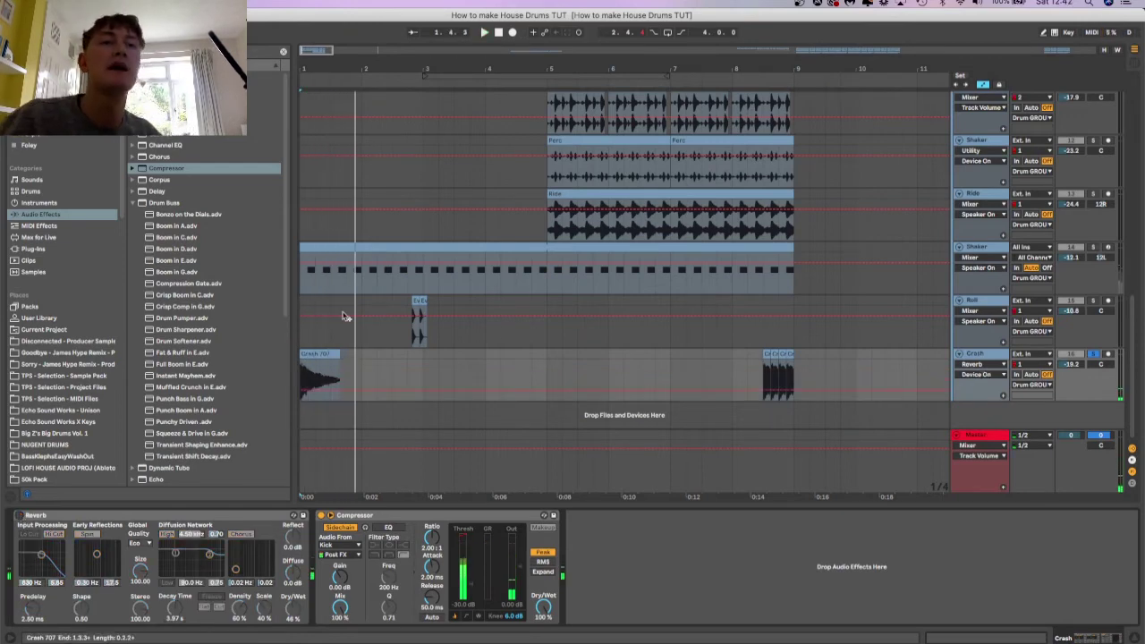
scroll(335, 69, up, 5)
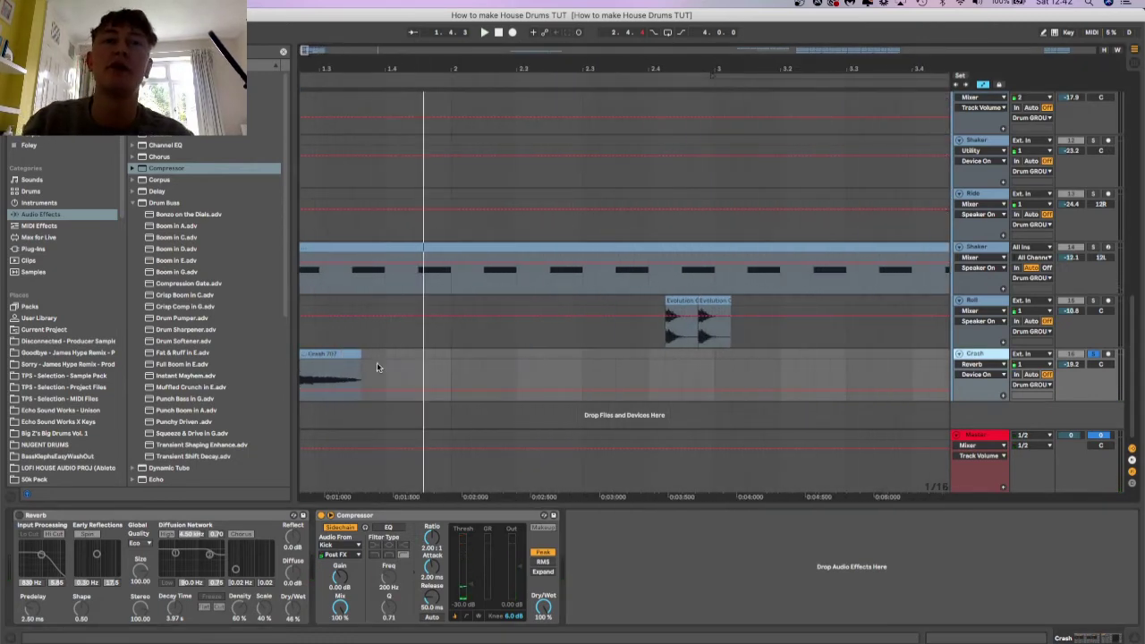
click(18, 517)
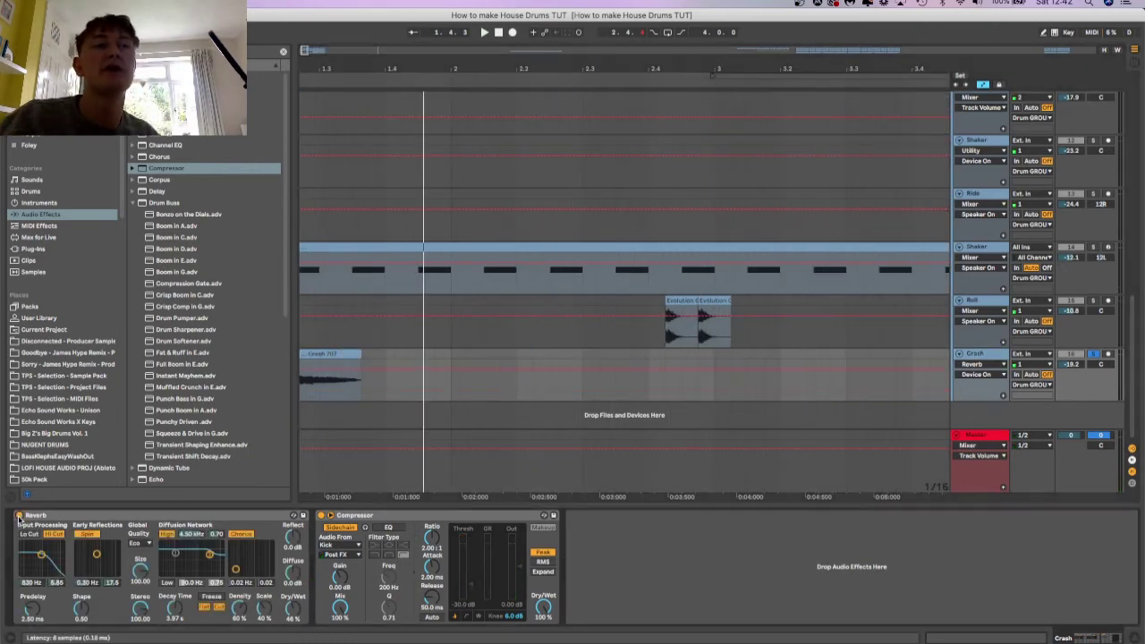
key(space)
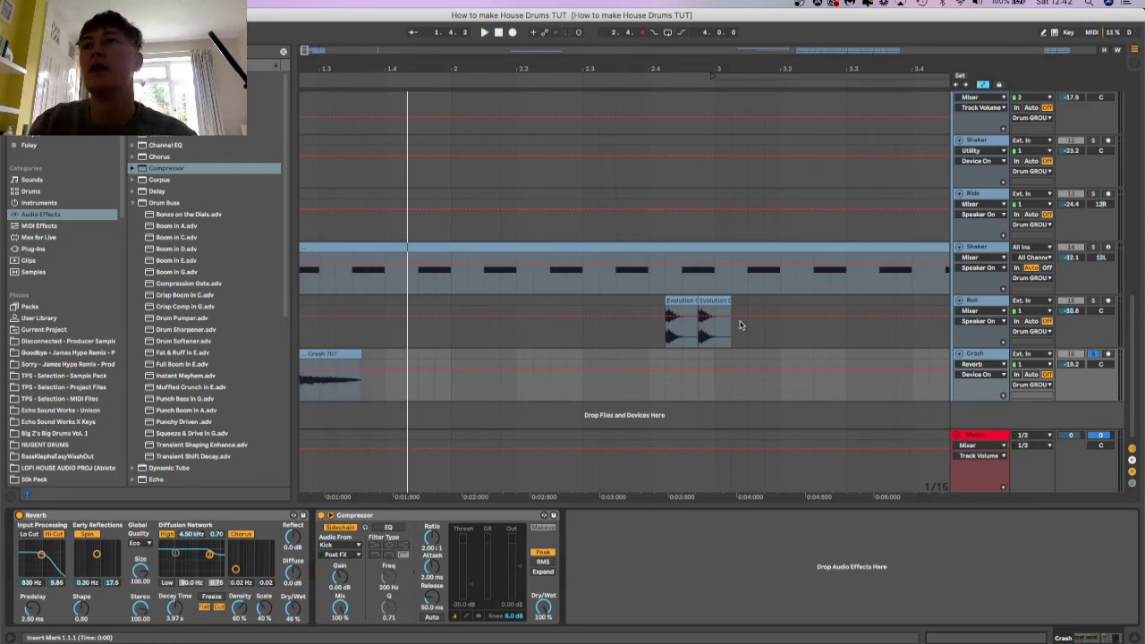
Replay the drum loop from the song start and scroll the arrangement back to the top.
scroll(735, 325, up, 10)
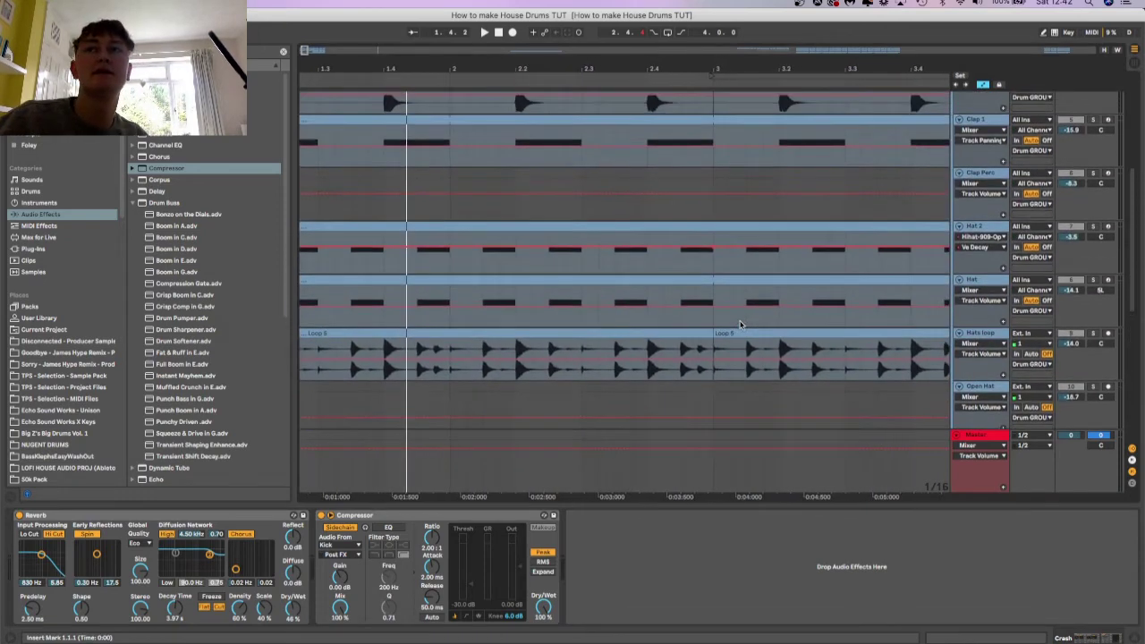
scroll(740, 325, up, 3)
scroll(740, 325, down, 3)
scroll(739, 325, down, 5)
scroll(739, 325, right, 3)
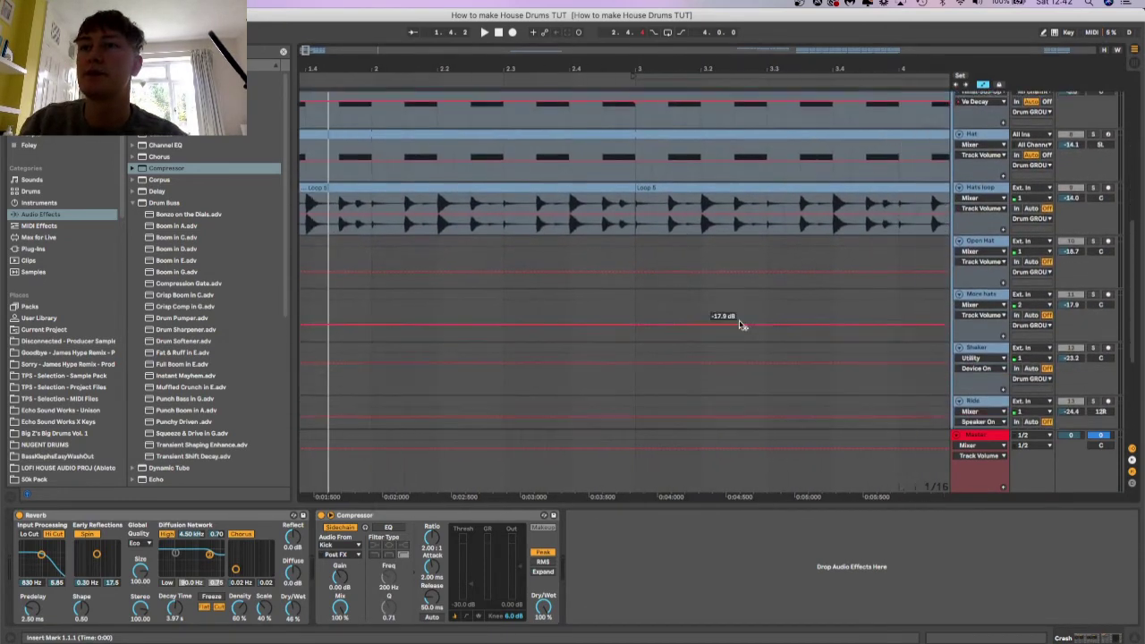
scroll(739, 324, down, 3)
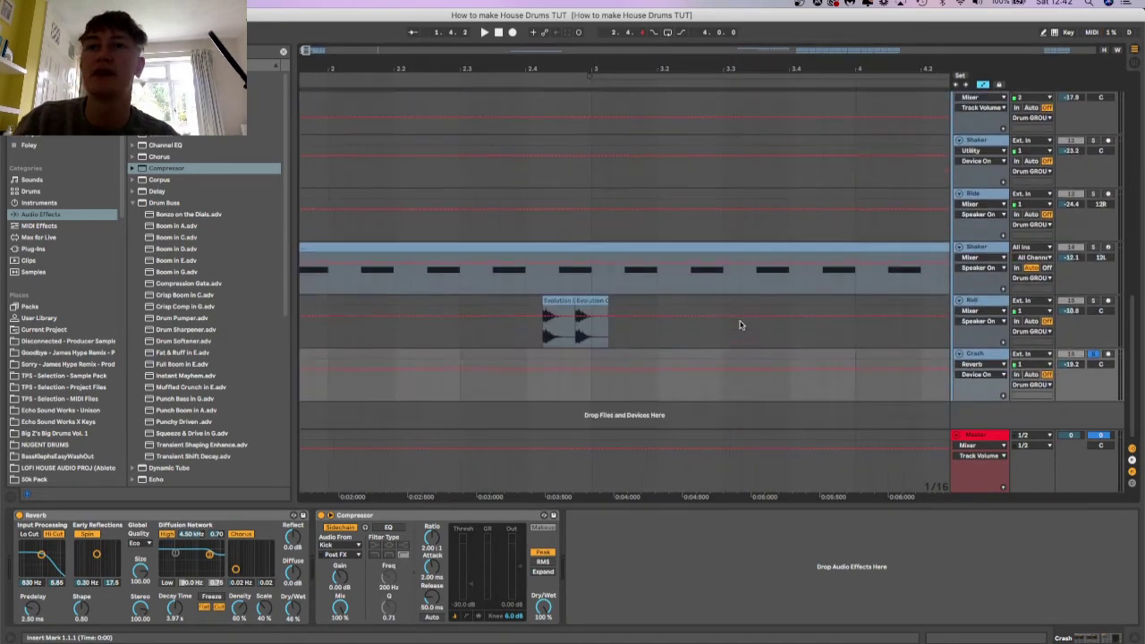
scroll(740, 325, left, 4)
key(space)
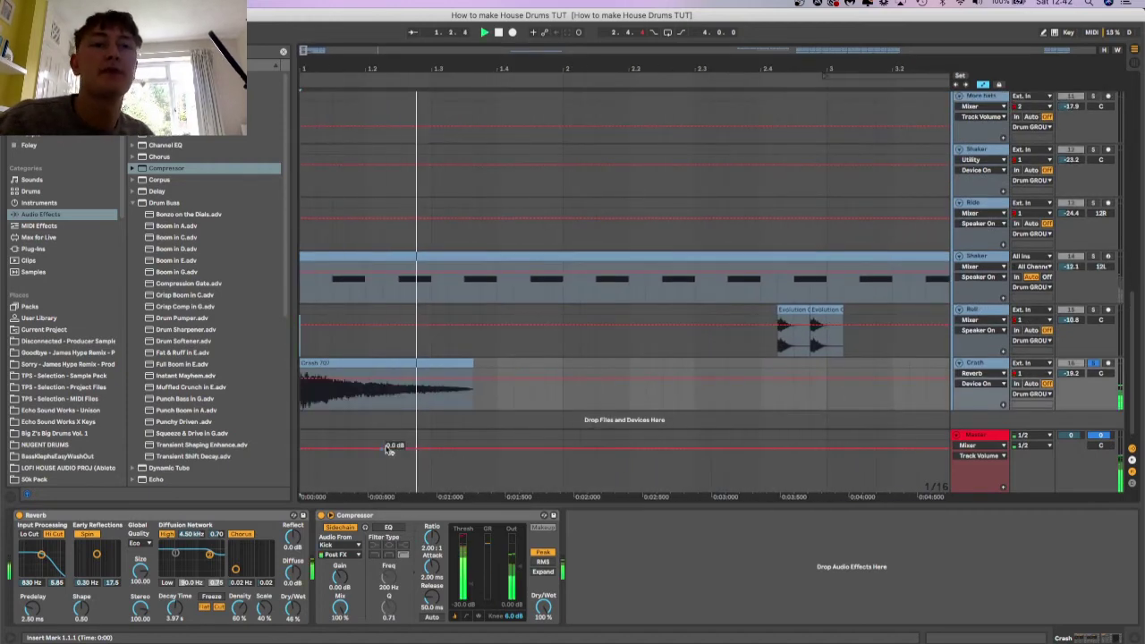
key(space)
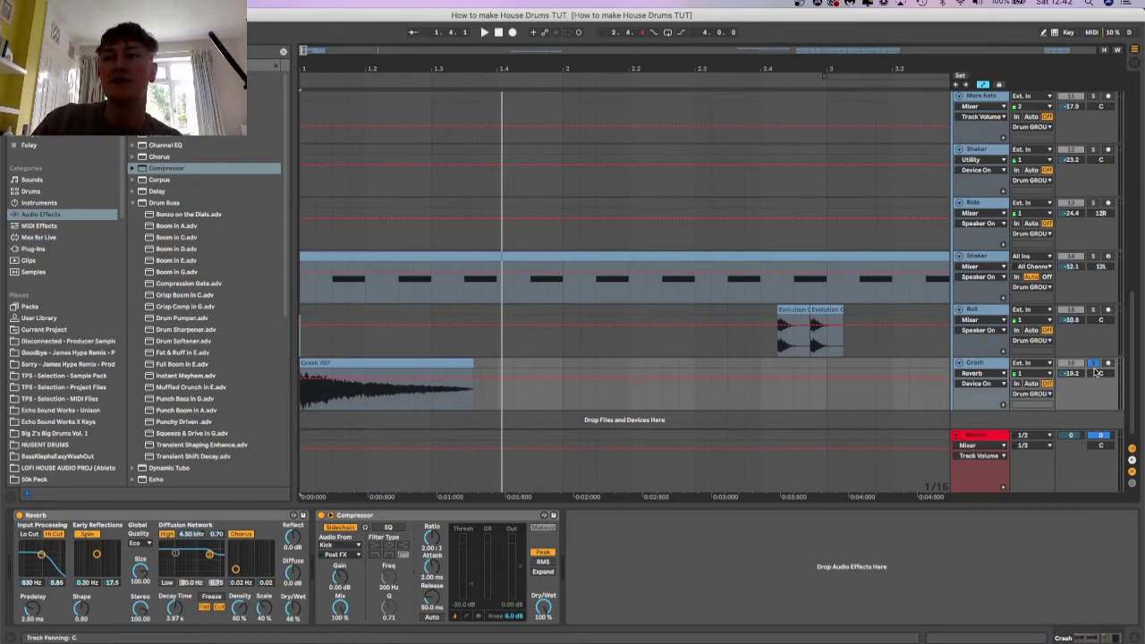
key(space)
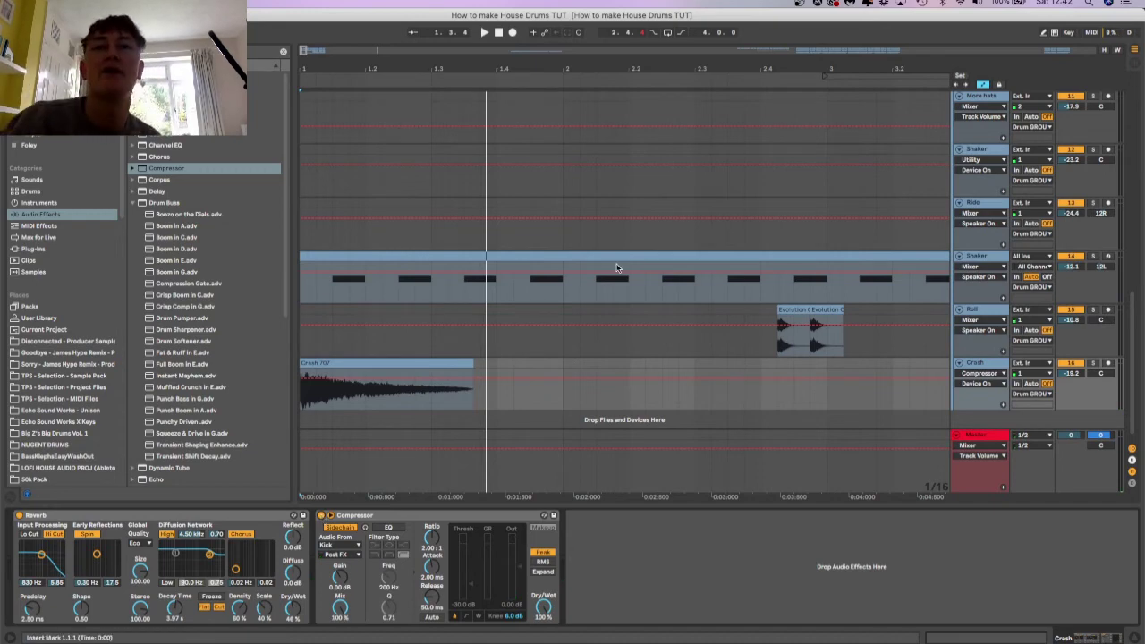
scroll(616, 267, up, 10)
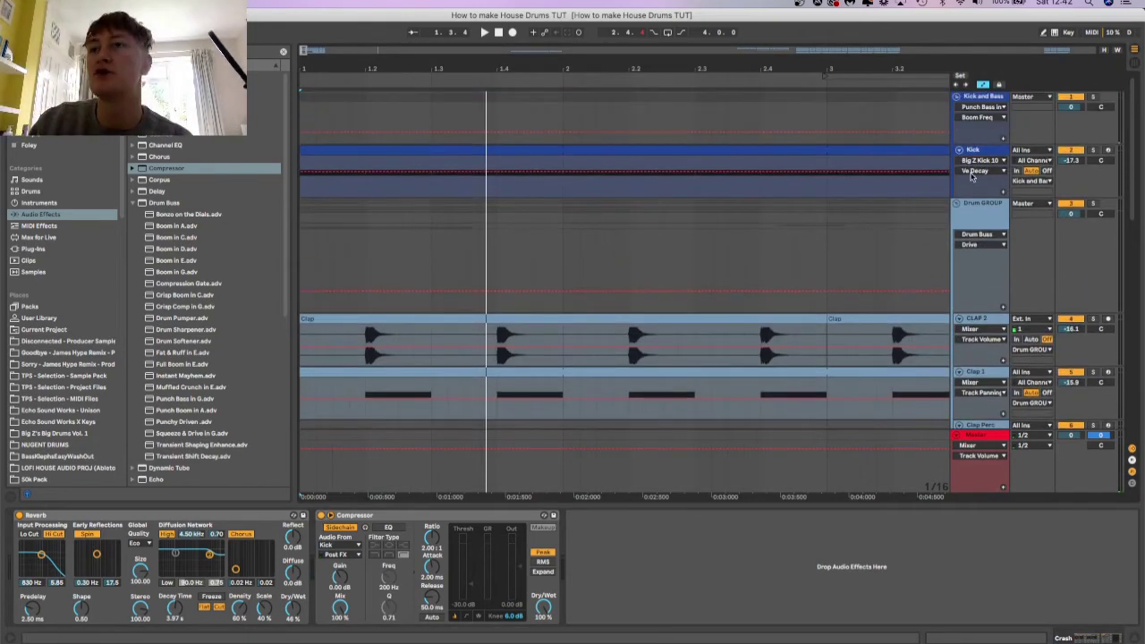
Show the Drum GROUP's Easy Wash Out, Drum Buss, EQ Eight and Utility, zoomed out to all bars.
click(979, 219)
key(minus)
key(minus)
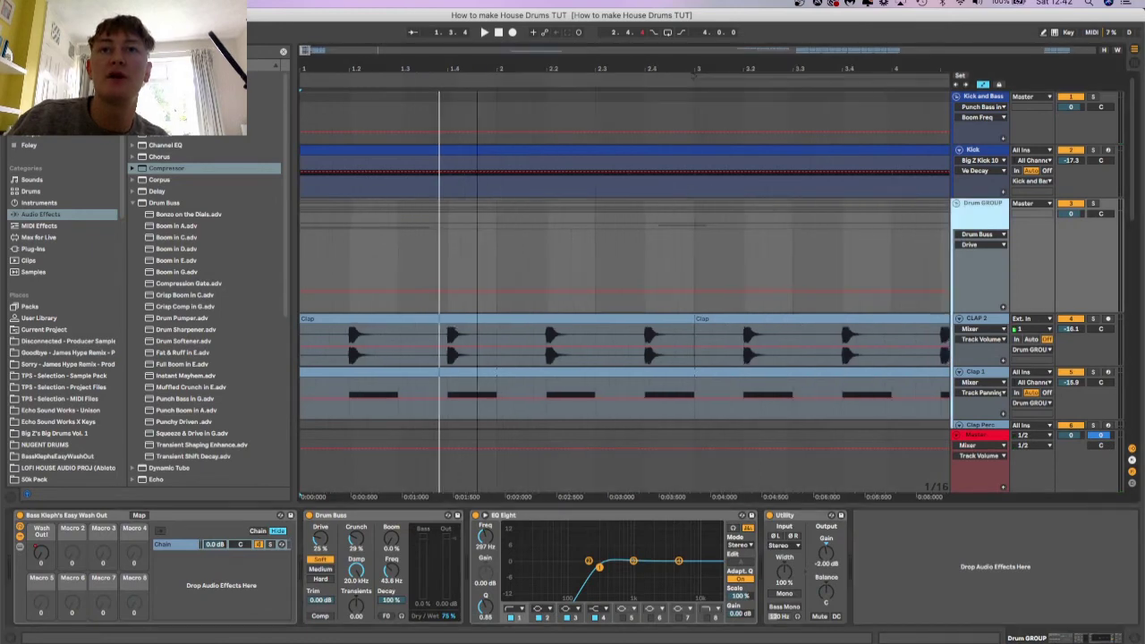
key(minus)
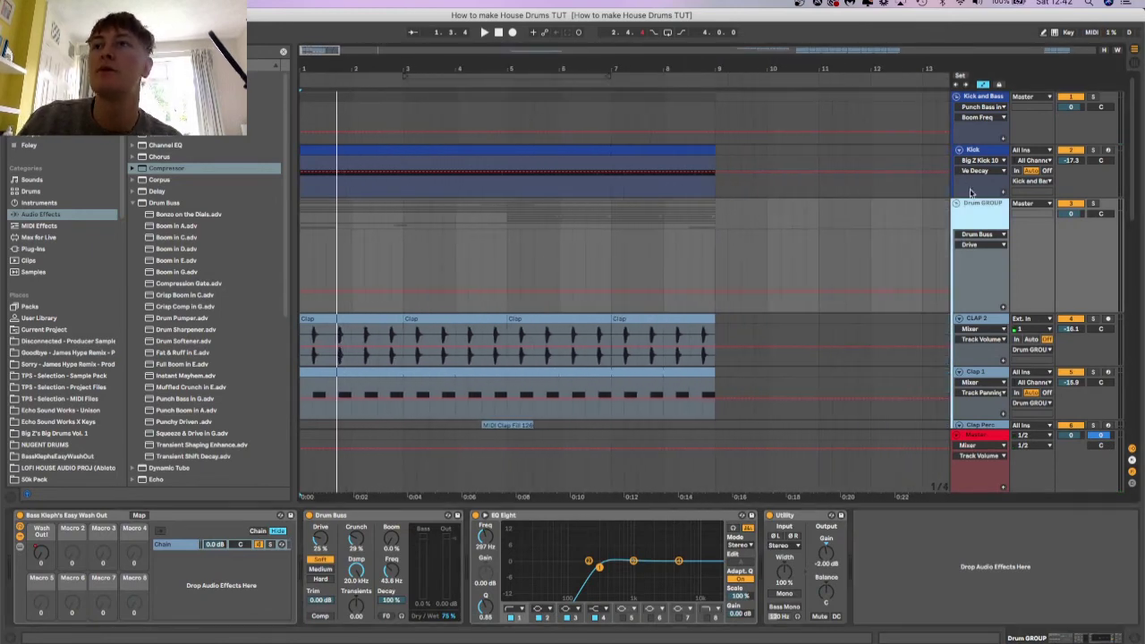
scroll(968, 215, down, 1)
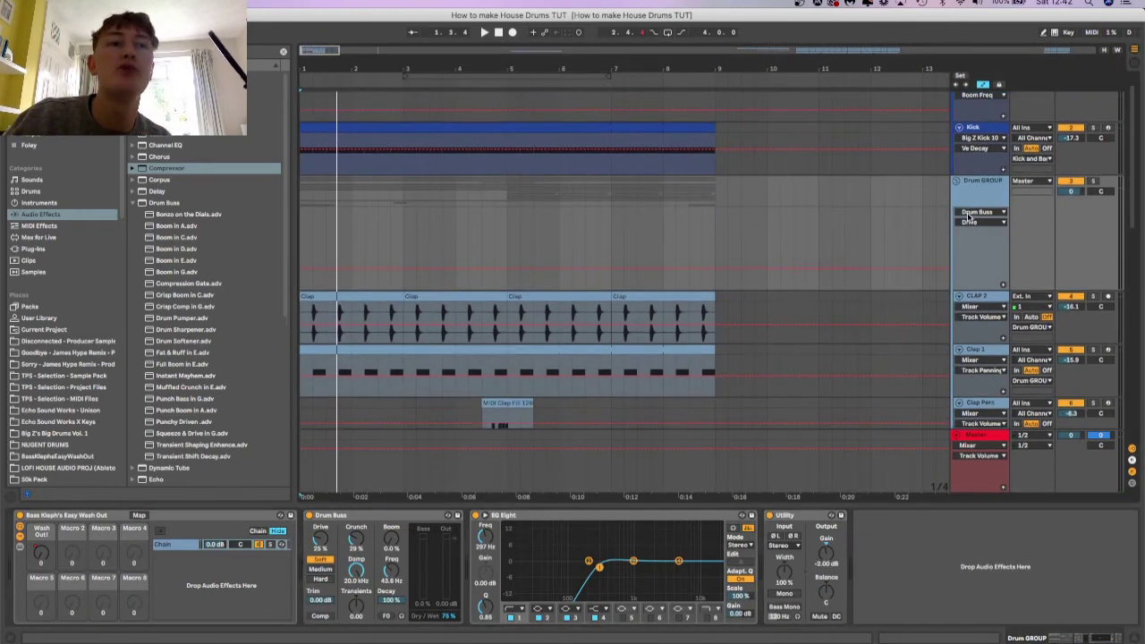
scroll(967, 216, down, 1)
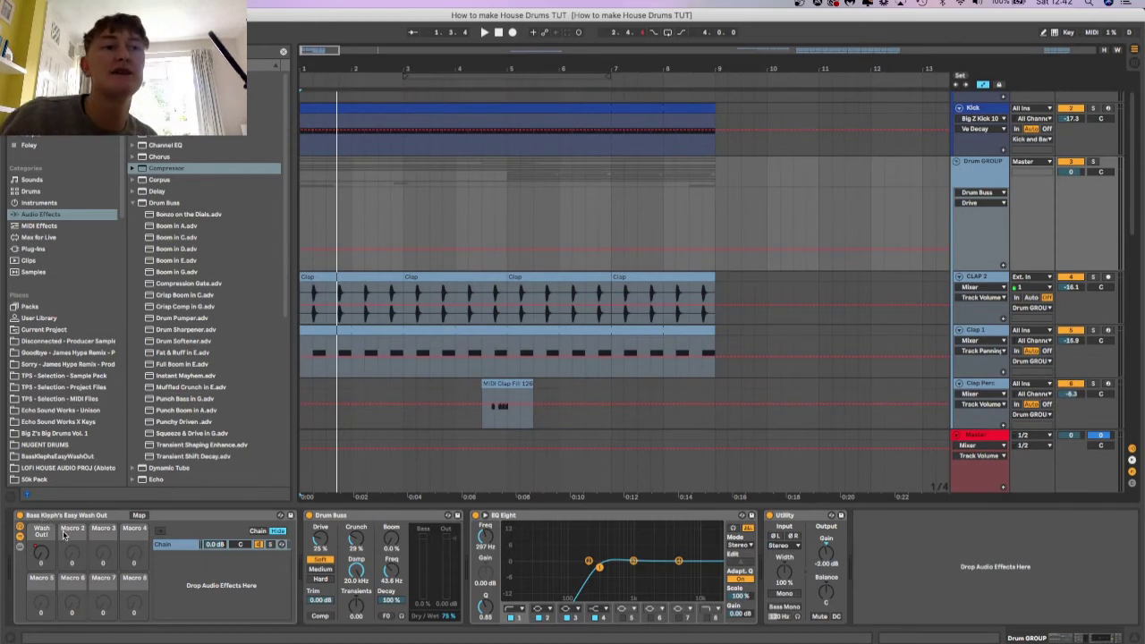
Show the Wash Out macro's automation lane on the Drum GROUP track.
right_click(41, 552)
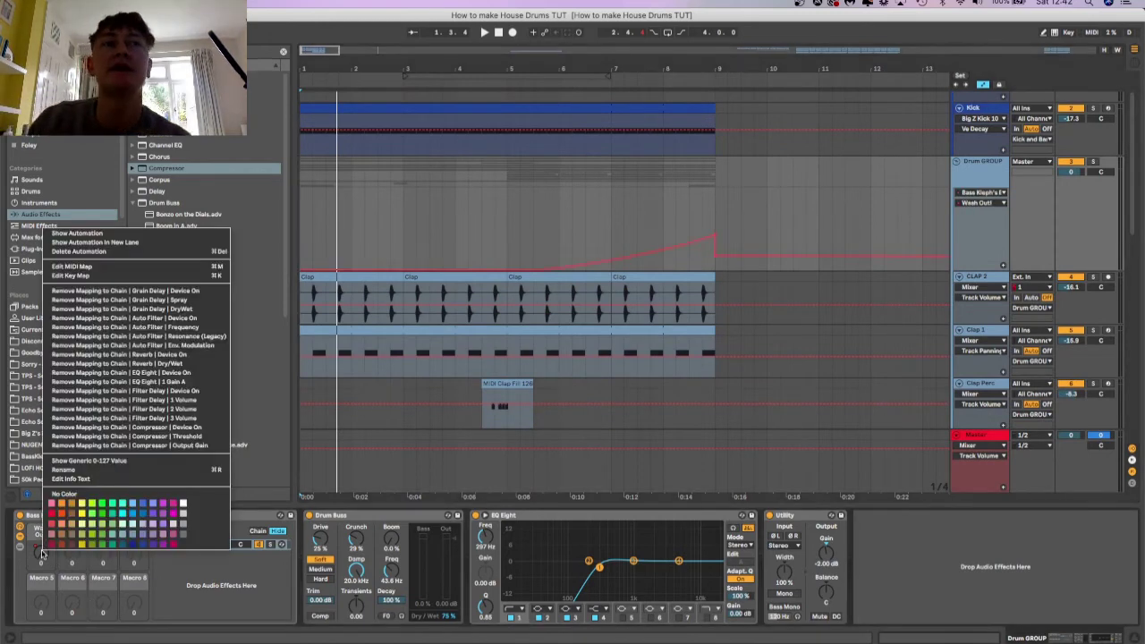
click(124, 235)
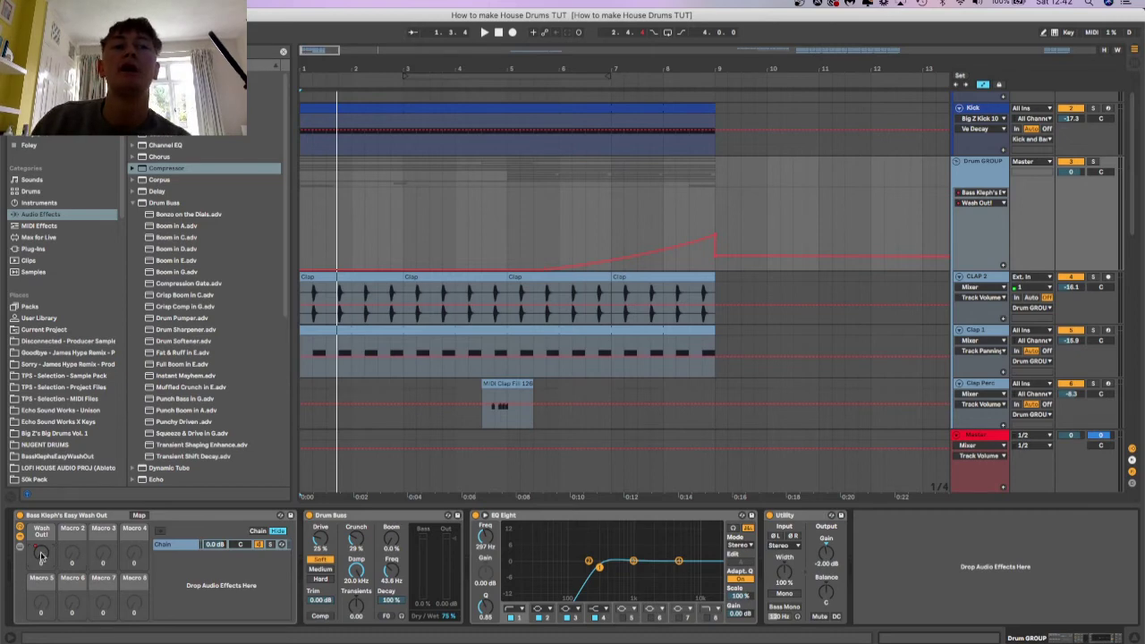
right_click(40, 557)
click(97, 240)
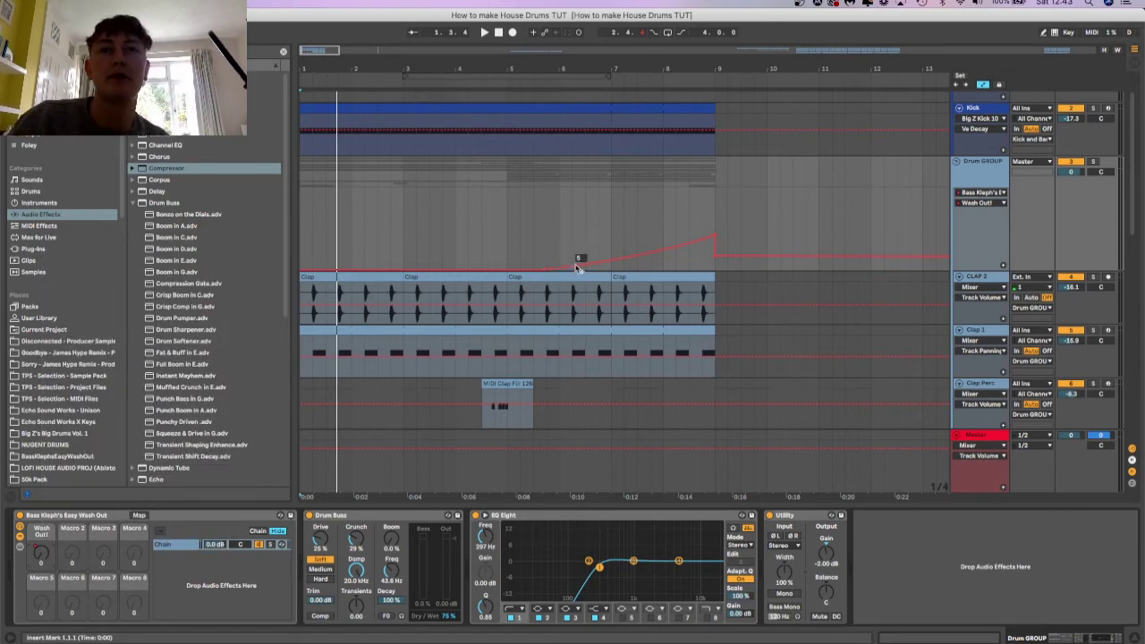
Play the build from around bar 7 with the Drum GROUP soloed.
click(617, 83)
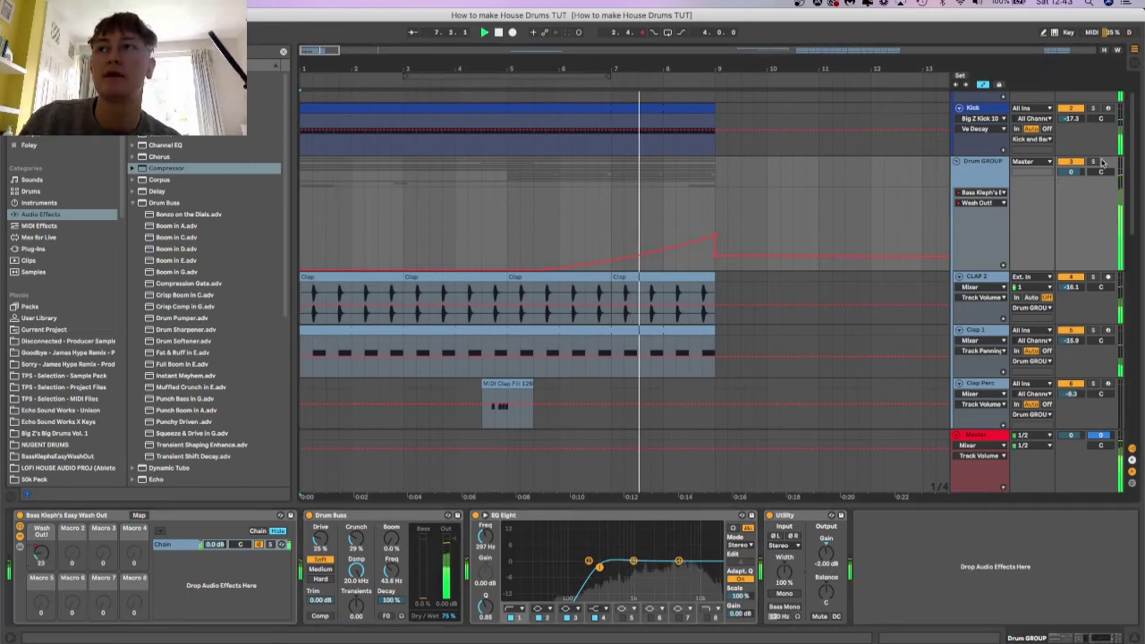
click(1093, 162)
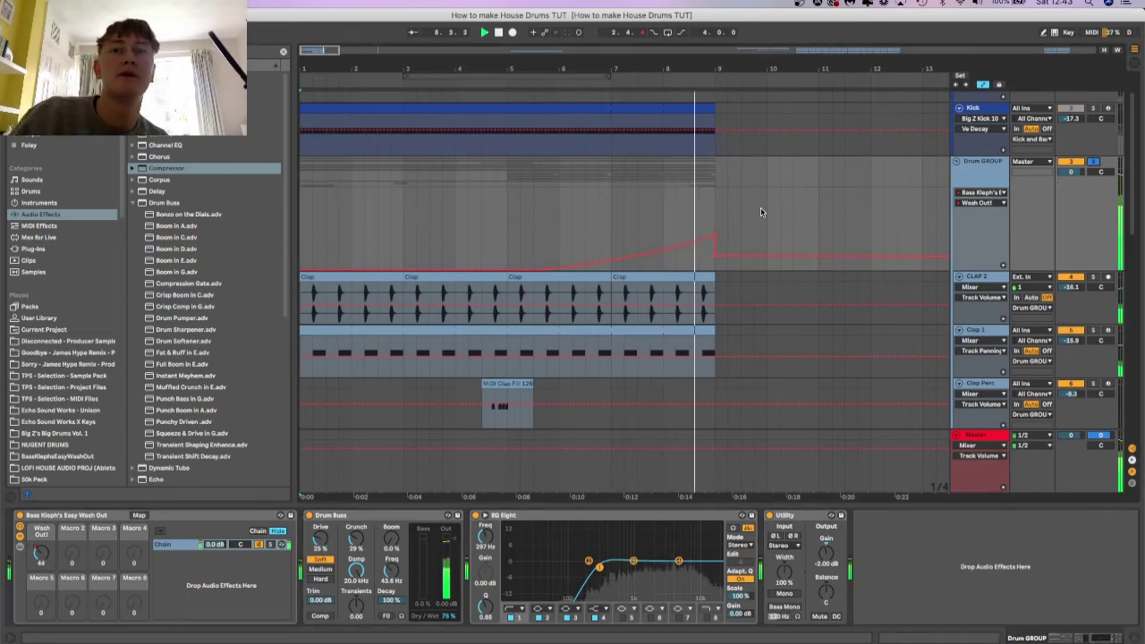
key(space)
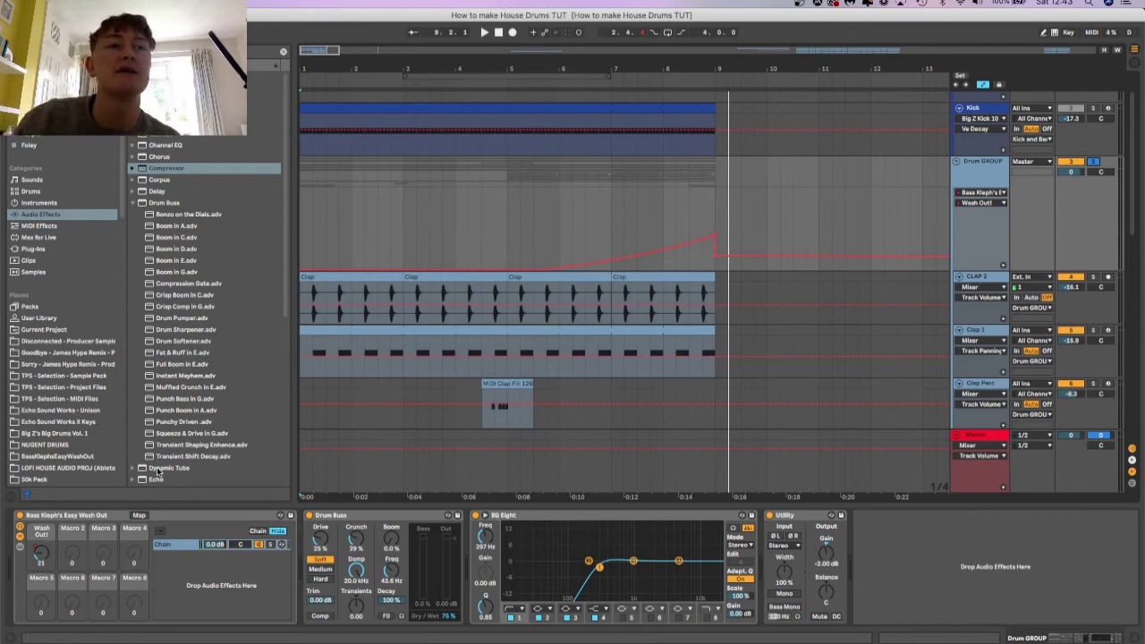
A/B the Easy Wash Out rack on the Drum GROUP by bypassing it twice and re-enabling it.
click(20, 537)
click(20, 537)
click(20, 532)
click(21, 531)
Expand the Wash Out rack's chain to inspect its inner effects, then collapse it again.
click(202, 543)
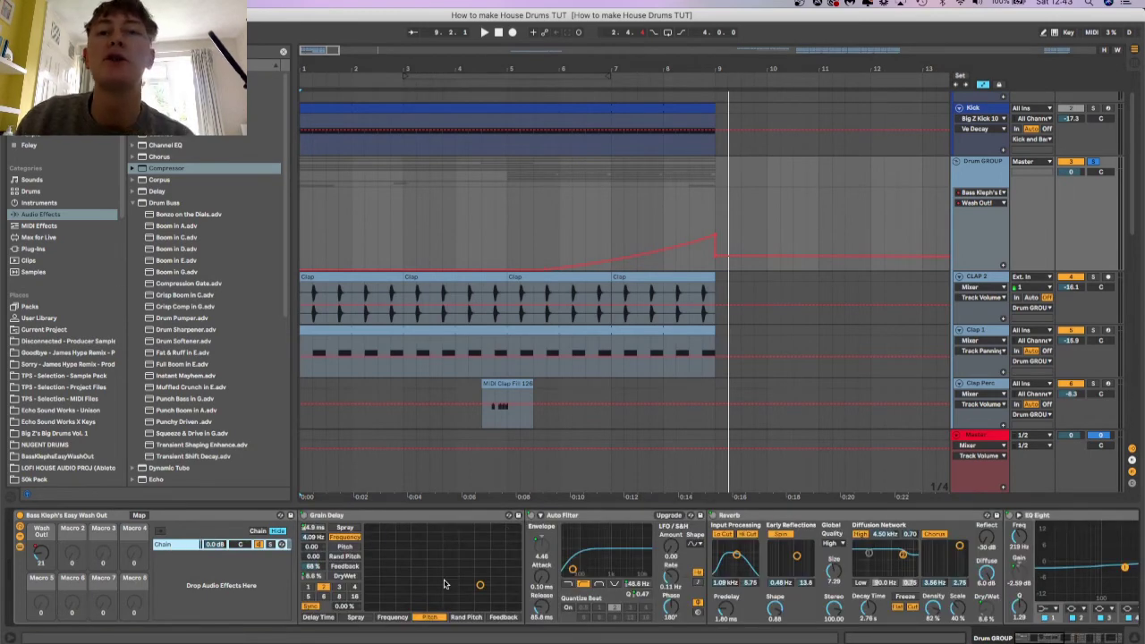
scroll(447, 583, right, 3)
scroll(539, 548, right, 10)
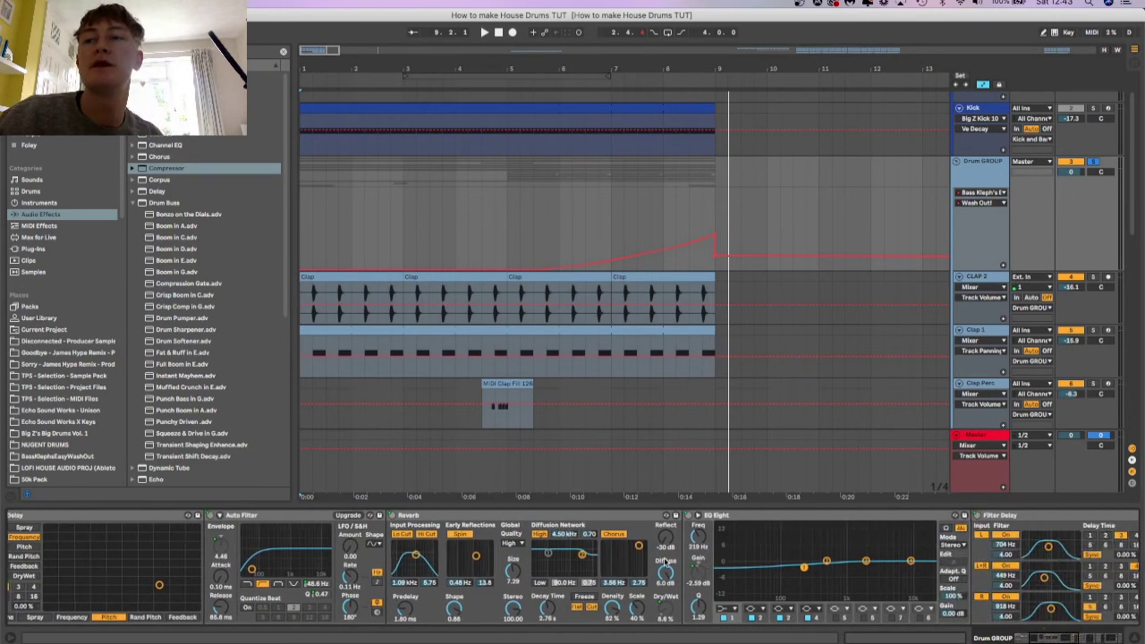
scroll(424, 543, left, 15)
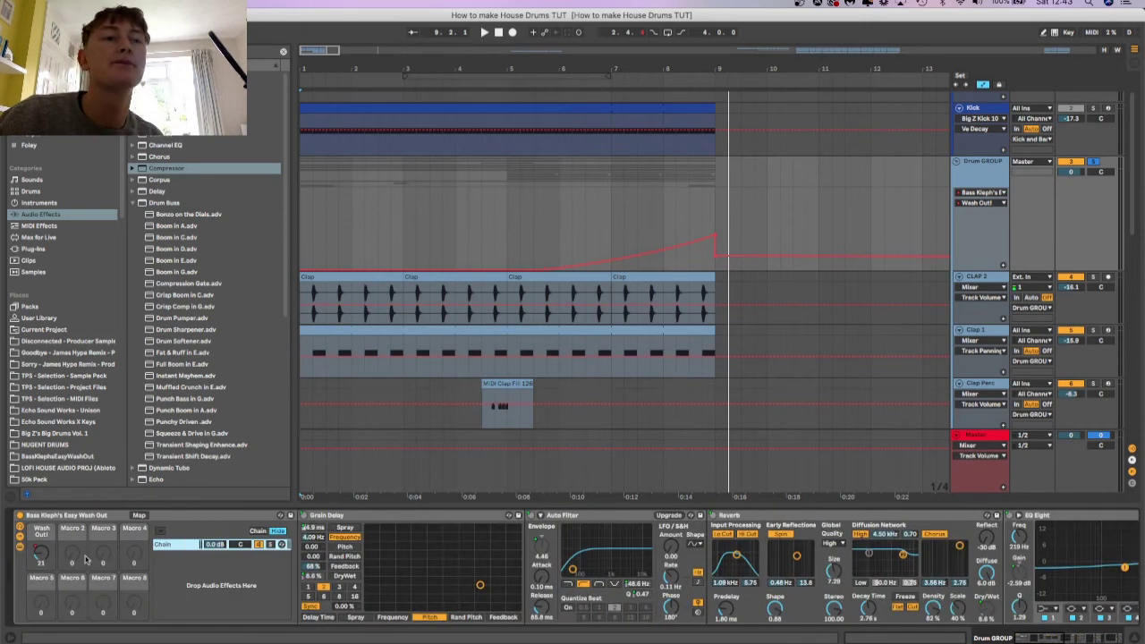
click(167, 542)
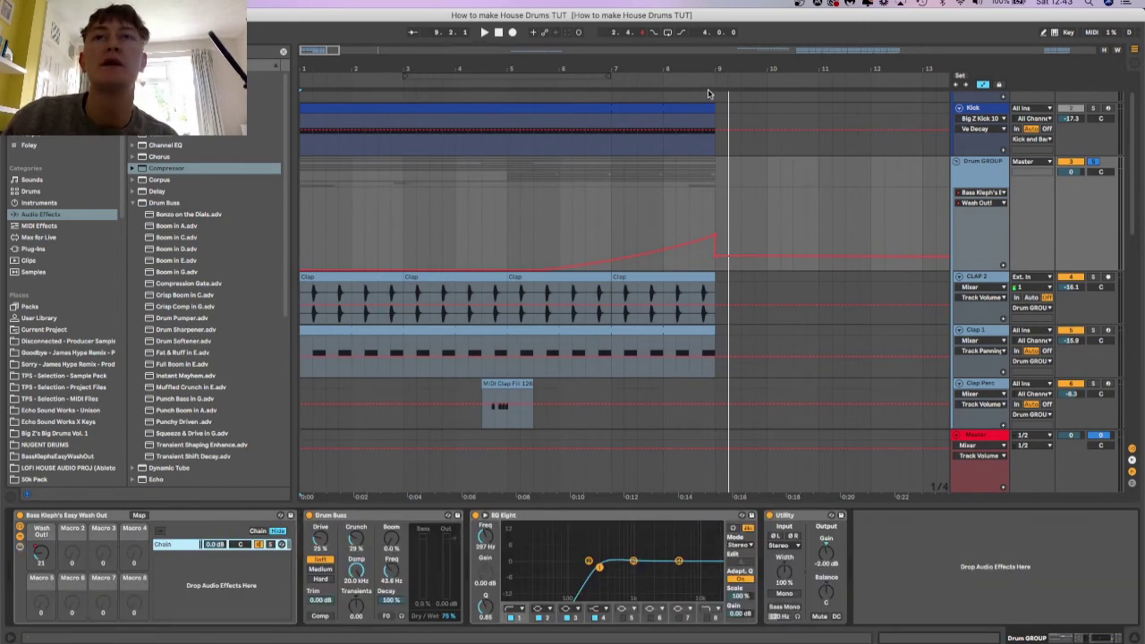
click(650, 78)
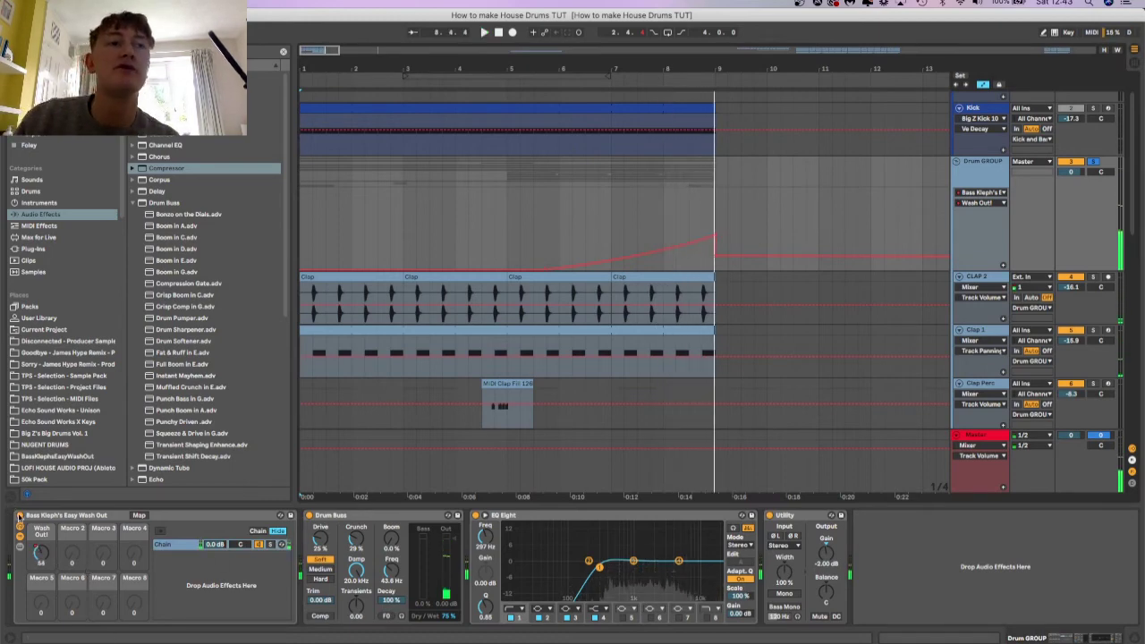
key(space)
click(653, 82)
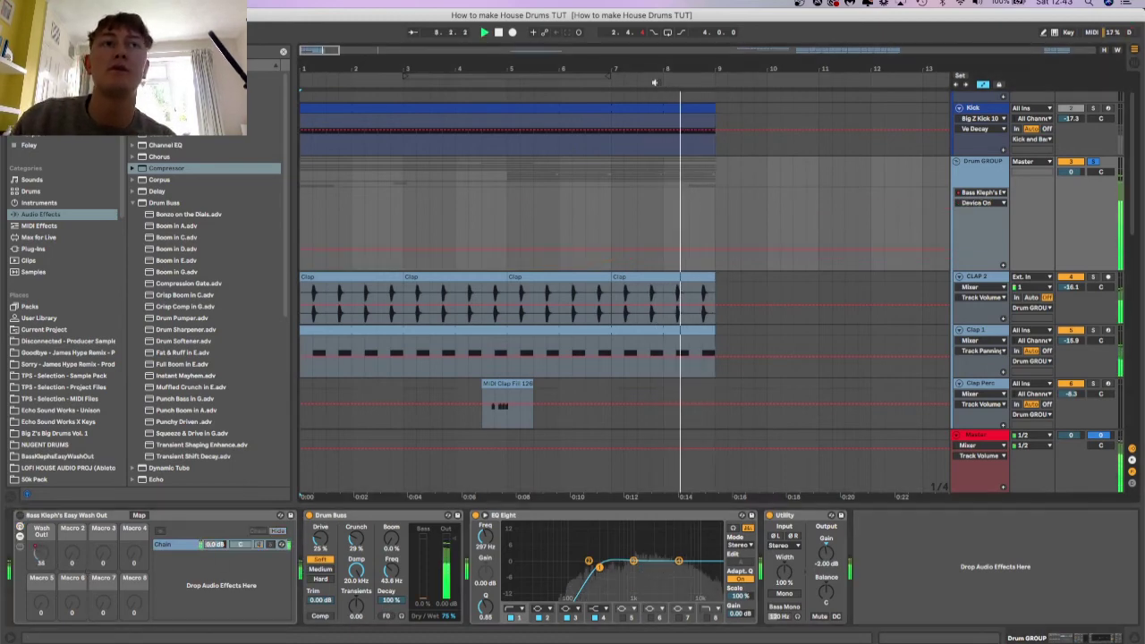
key(space)
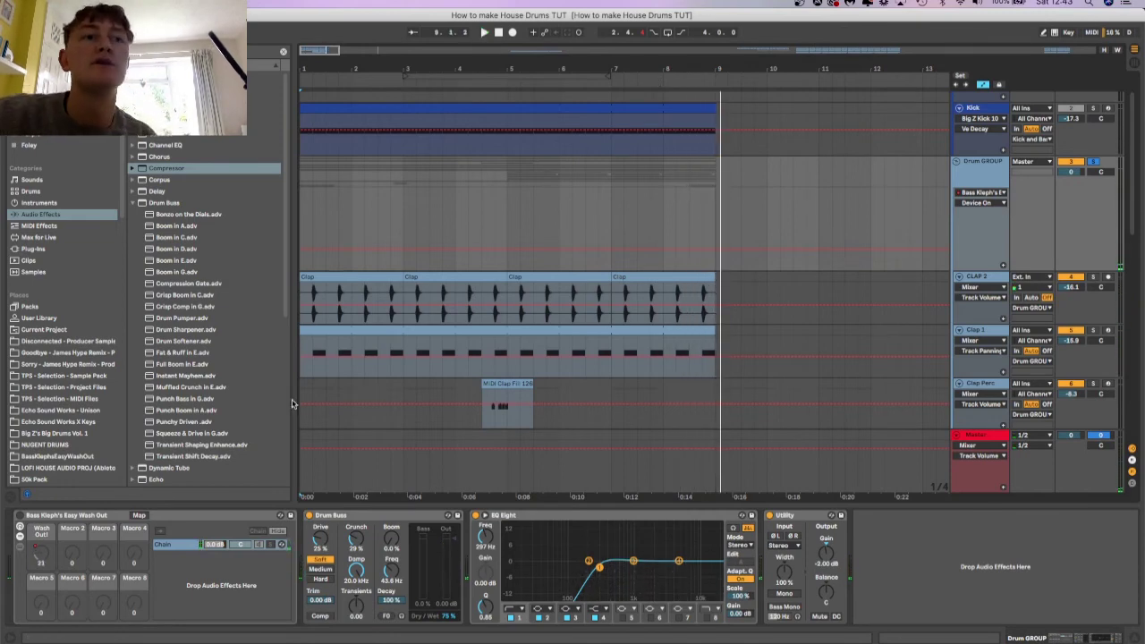
click(21, 517)
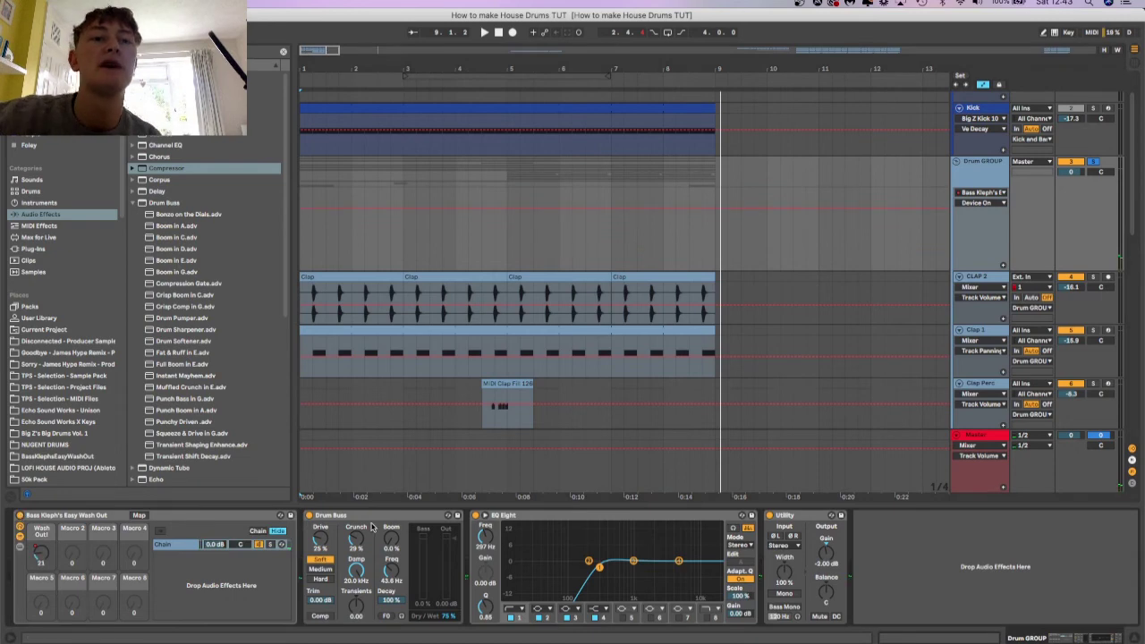
right_click(39, 552)
click(89, 223)
mouse_move(712, 235)
drag(714, 237, 705, 189)
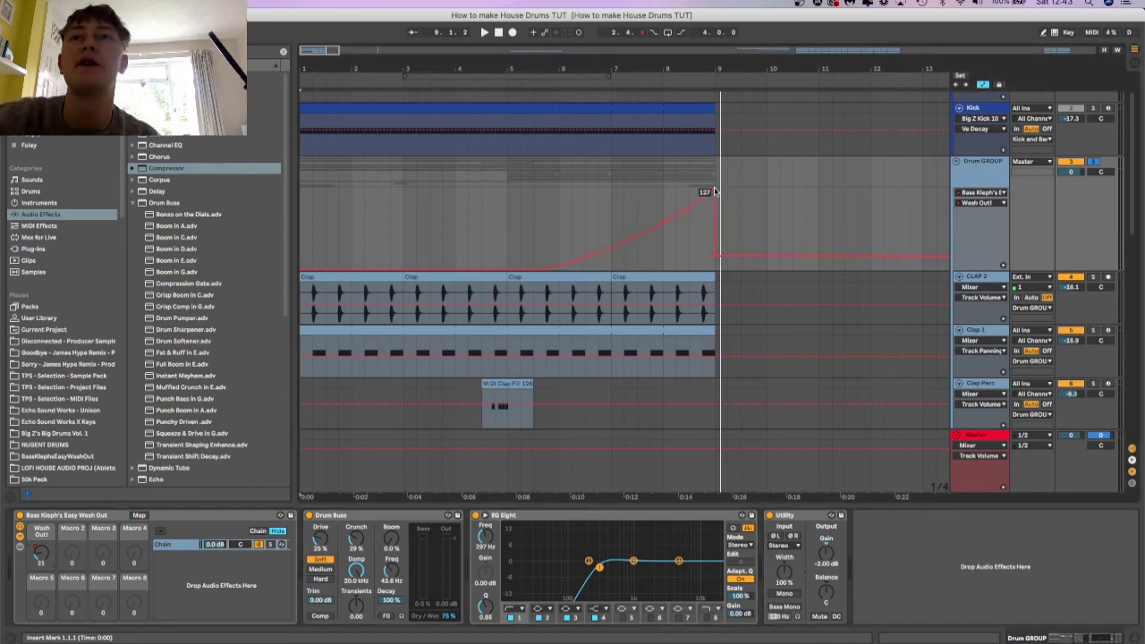
key(space)
key(space)
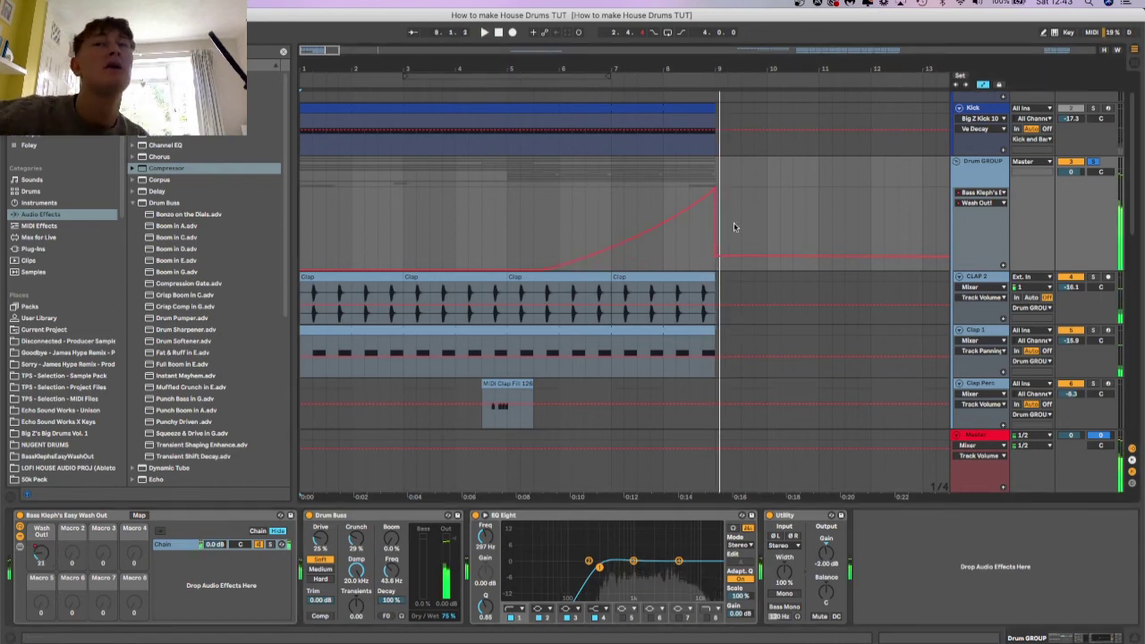
key(ctrl+z)
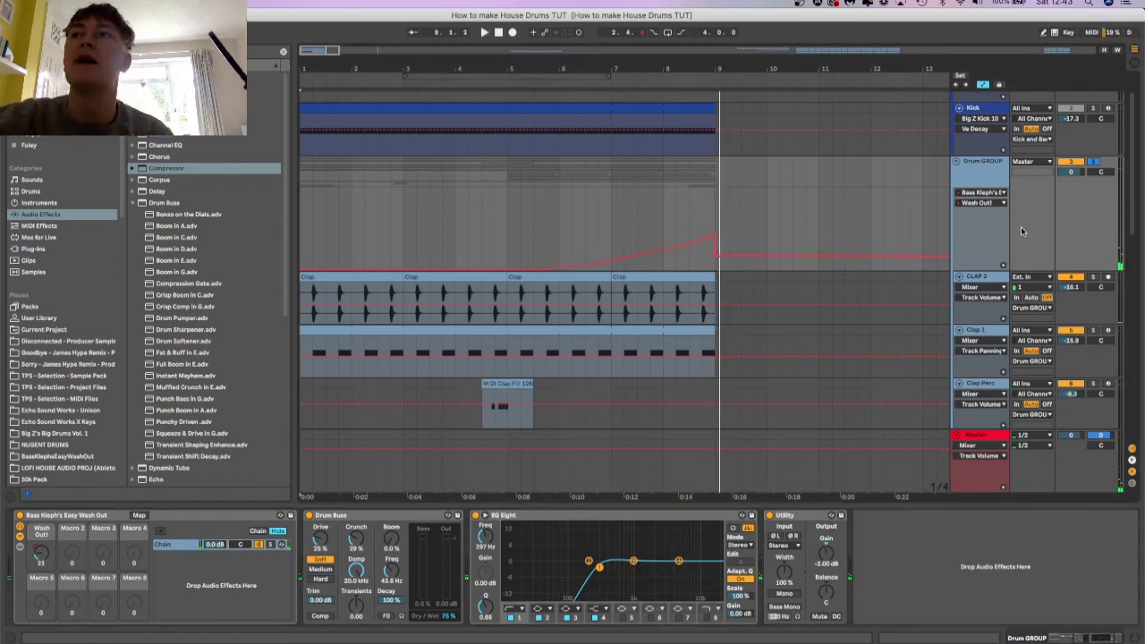
click(1092, 162)
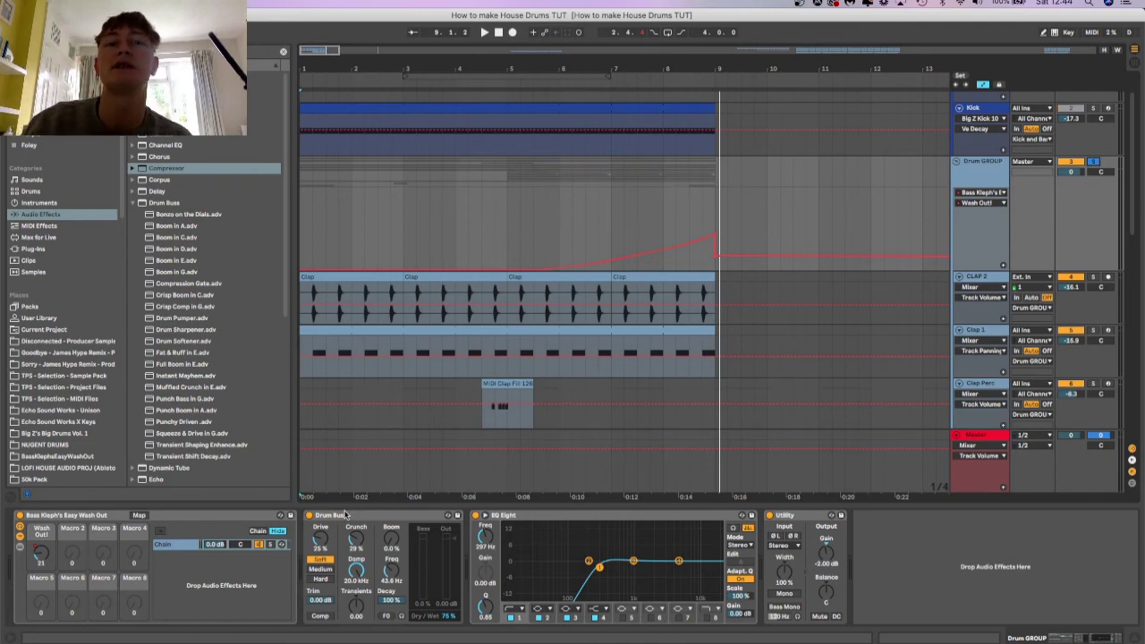
Play the arrangement and A/B the Drum GROUP's Drum Buss by bypassing and re-enabling it.
key(space)
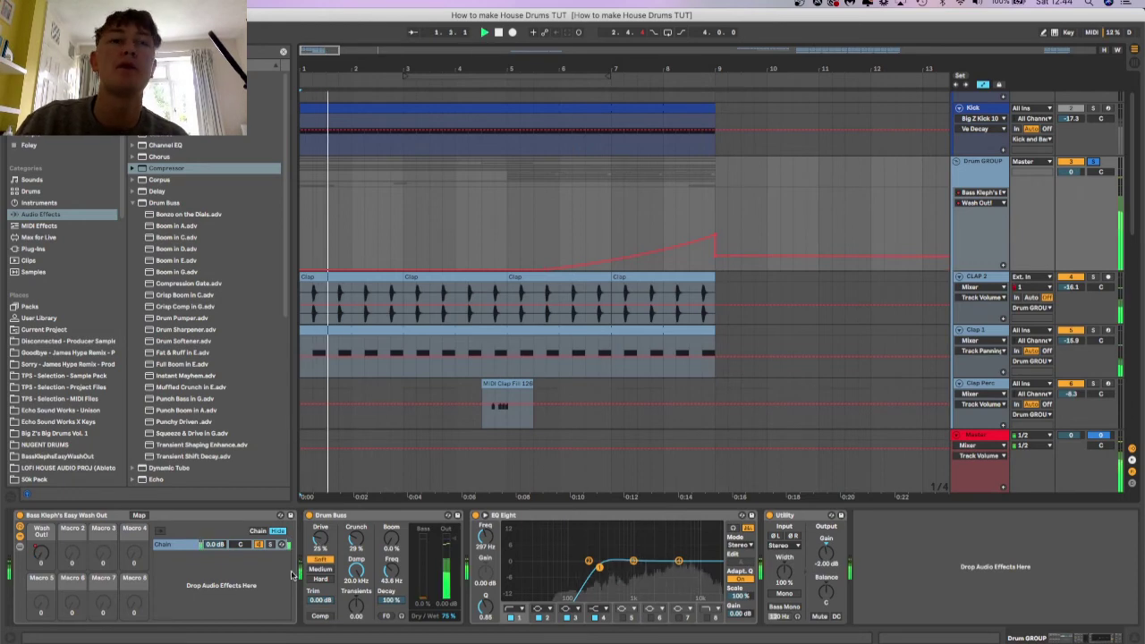
click(308, 516)
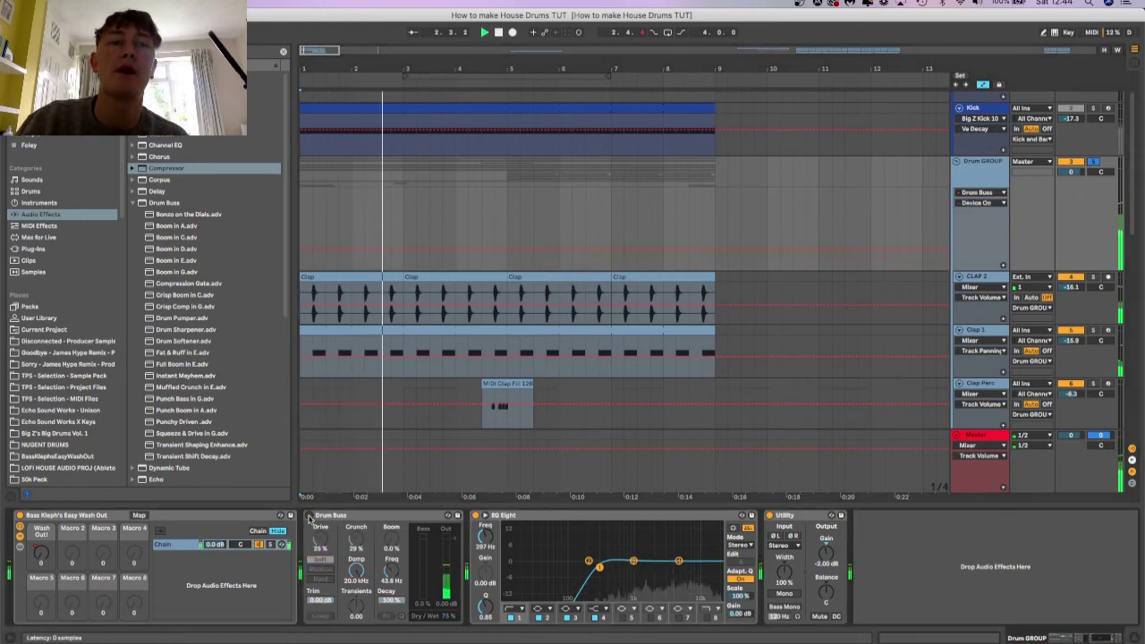
click(309, 516)
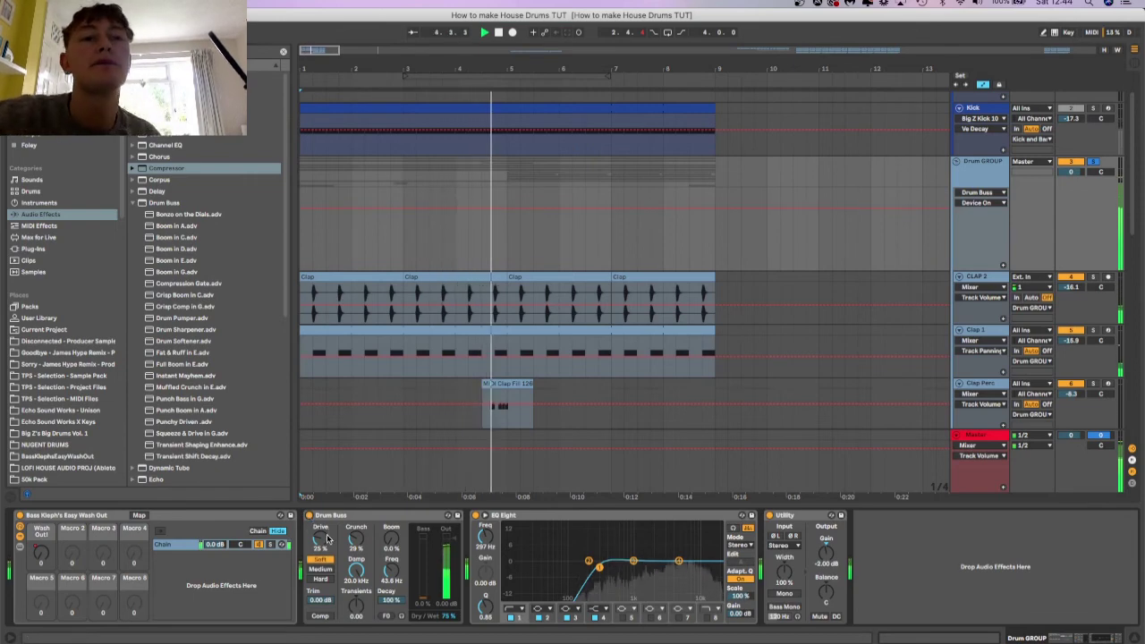
Set the Drum Buss Drive to 25% and raise Crunch to 35%.
click(323, 537)
key(space)
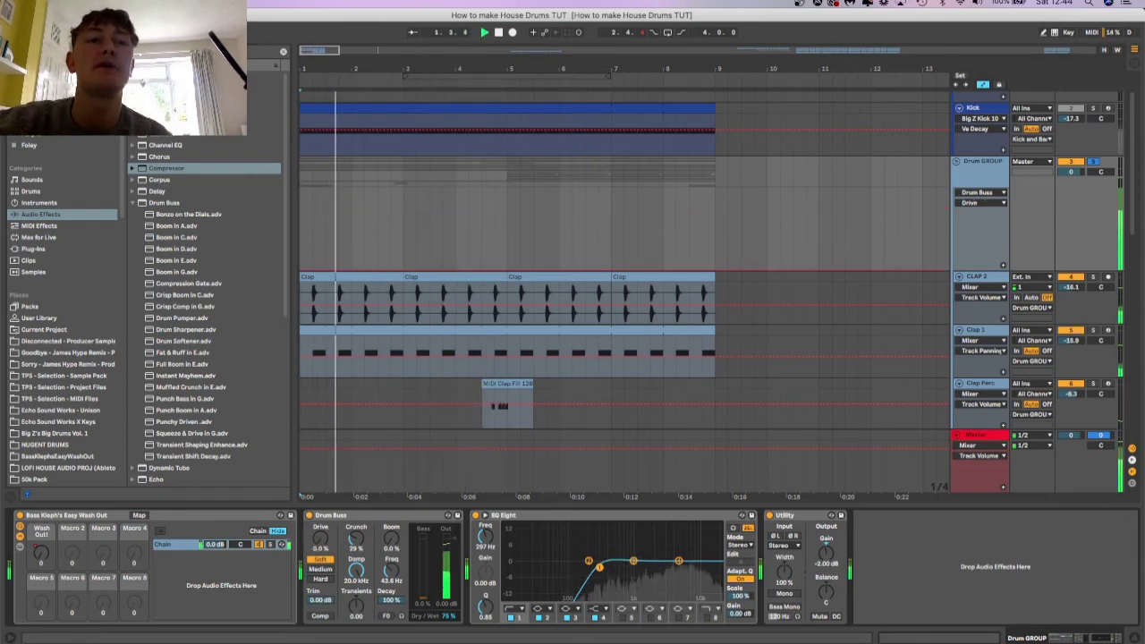
drag(323, 537, 362, 527)
click(356, 538)
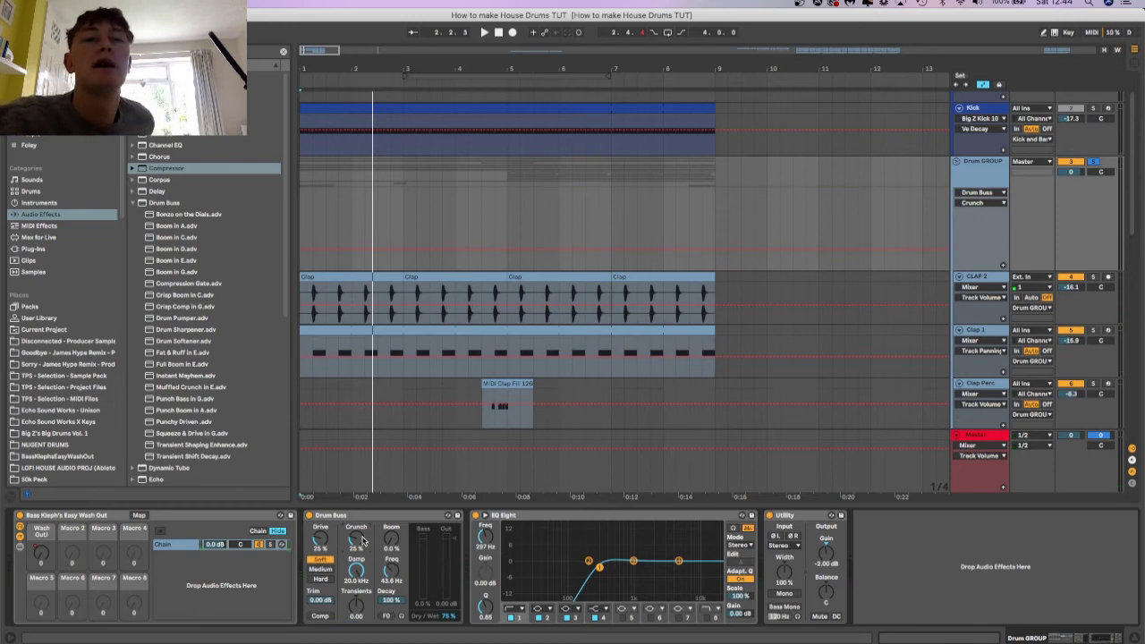
scroll(726, 286, down, 8)
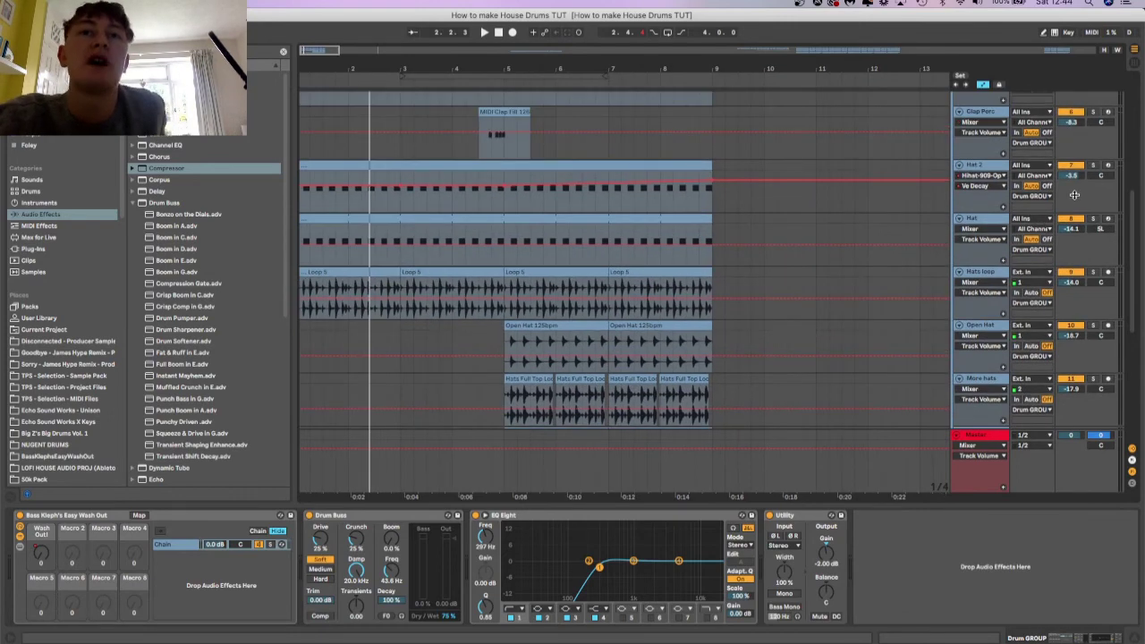
scroll(821, 361, up, 8)
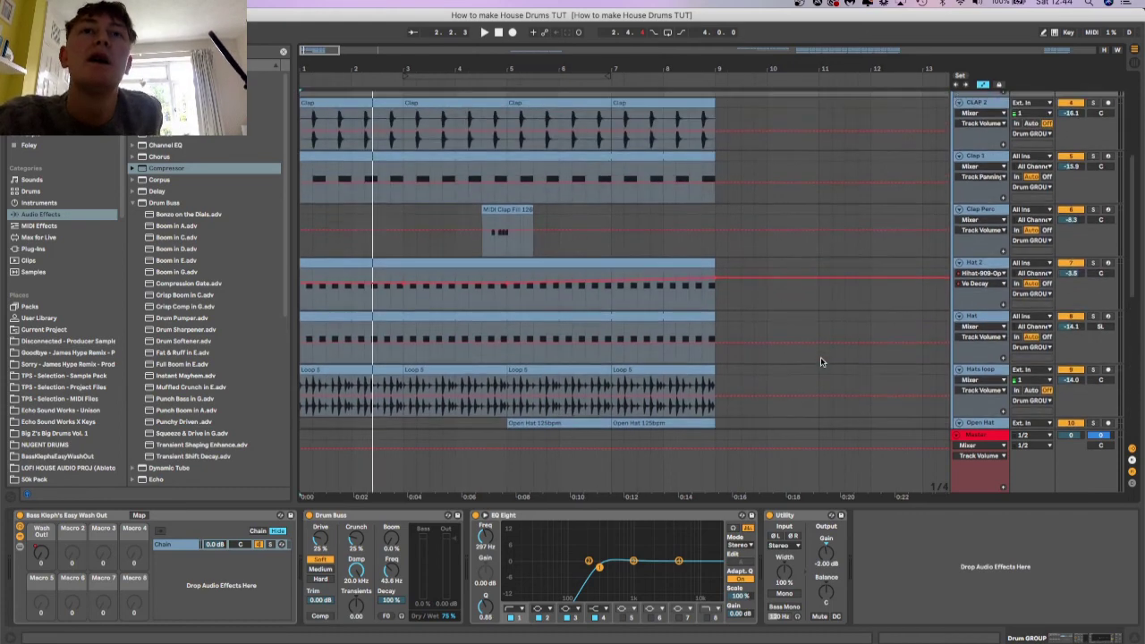
key(space)
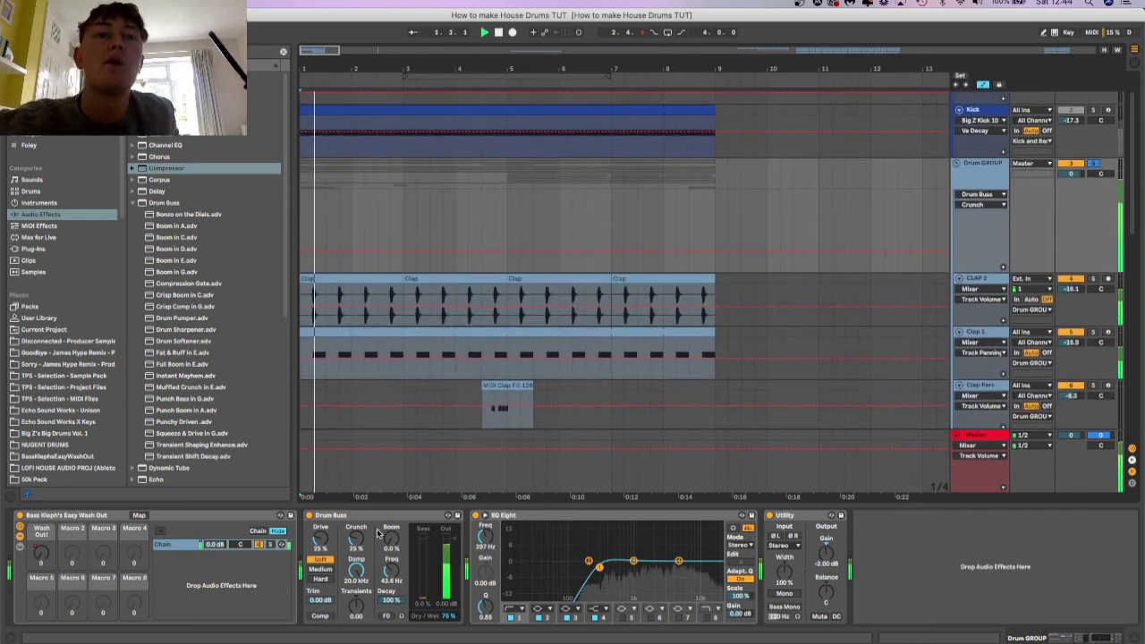
drag(356, 570, 356, 626)
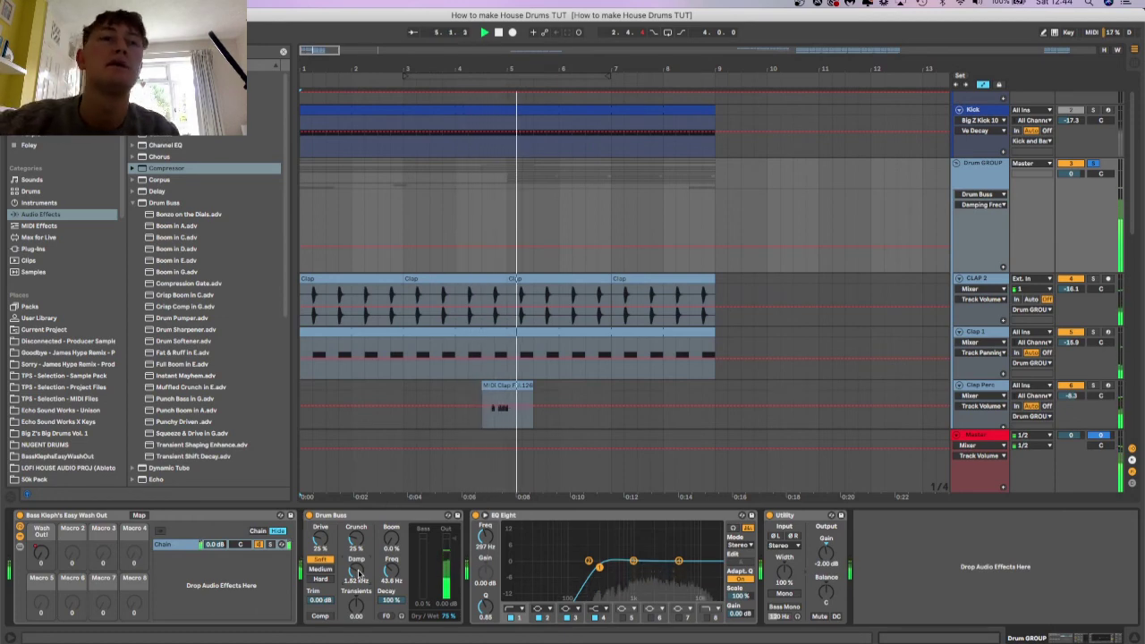
drag(358, 572, 356, 545)
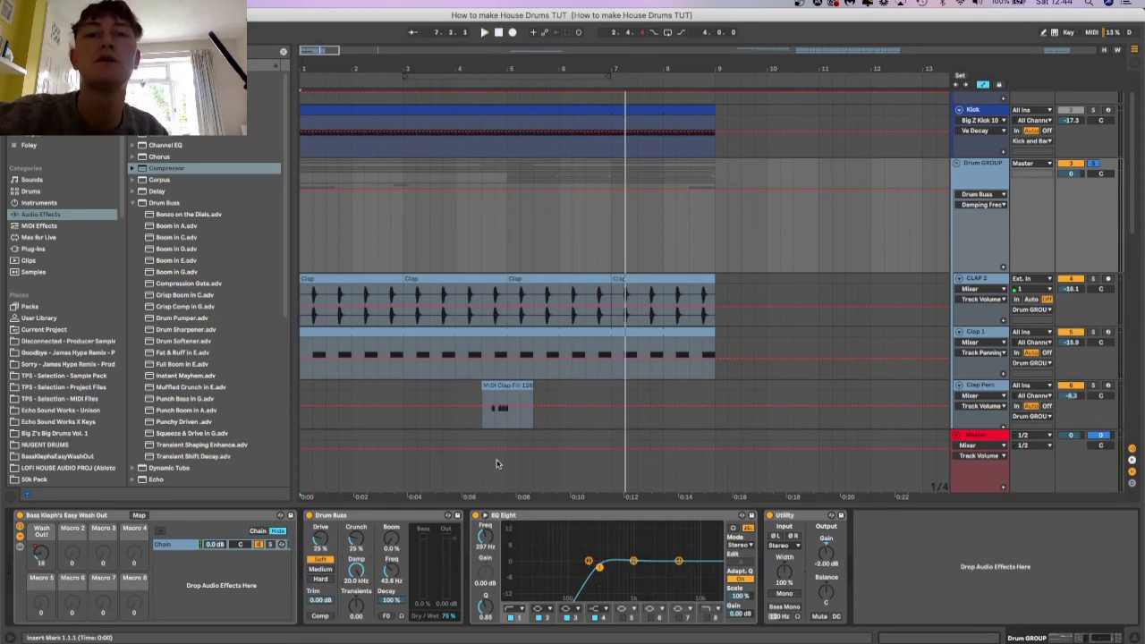
Restart playback and A/B the Drum GROUP's EQ Eight by bypassing and re-enabling it.
key(space)
click(474, 515)
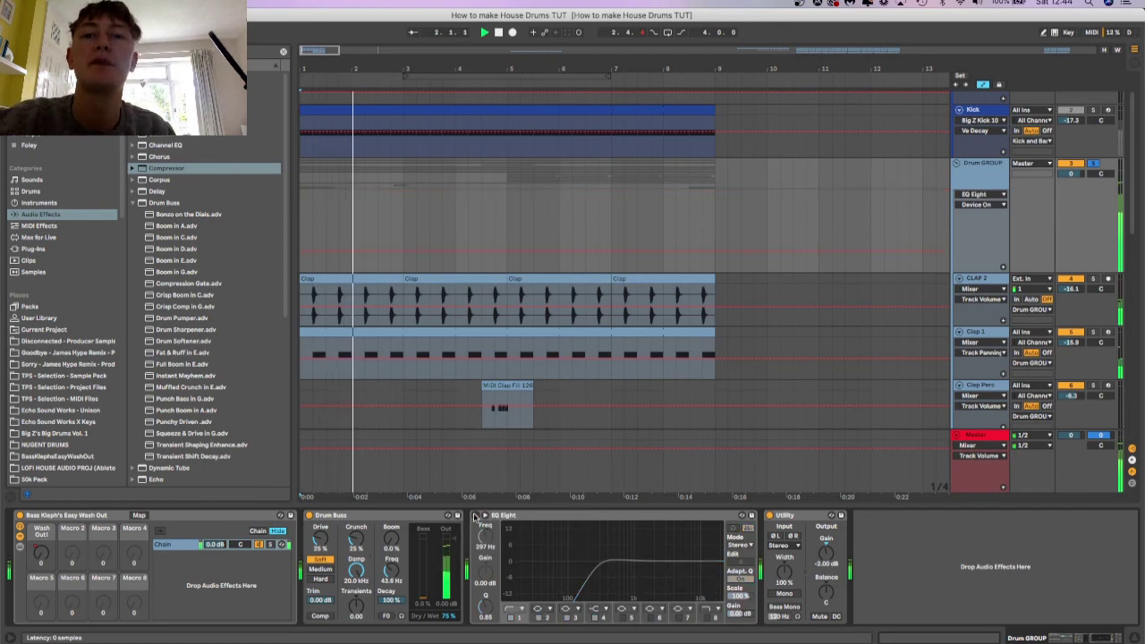
click(475, 516)
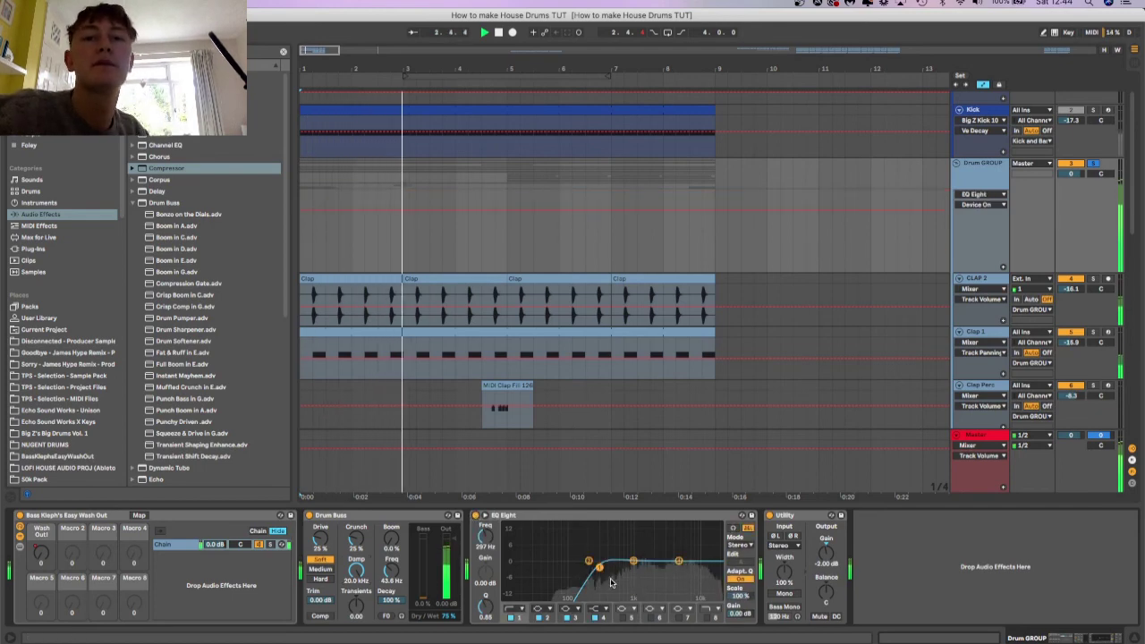
Move the EQ Eight band 1 low-cut from 174 Hz to 182 Hz.
drag(593, 568, 588, 570)
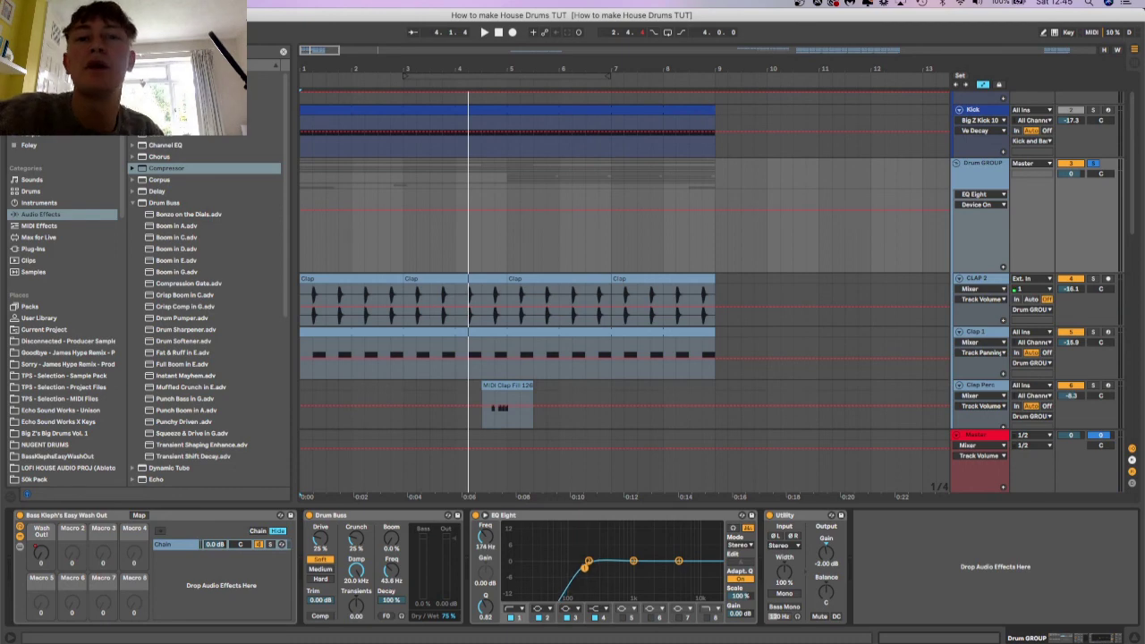
drag(582, 567, 588, 561)
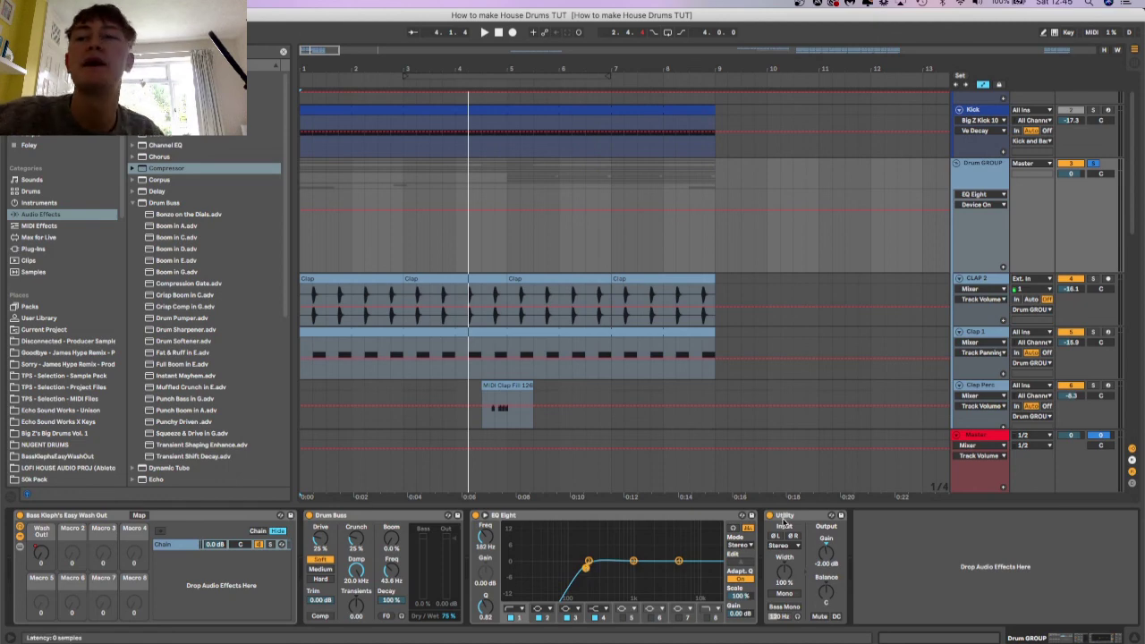
key(space)
click(771, 531)
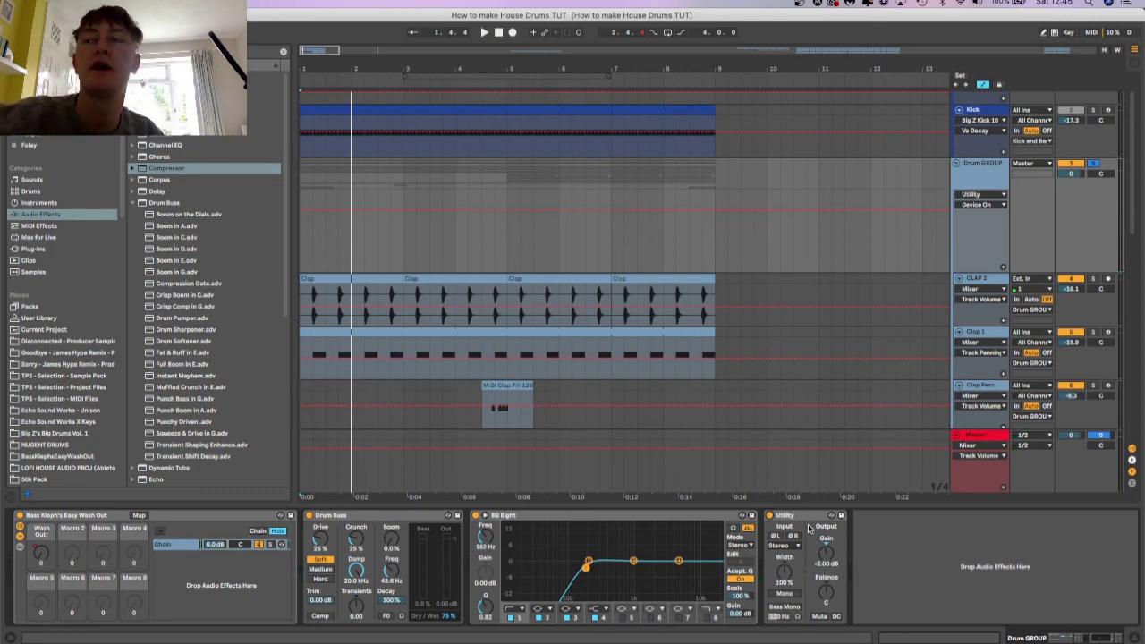
Hide the Detail View so the arrangement fills the window, then scroll back to the top.
key(space)
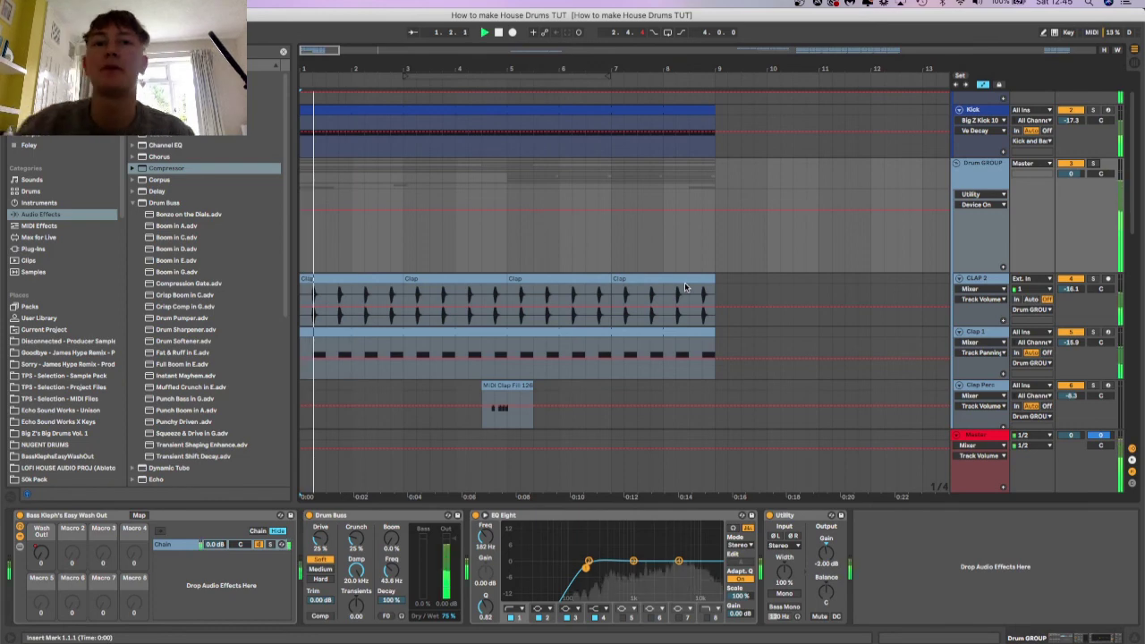
key(space)
scroll(684, 286, down, 2)
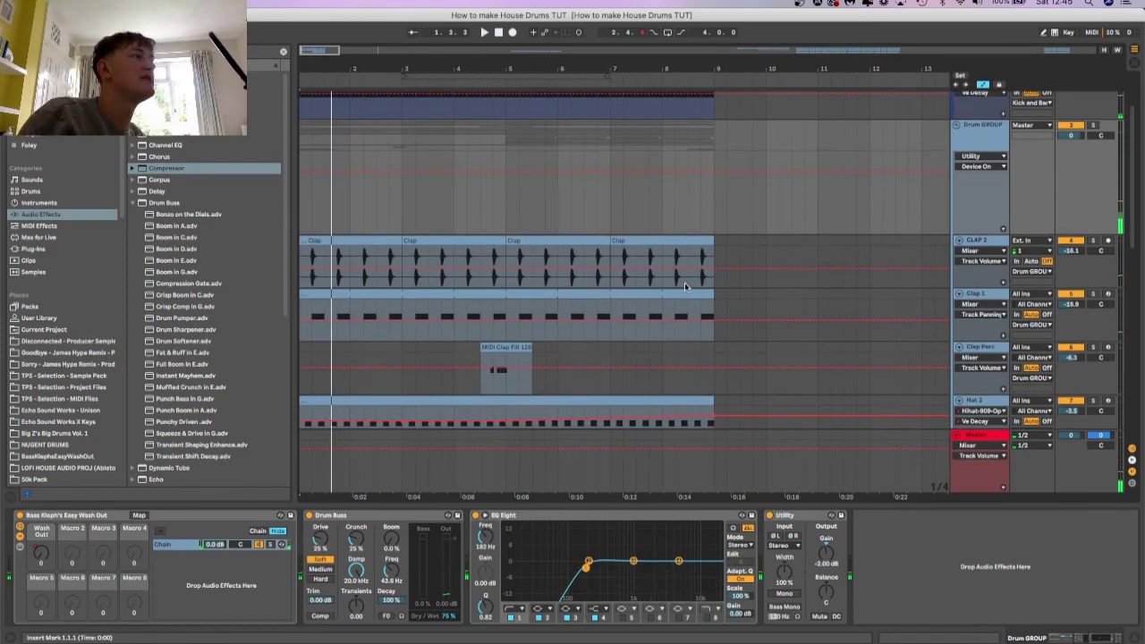
scroll(585, 281, down, 6)
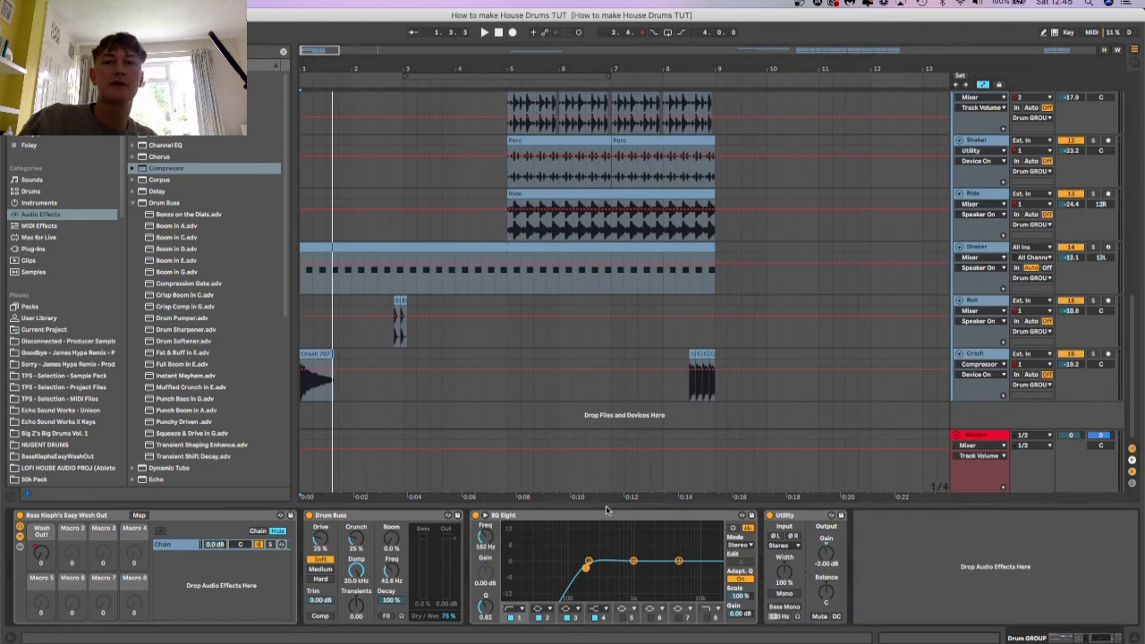
drag(611, 503, 610, 508)
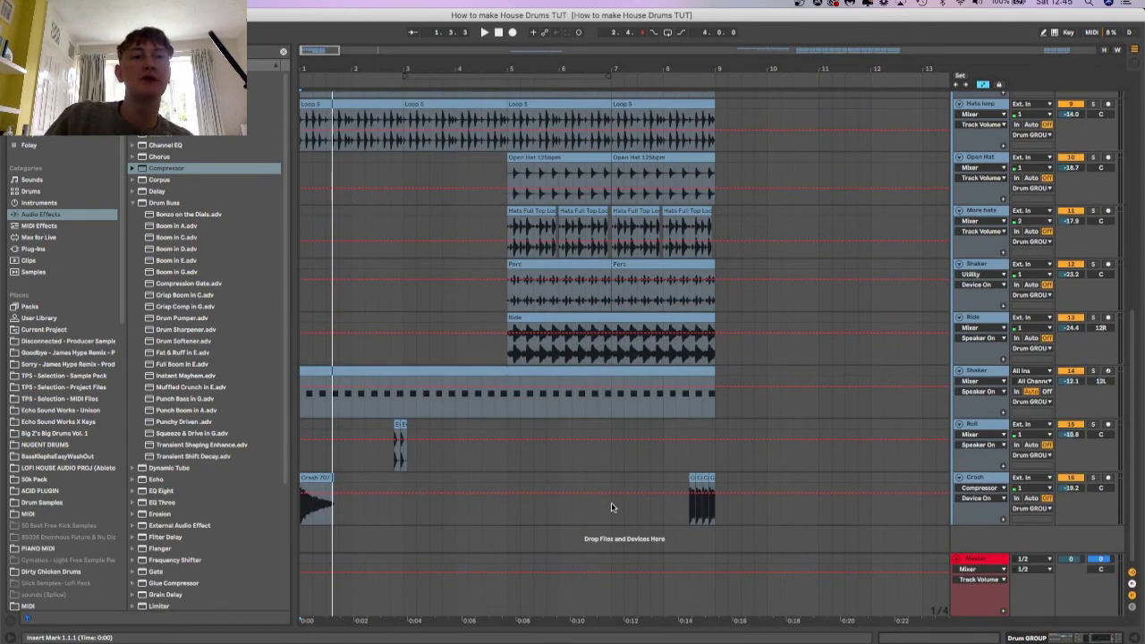
scroll(611, 508, up, 8)
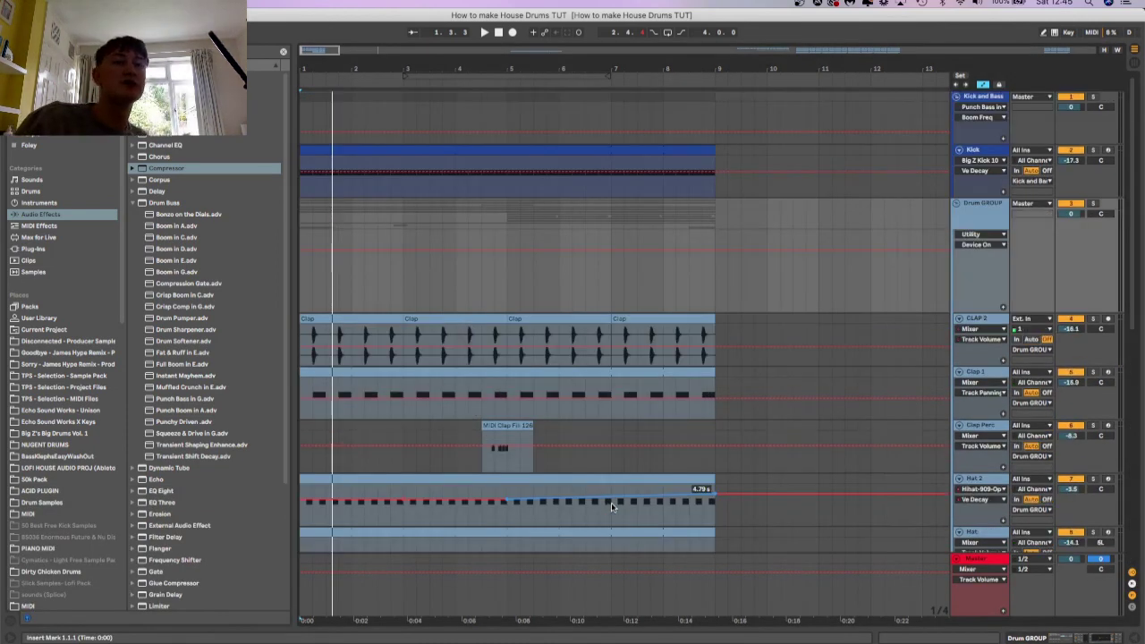